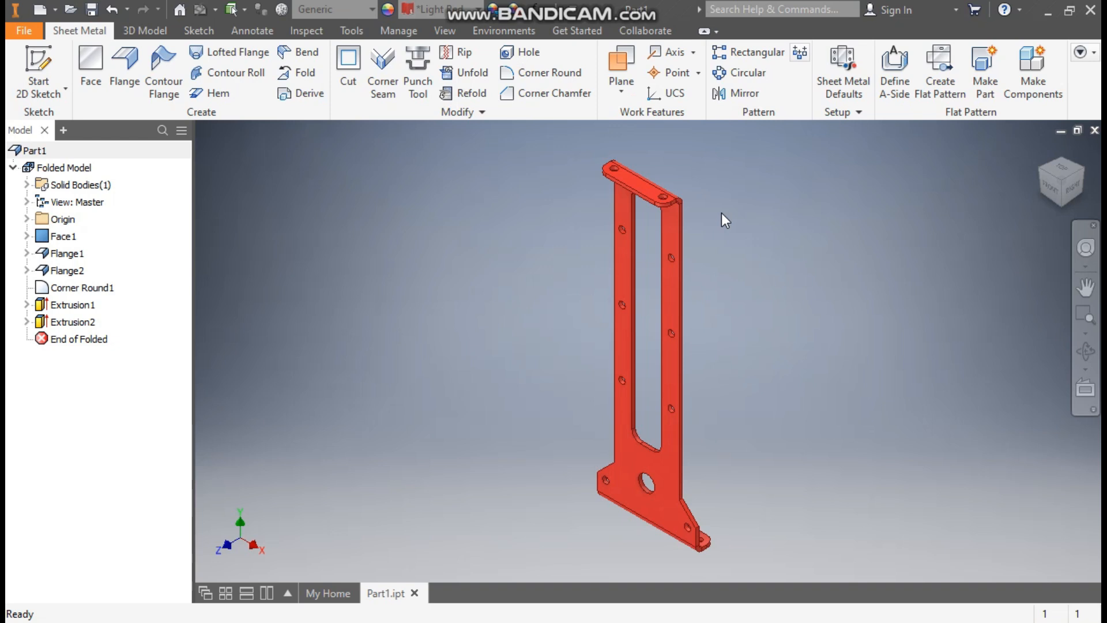
# - Create a new part from the metric Sheet Metal (mm).ipt template
pyautogui.click(39, 9)
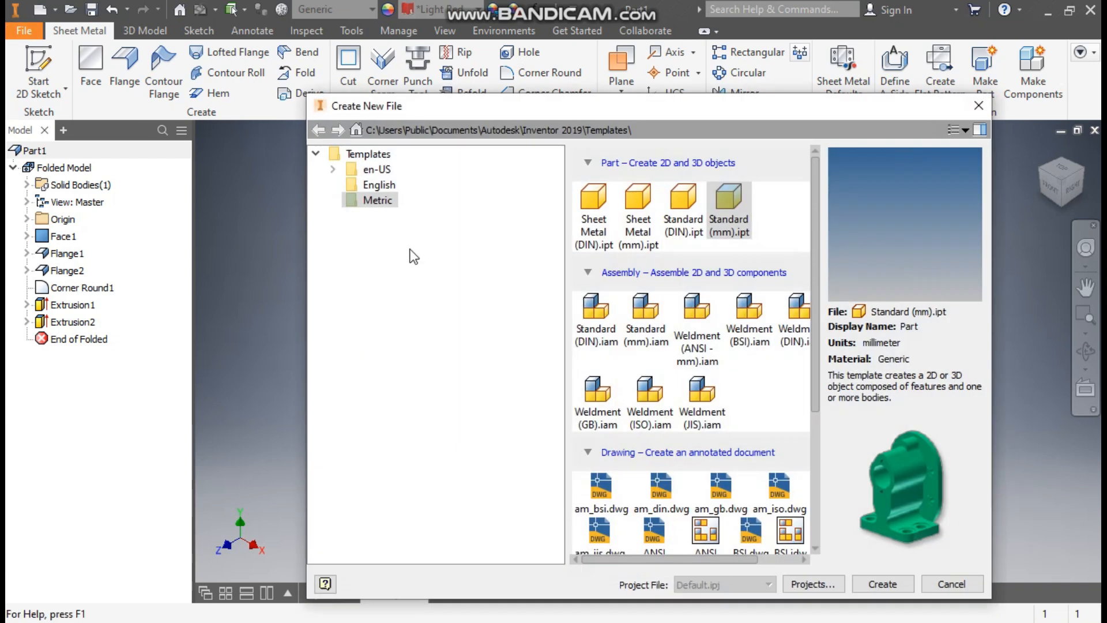
pyautogui.click(637, 198)
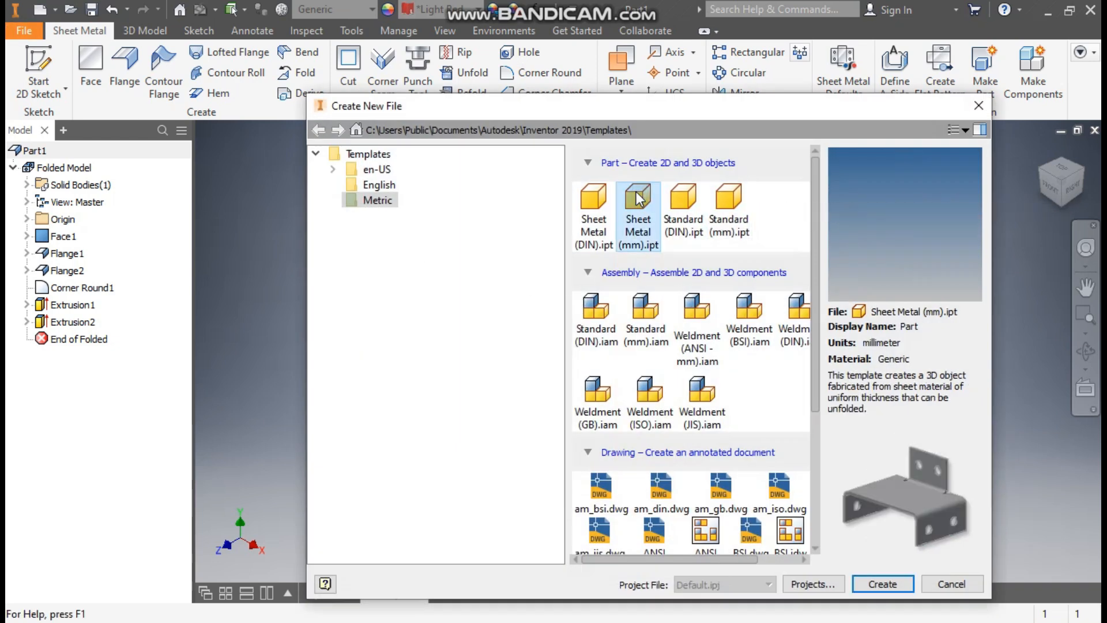
pyautogui.click(883, 587)
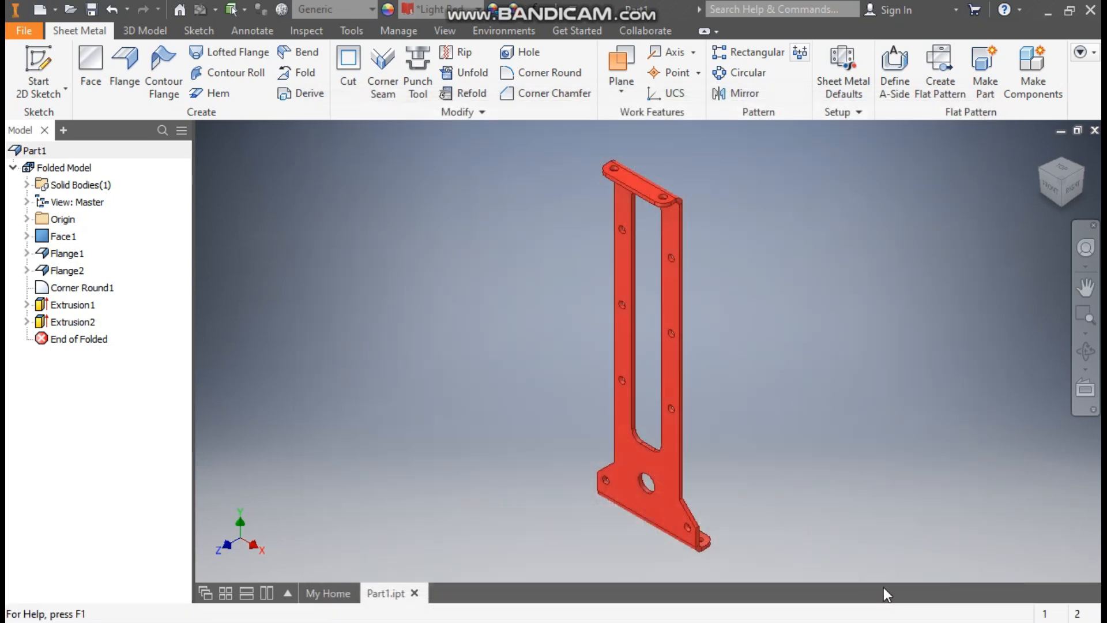
# - Start a new 2D sketch on the XY plane
pyautogui.click(49, 63)
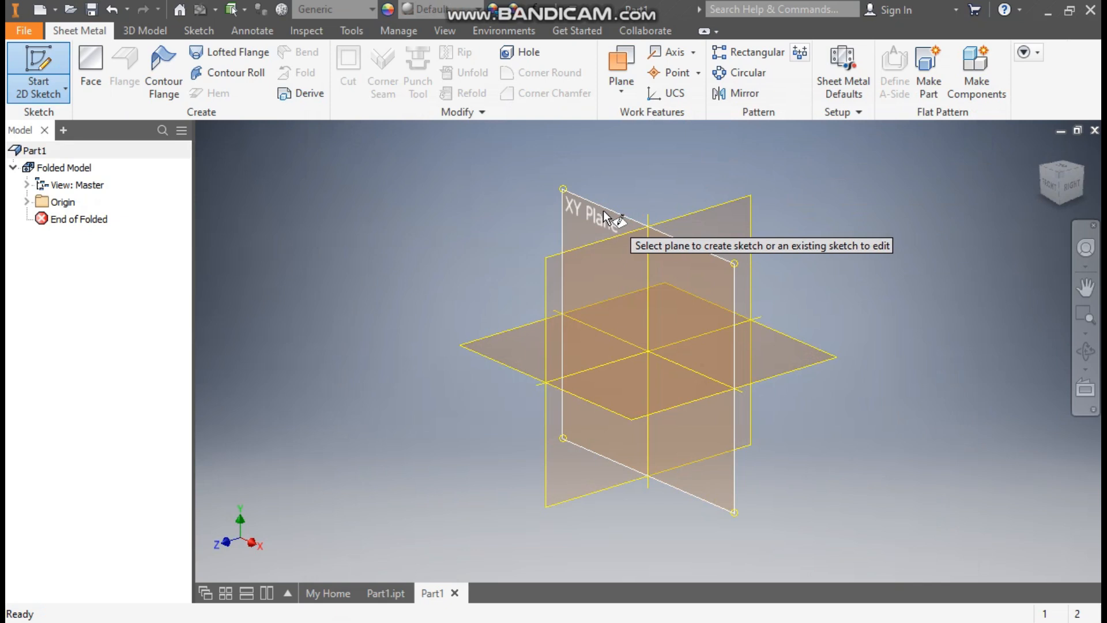
pyautogui.click(604, 215)
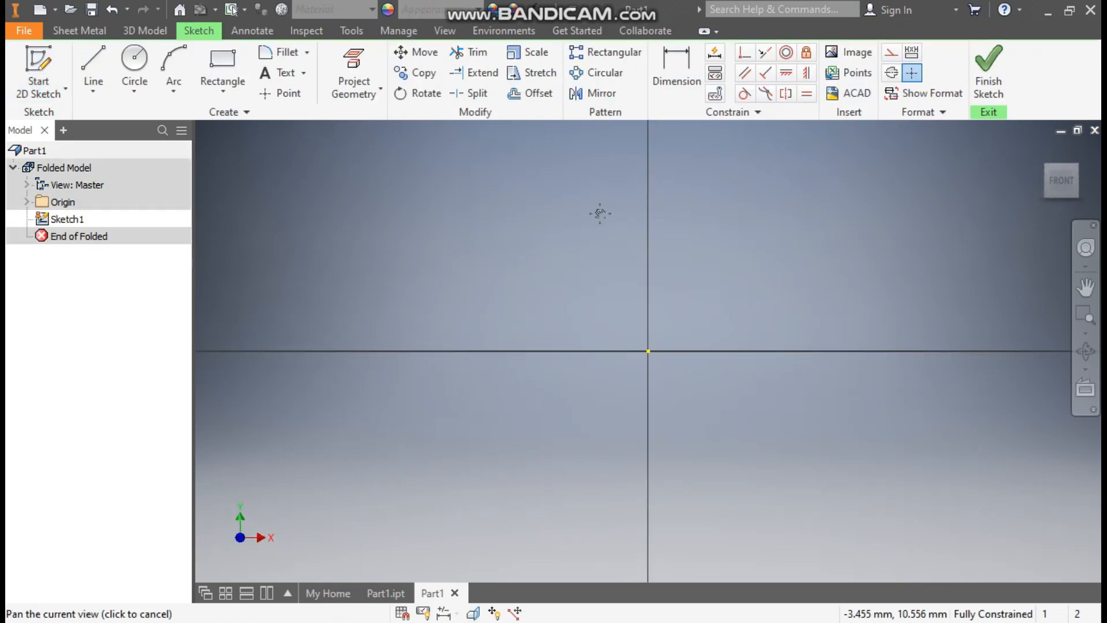
pyautogui.moveTo(584, 281); pyautogui.dragTo(587, 292, button='middle')
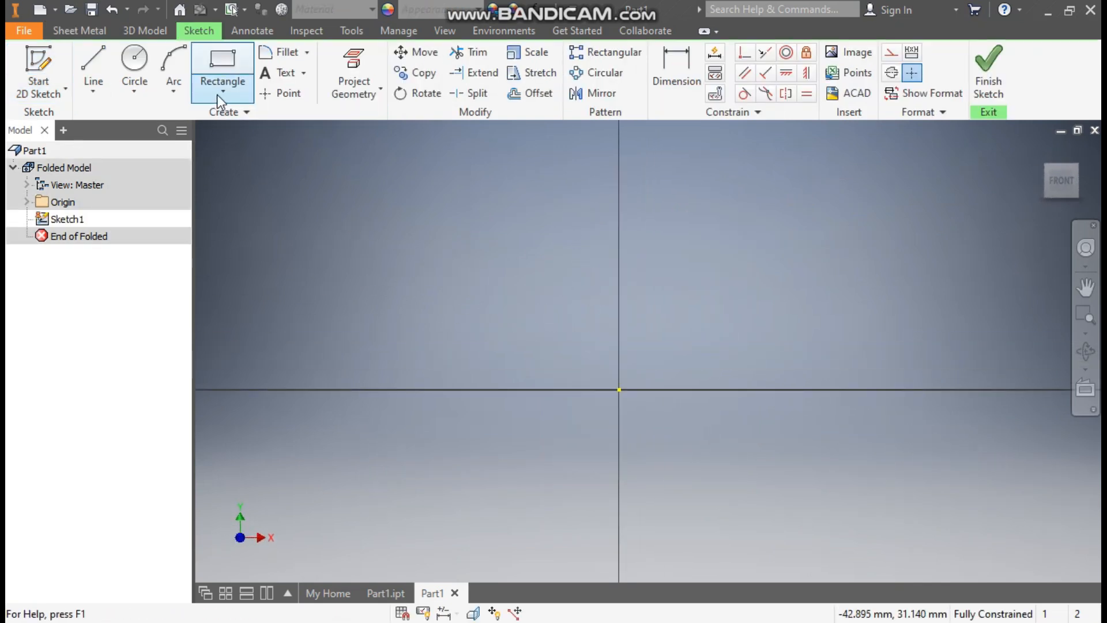
# - Draw a closed line outline from the origin: a tall edge, an angled step and the base
pyautogui.click(96, 57)
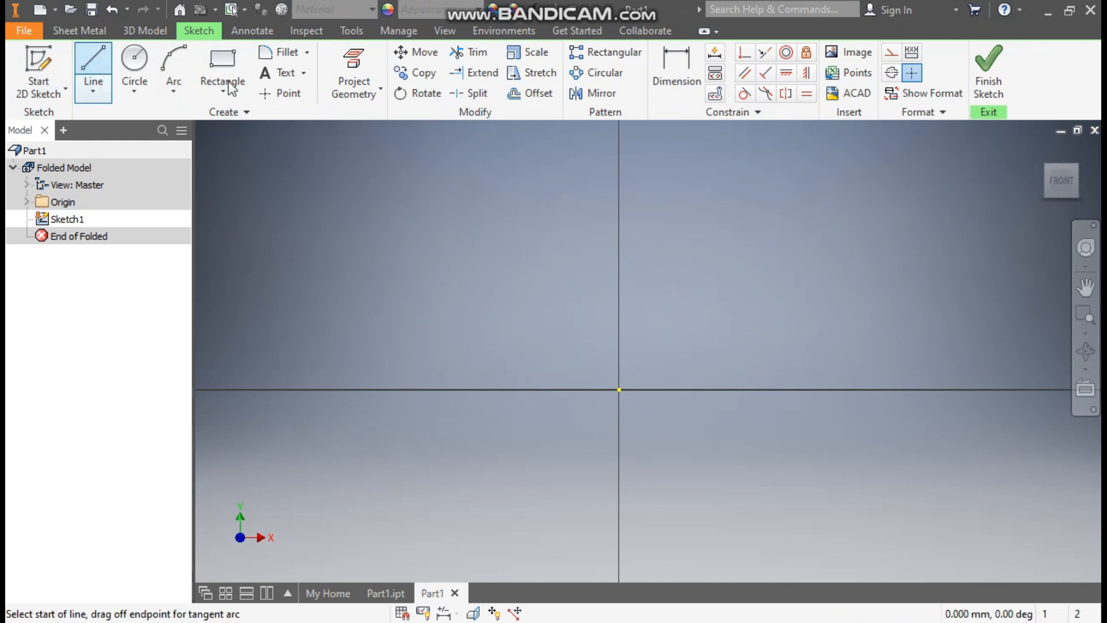
pyautogui.click(619, 389)
pyautogui.moveTo(664, 325); pyautogui.dragTo(631, 250, button='middle')
pyautogui.moveTo(658, 367); pyautogui.dragTo(657, 617, button='middle')
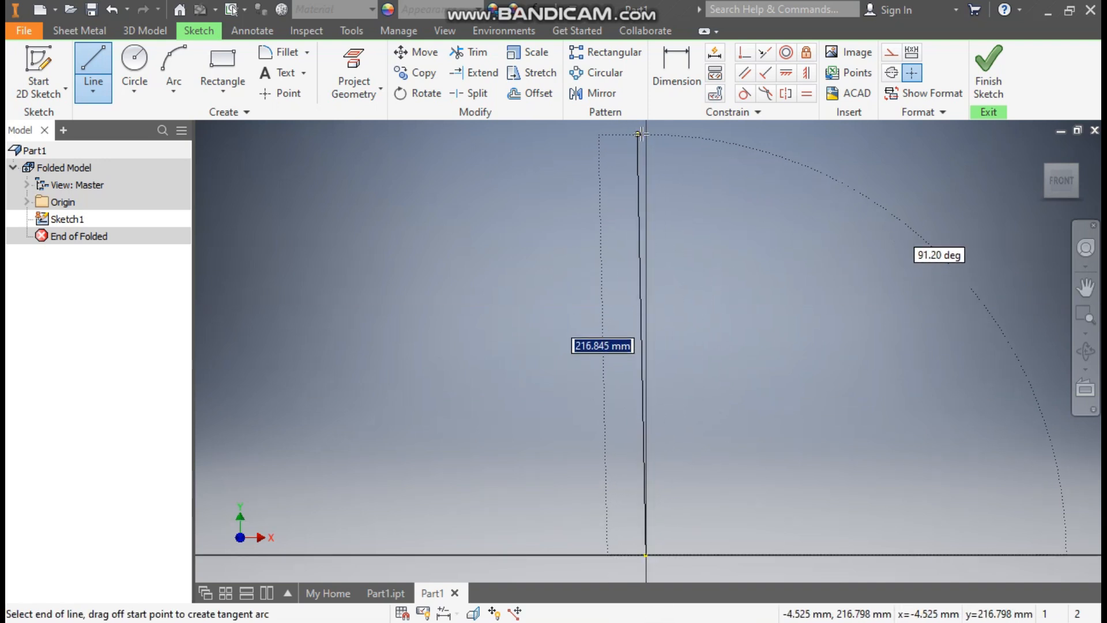
pyautogui.click(647, 133)
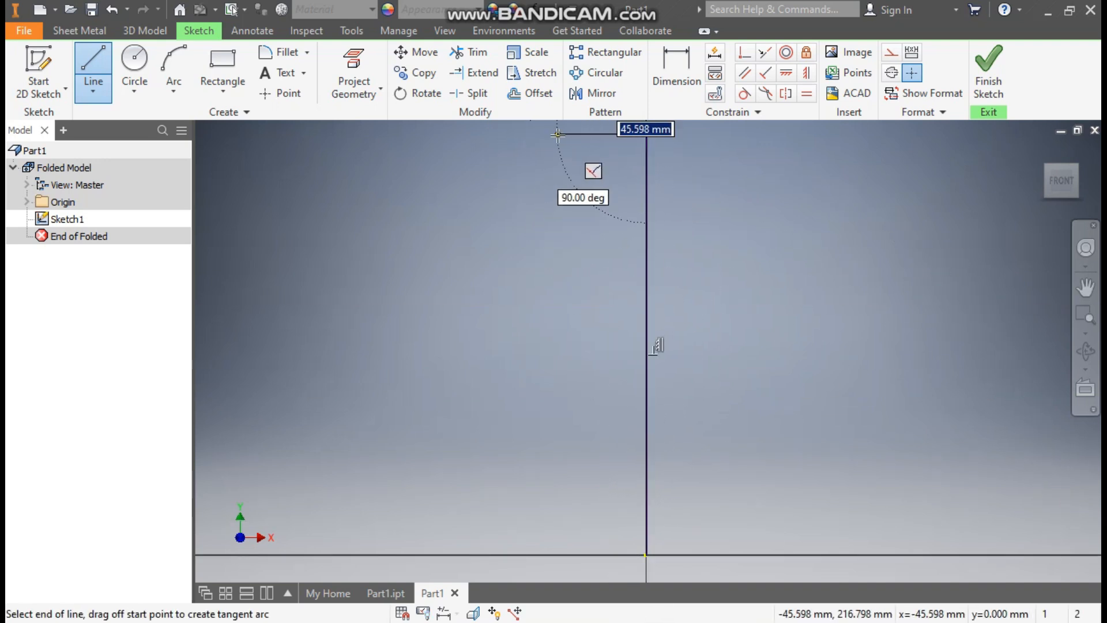
pyautogui.moveTo(548, 482); pyautogui.dragTo(605, 296, button='middle')
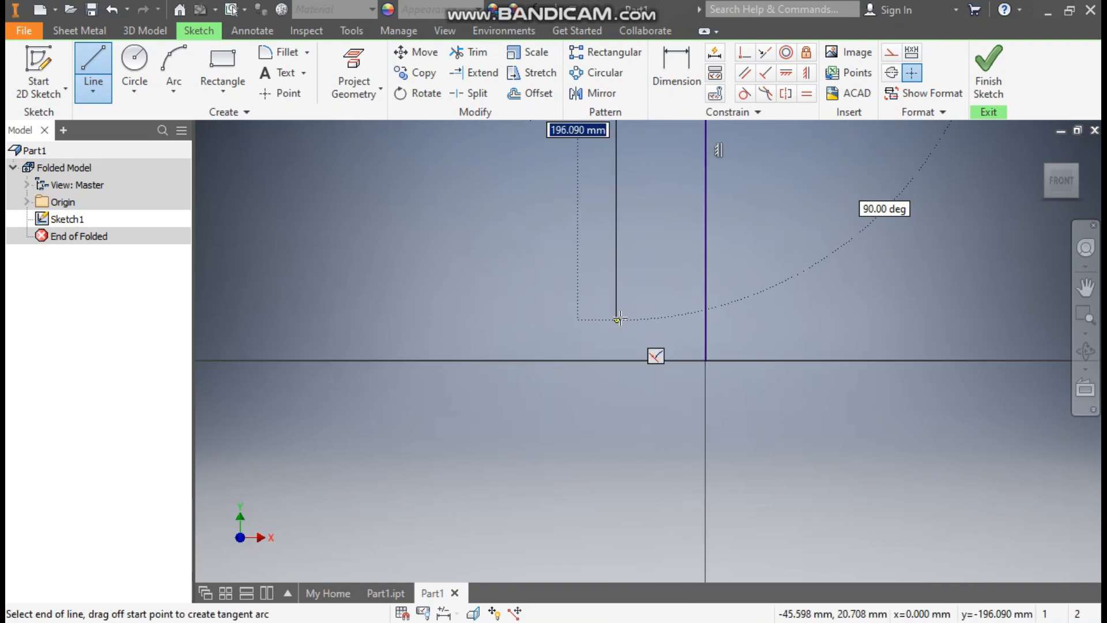
pyautogui.click(618, 309)
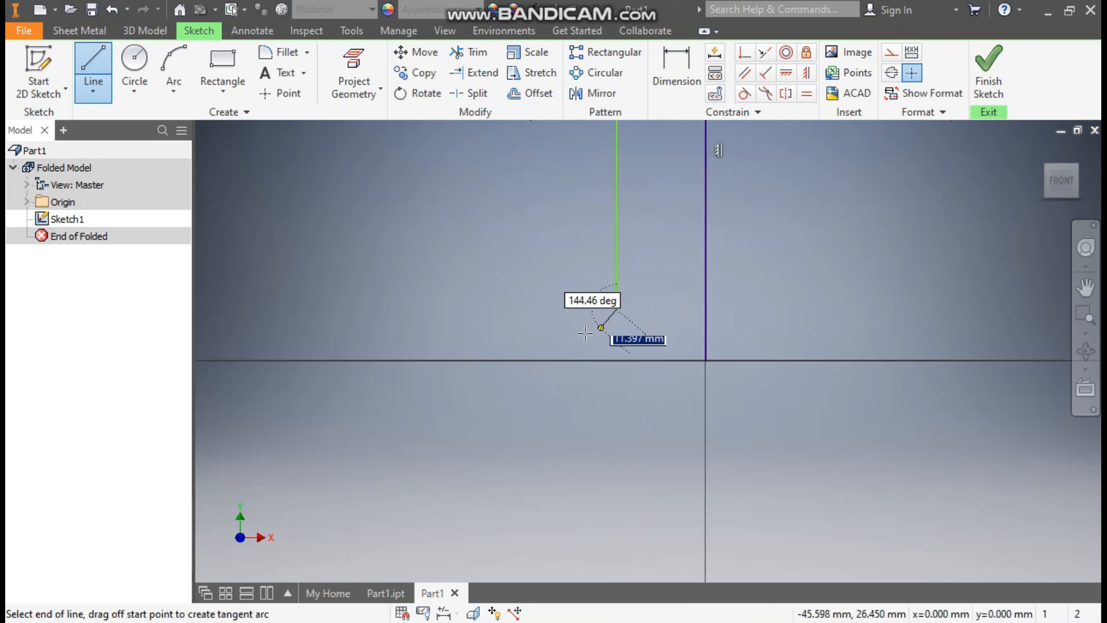
pyautogui.click(570, 361)
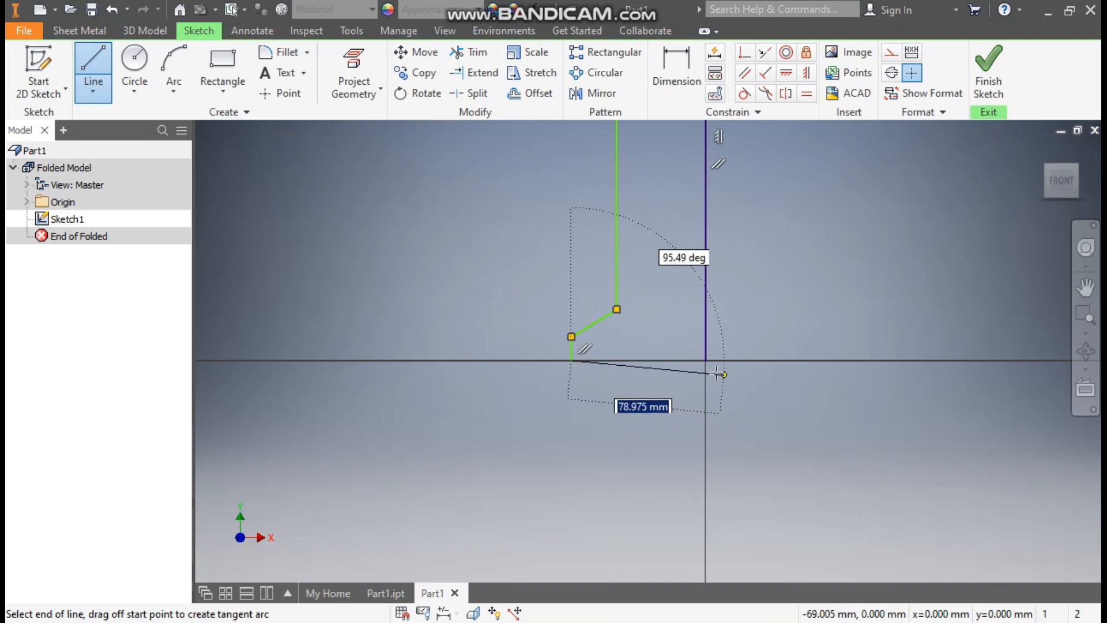
pyautogui.click(705, 361)
pyautogui.moveTo(743, 306)
pyautogui.mouseDown(button='middle')
pyautogui.moveTo(721, 378)
pyautogui.moveTo(716, 363)
pyautogui.mouseUp(button='middle')
pyautogui.scroll(-2, 707, 404)
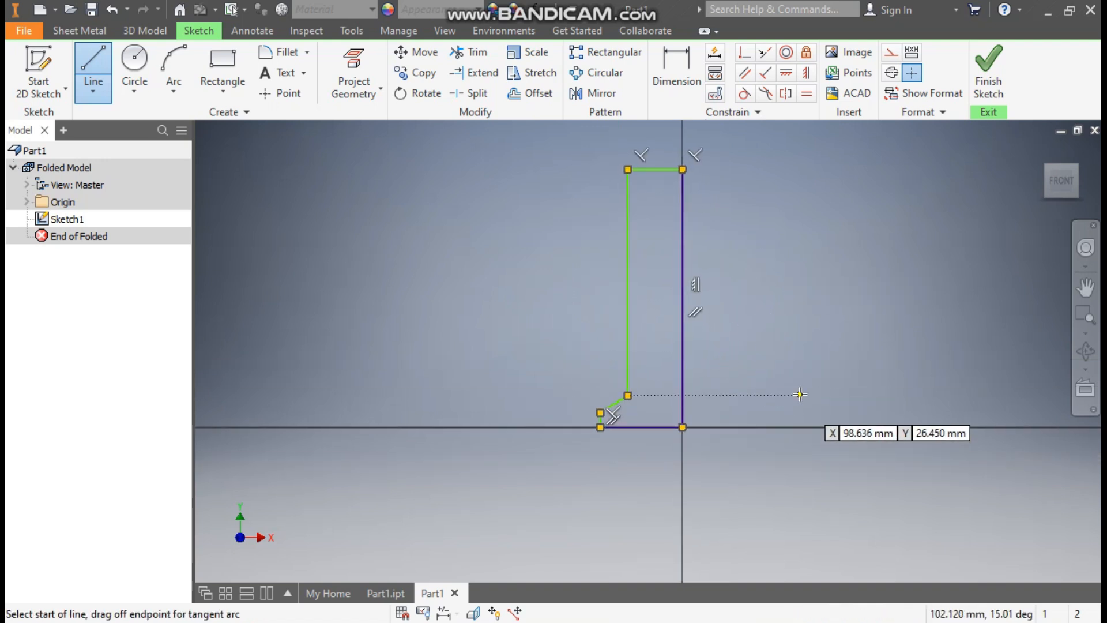
# - Dimension the outline's height as 185 and its top width as 20
pyautogui.click(671, 66)
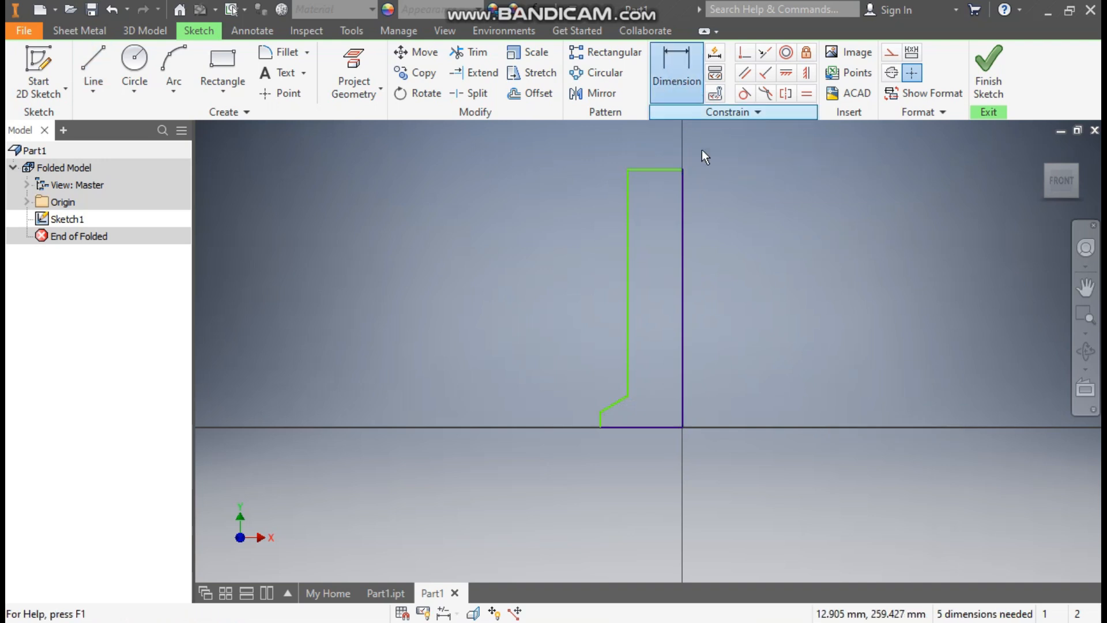
pyautogui.click(682, 231)
pyautogui.click(753, 265)
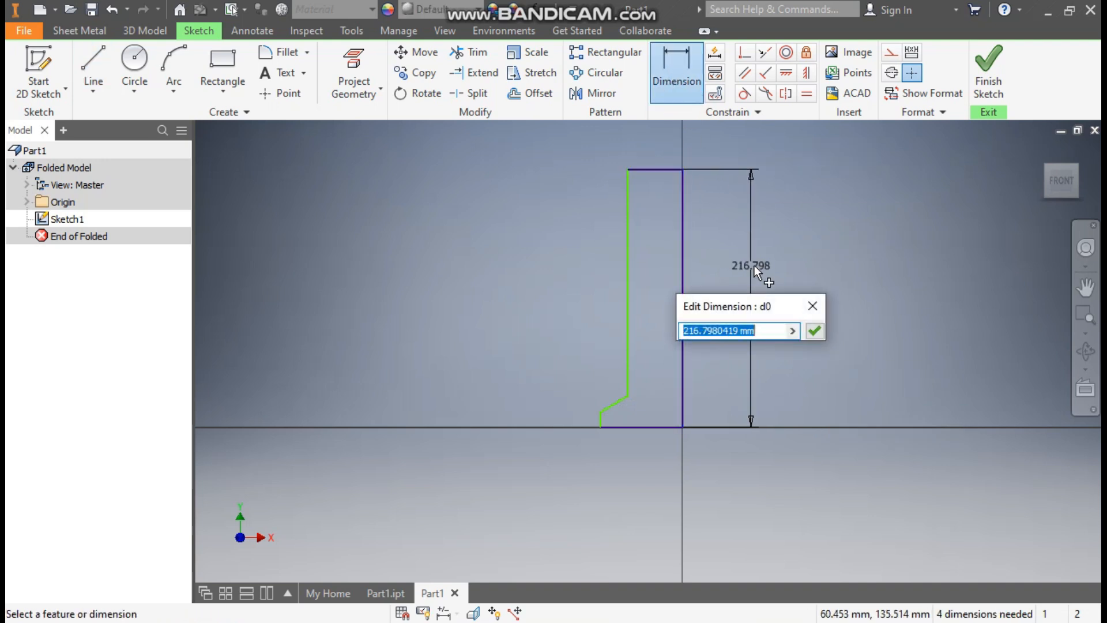
pyautogui.write('185')
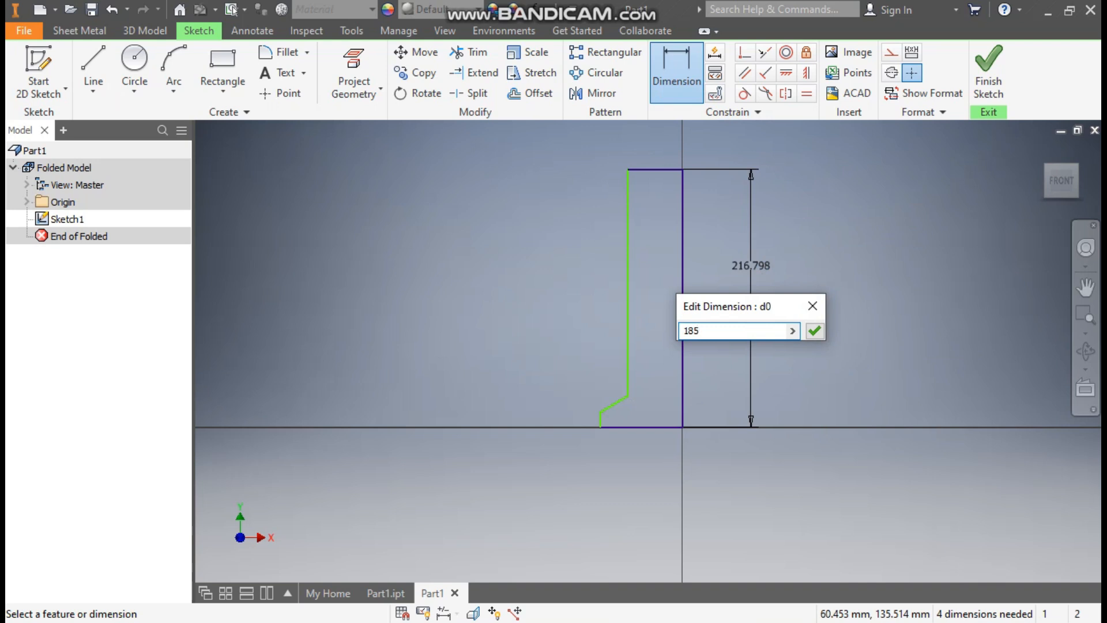
pyautogui.press('Return')
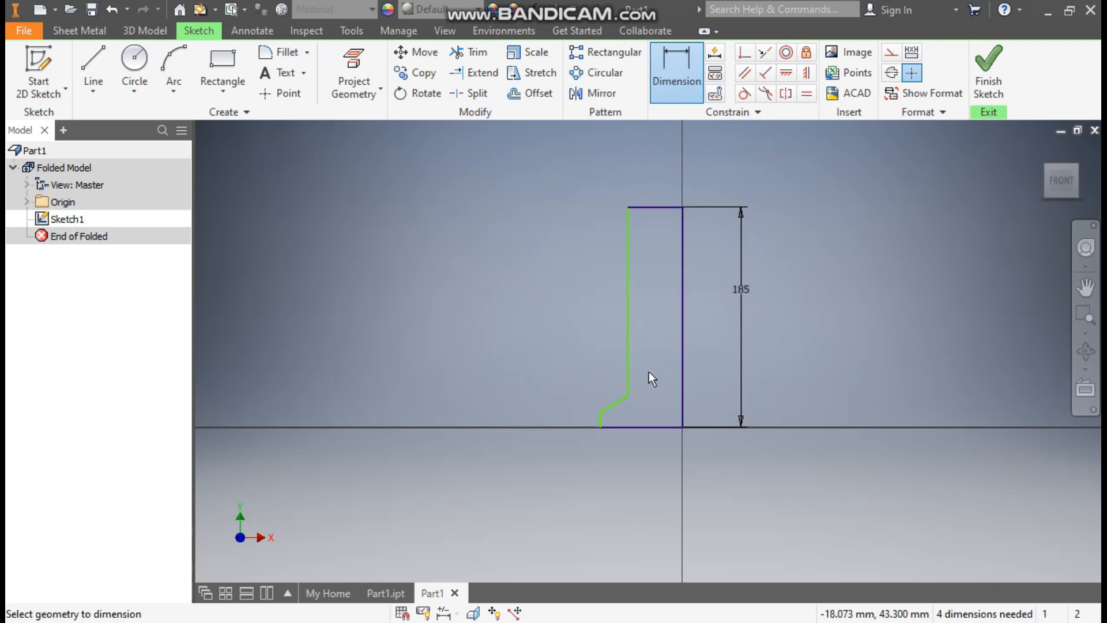
pyautogui.click(657, 206)
pyautogui.click(655, 182)
pyautogui.write('20')
pyautogui.press('Return')
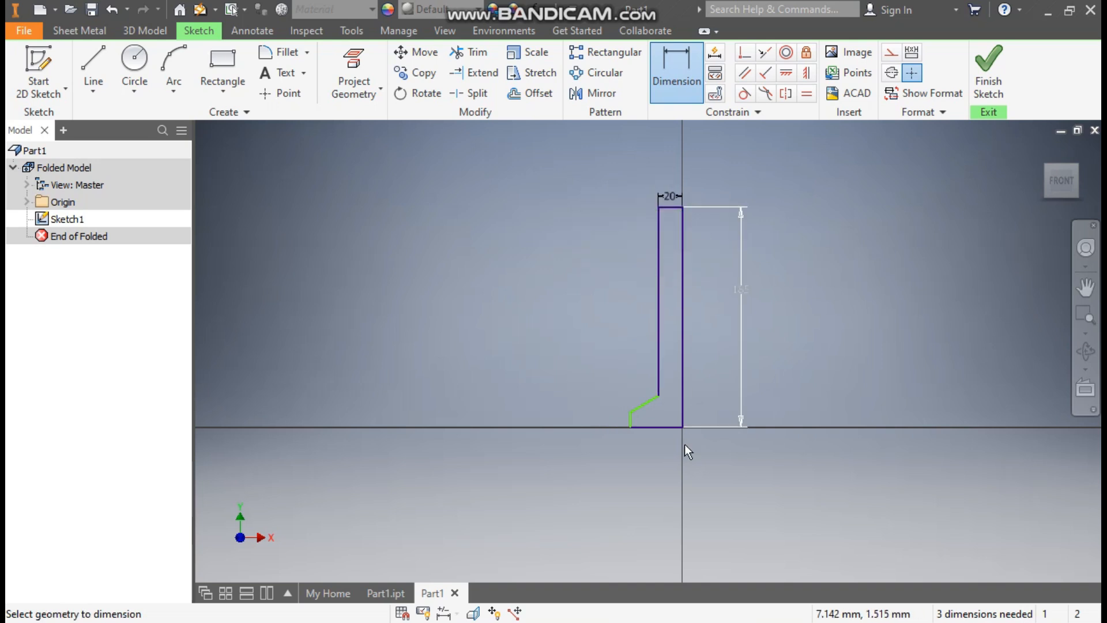
# - Add the 30 base width, 24 step height and 14 short-edge dimensions
pyautogui.scroll(-2, 676, 407)
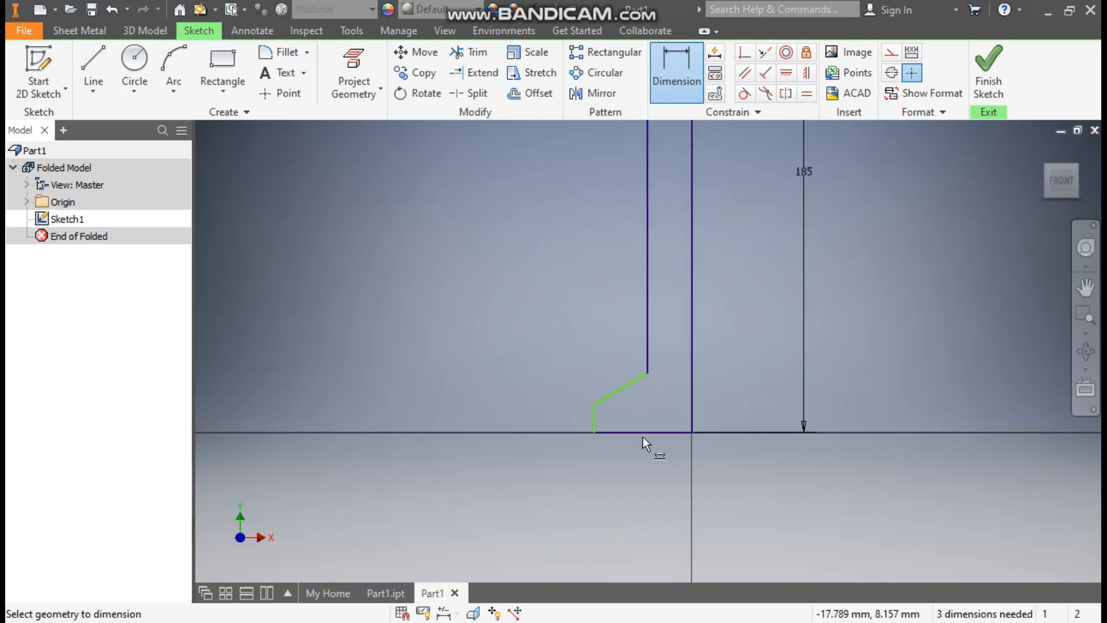
pyautogui.click(628, 431)
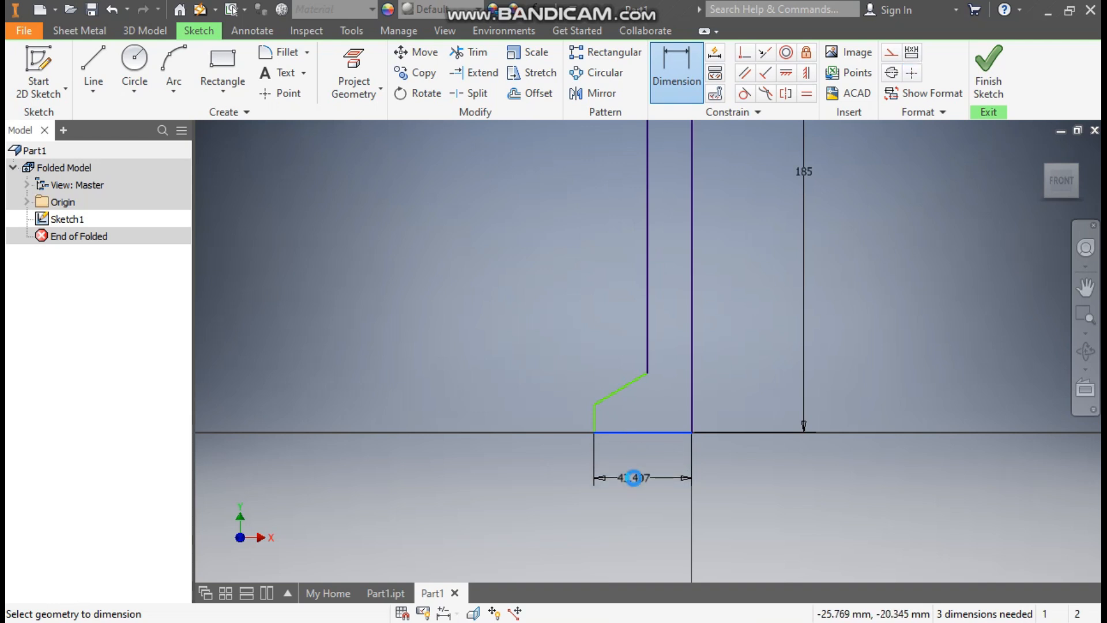
pyautogui.click(634, 477)
pyautogui.write('30')
pyautogui.press('Return')
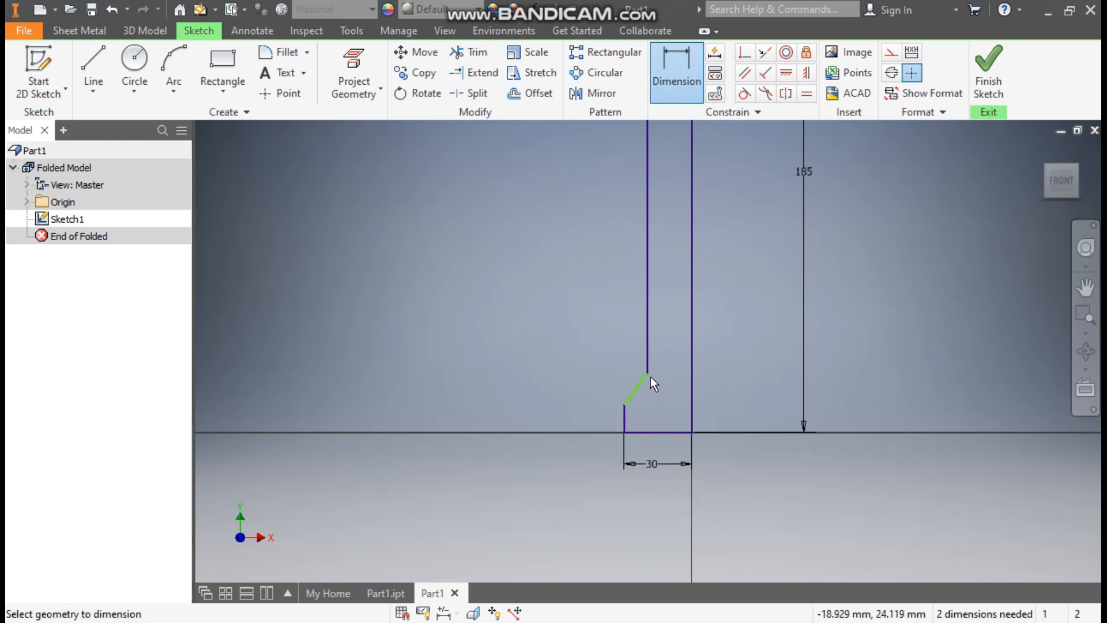
pyautogui.click(653, 431)
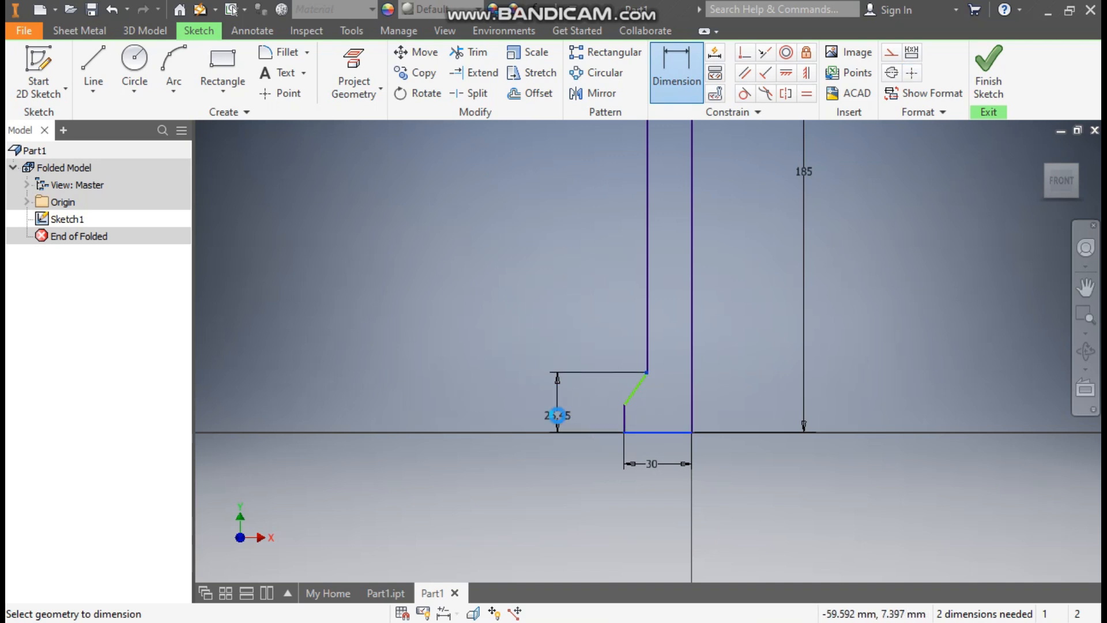
pyautogui.click(557, 415)
pyautogui.write('24')
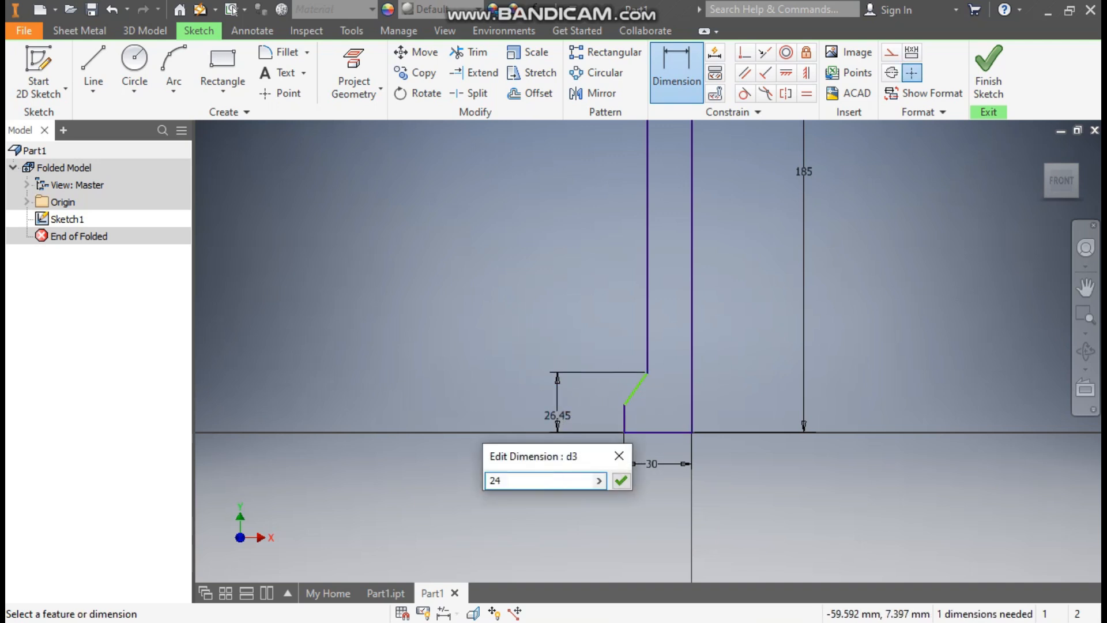
pyautogui.press('Return')
pyautogui.click(623, 414)
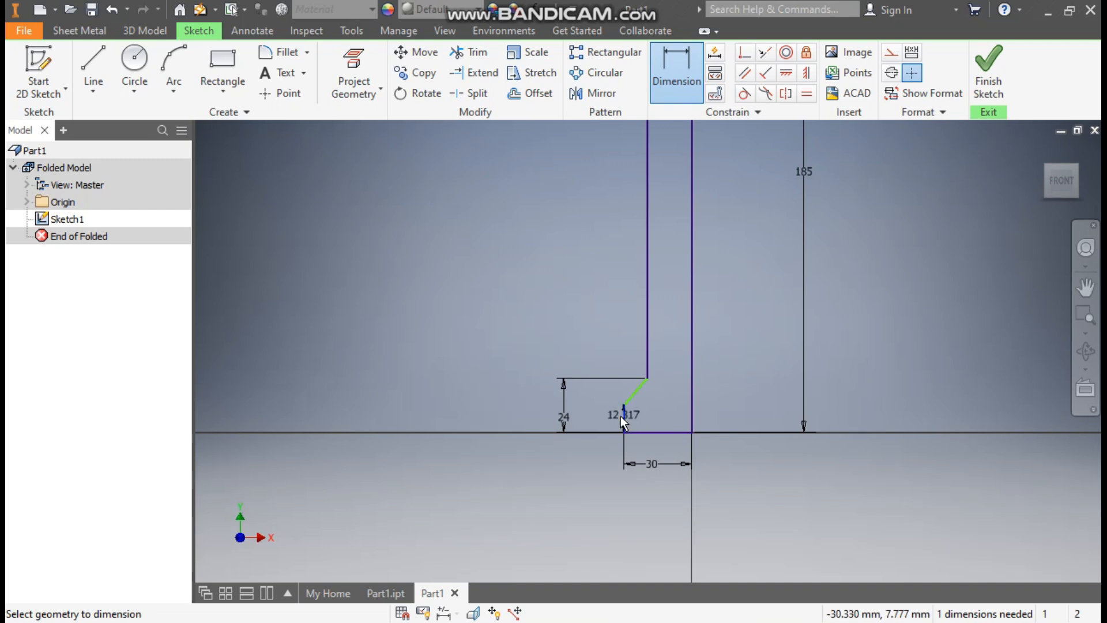
pyautogui.click(603, 417)
pyautogui.write('14')
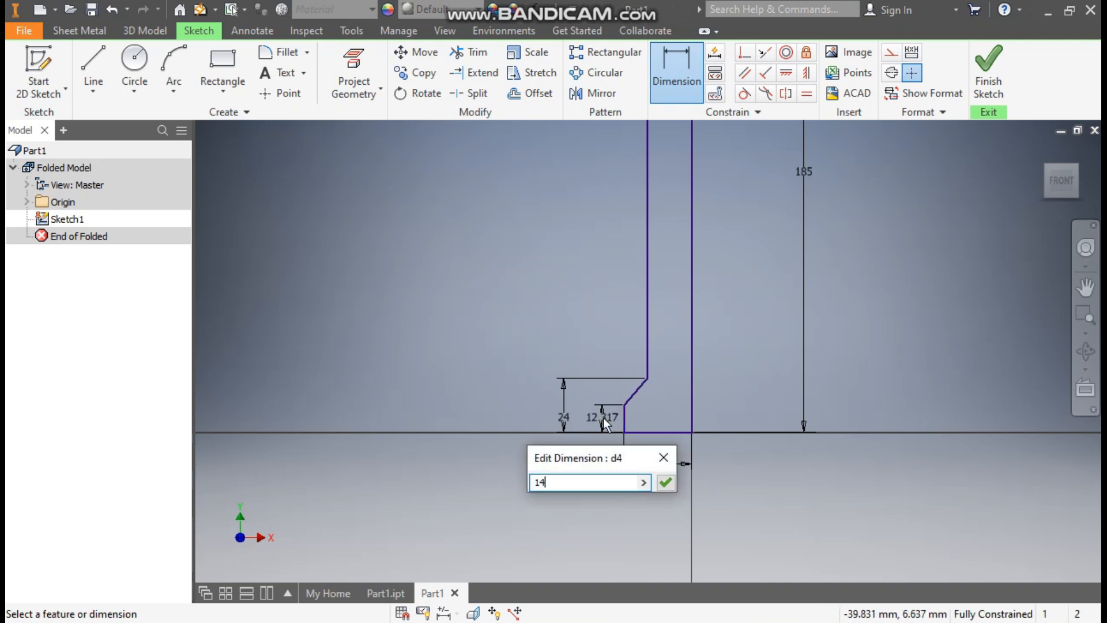
pyautogui.press('Return')
pyautogui.press('Escape')
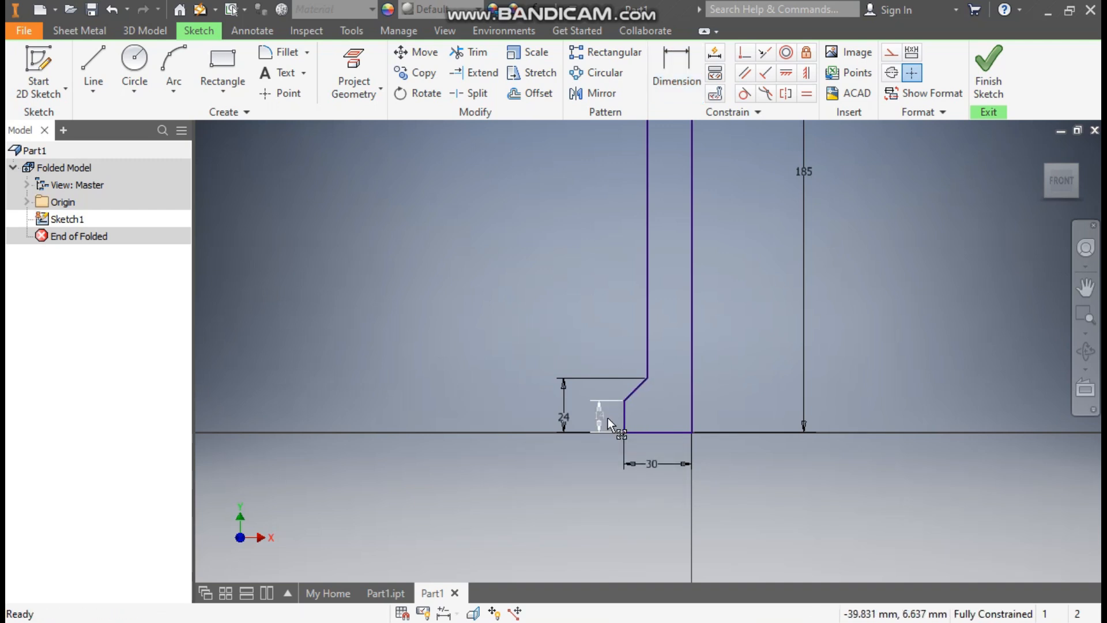
pyautogui.scroll(-2, 762, 286)
pyautogui.moveTo(762, 286); pyautogui.dragTo(734, 341, button='middle')
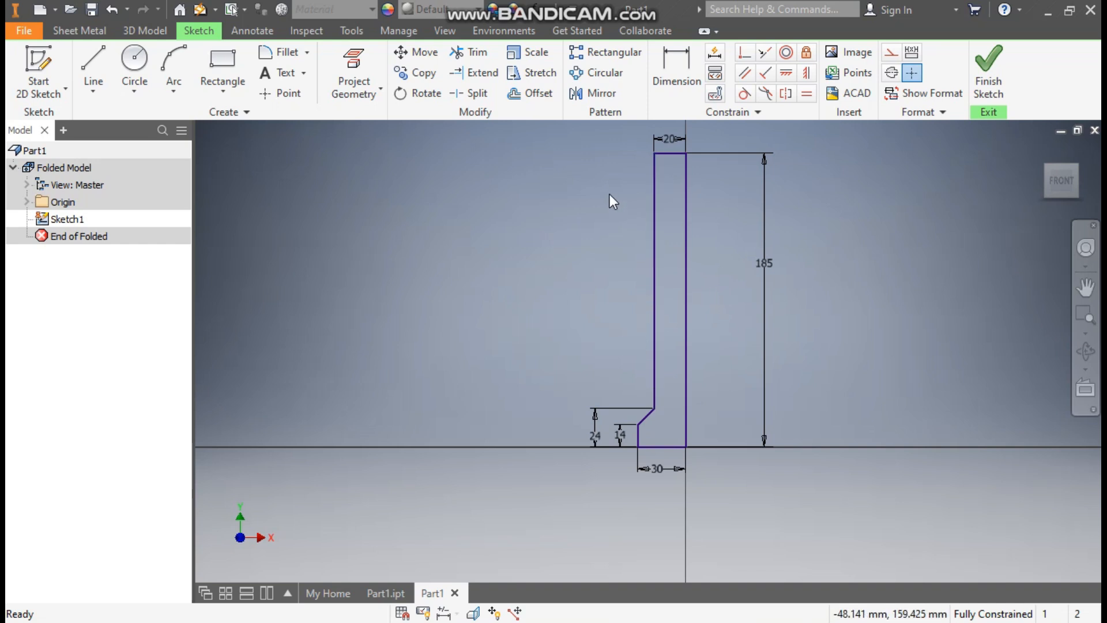
# - Mirror the whole profile about the vertical centreline
pyautogui.click(603, 94)
pyautogui.moveTo(674, 147)
pyautogui.mouseDown()
pyautogui.moveTo(607, 441)
pyautogui.moveTo(570, 505)
pyautogui.mouseUp()
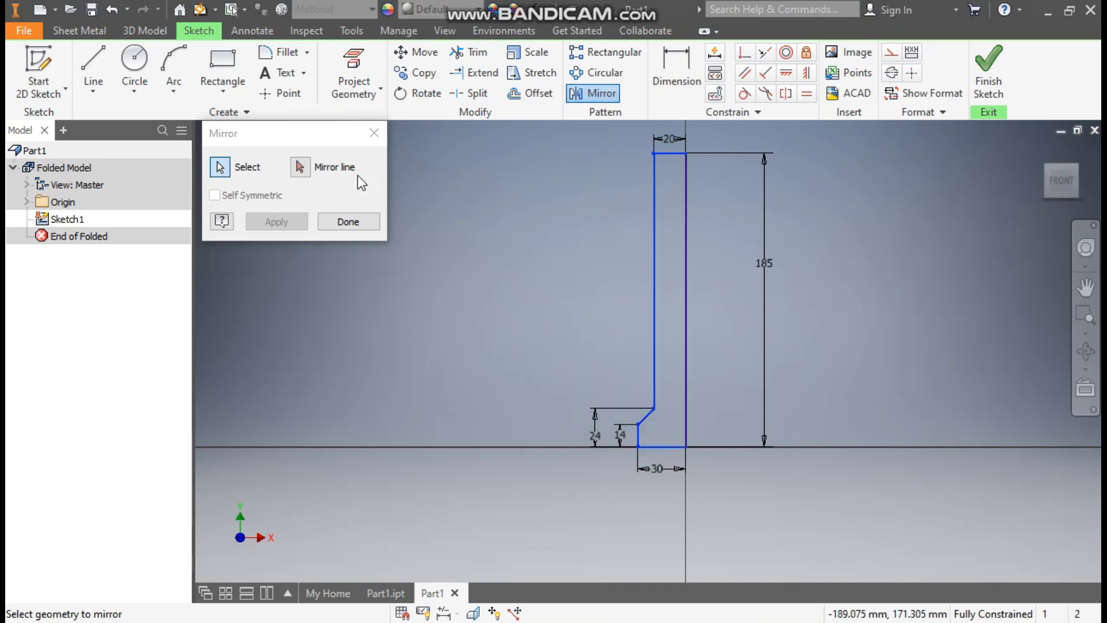
pyautogui.click(301, 168)
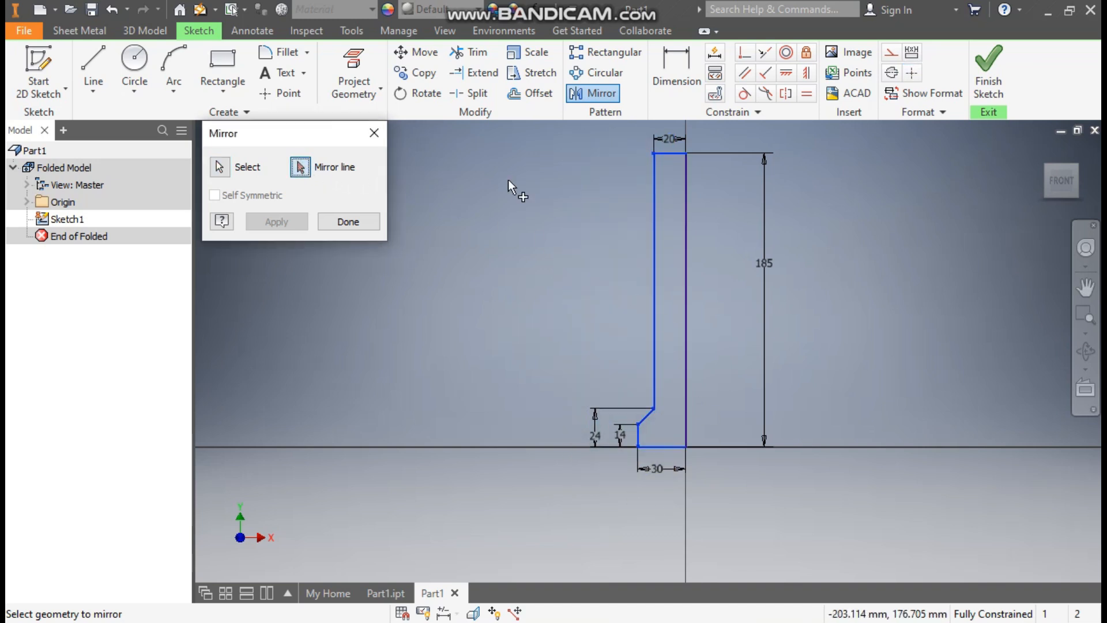
pyautogui.click(684, 218)
pyautogui.click(292, 222)
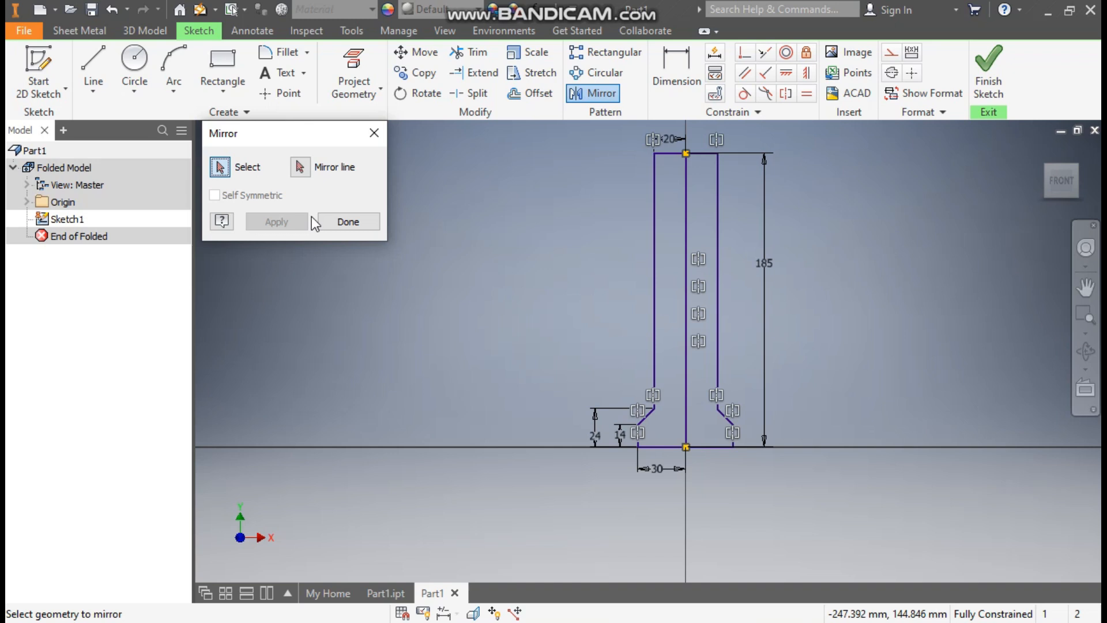
pyautogui.click(342, 222)
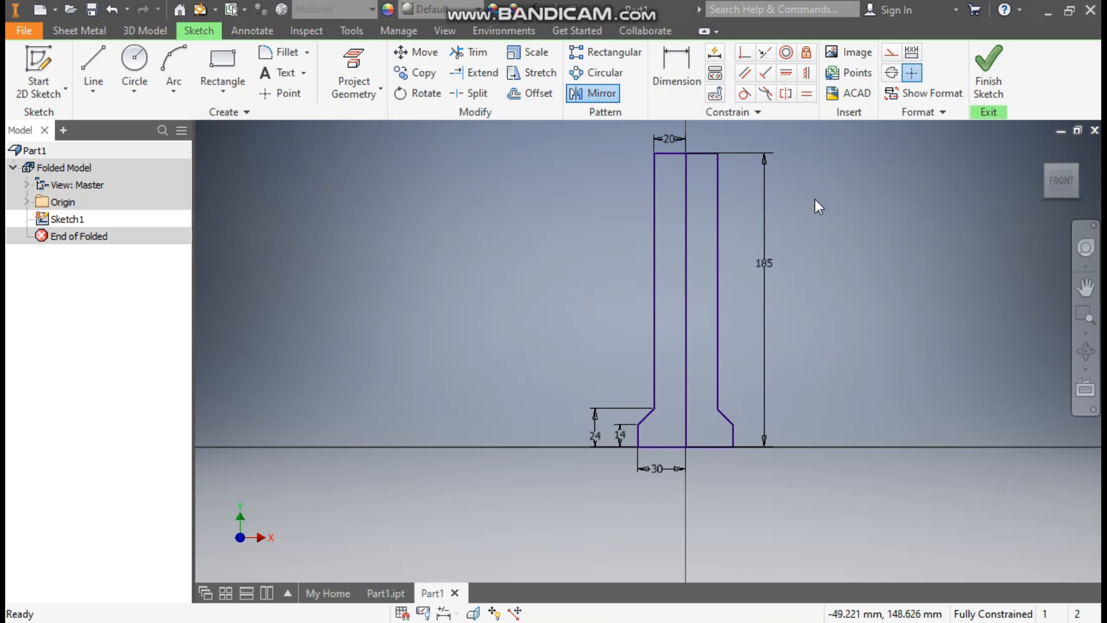
# - Make the centreline construction geometry and finish the sketch
pyautogui.click(686, 303)
pyautogui.click(892, 55)
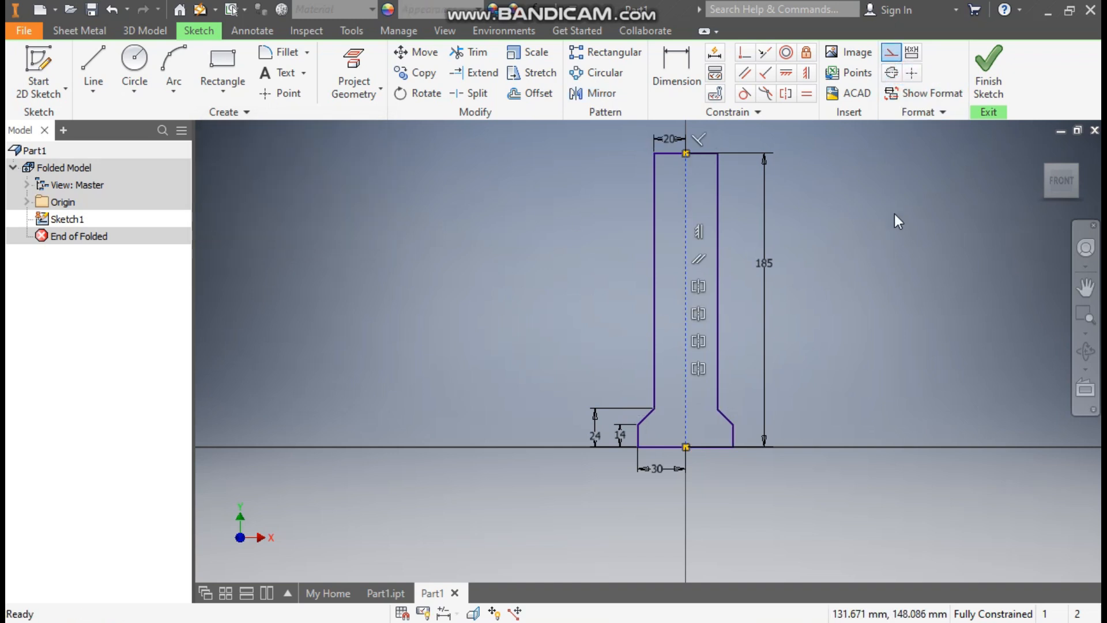
pyautogui.click(988, 69)
pyautogui.moveTo(701, 400); pyautogui.dragTo(725, 470, button='middle')
pyautogui.scroll(-6, 721, 456)
pyautogui.moveTo(690, 331); pyautogui.dragTo(666, 393, button='middle')
pyautogui.scroll(-2, 667, 390)
pyautogui.moveTo(674, 374); pyautogui.dragTo(684, 371, button='middle')
# - Create a sheet-metal Face from the symmetric strip profile
pyautogui.click(103, 73)
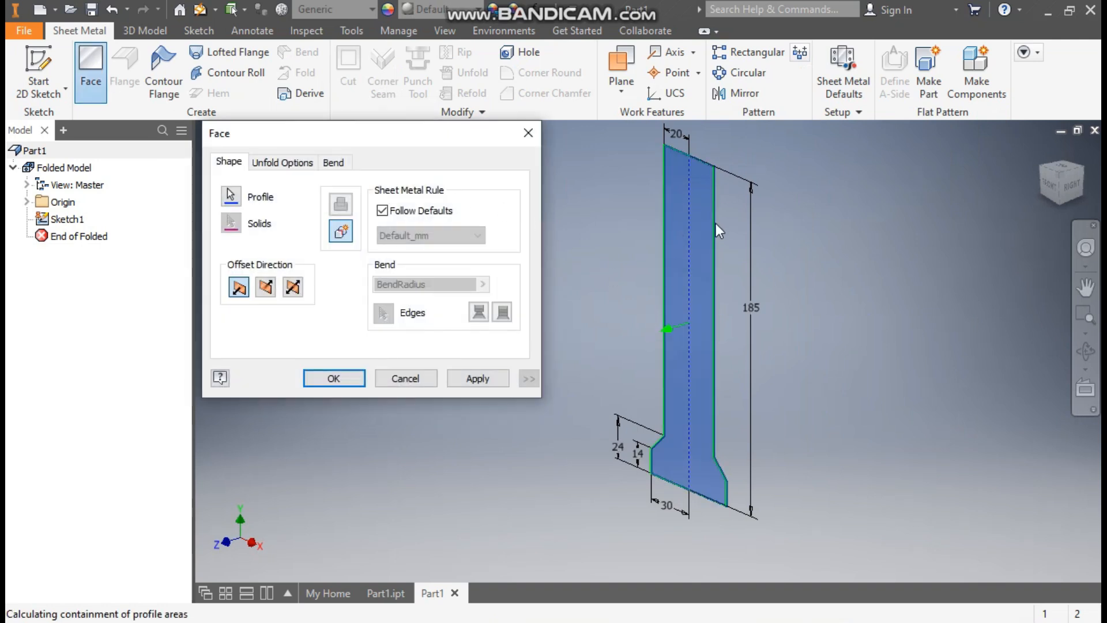
pyautogui.click(352, 379)
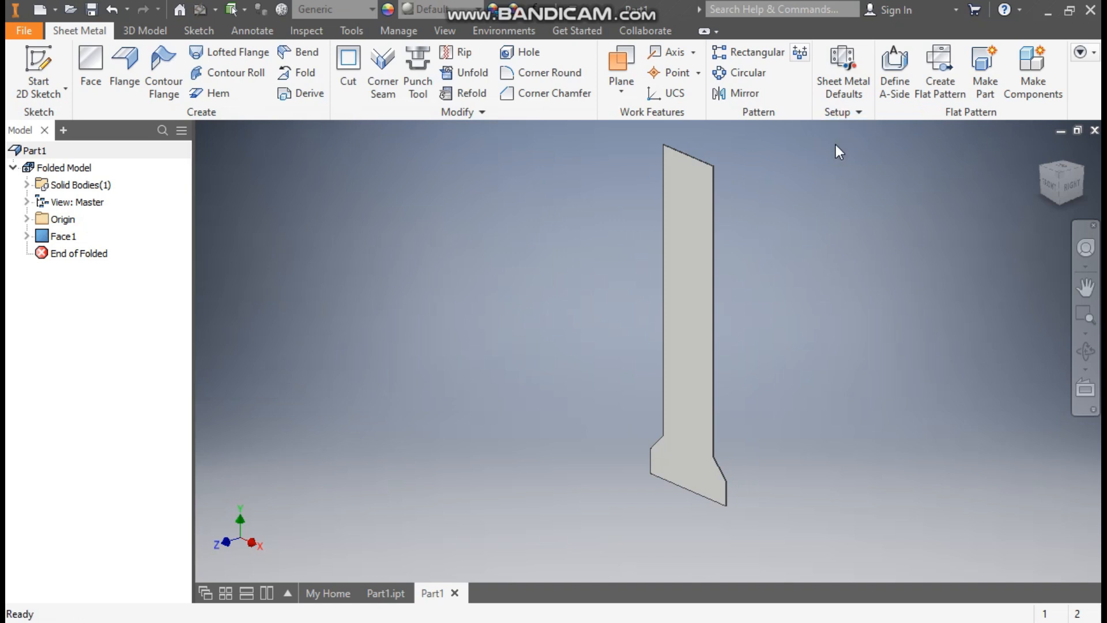
# - Override the thickness rule in Sheet Metal Defaults and apply a 2 mm thickness
pyautogui.click(853, 67)
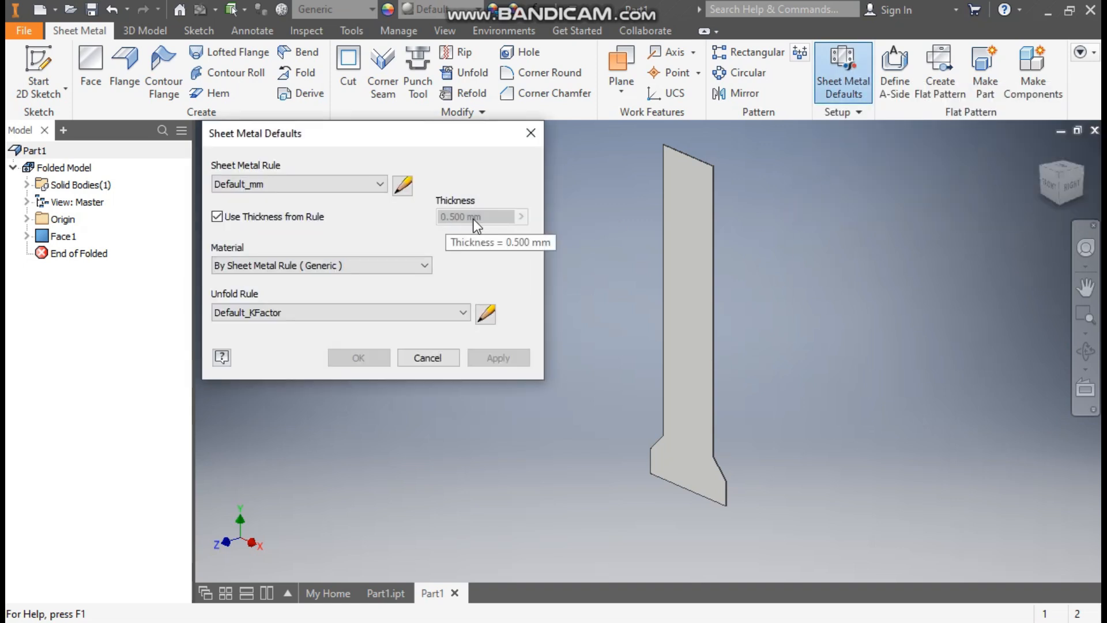
pyautogui.click(217, 217)
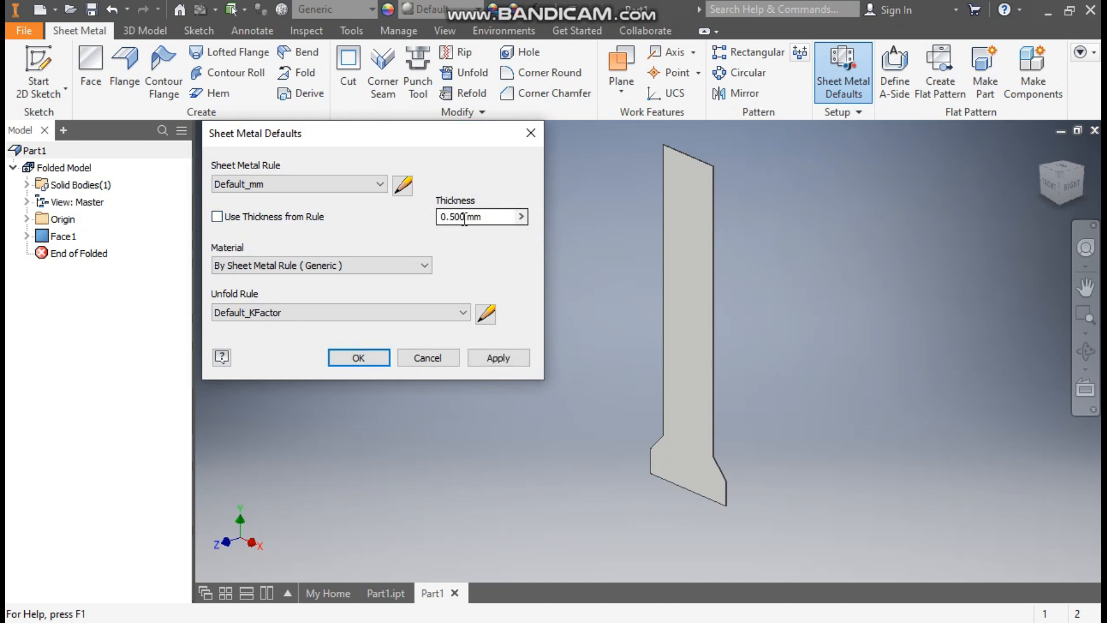
pyautogui.moveTo(465, 217); pyautogui.dragTo(428, 229)
pyautogui.write('2')
pyautogui.click(522, 355)
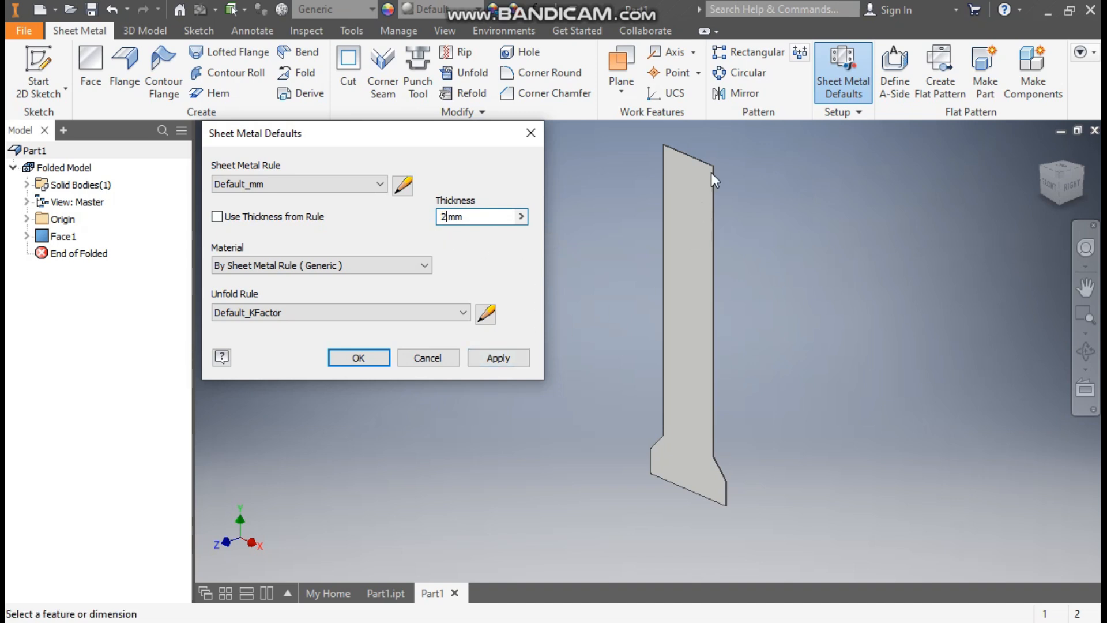
pyautogui.scroll(6, 712, 162)
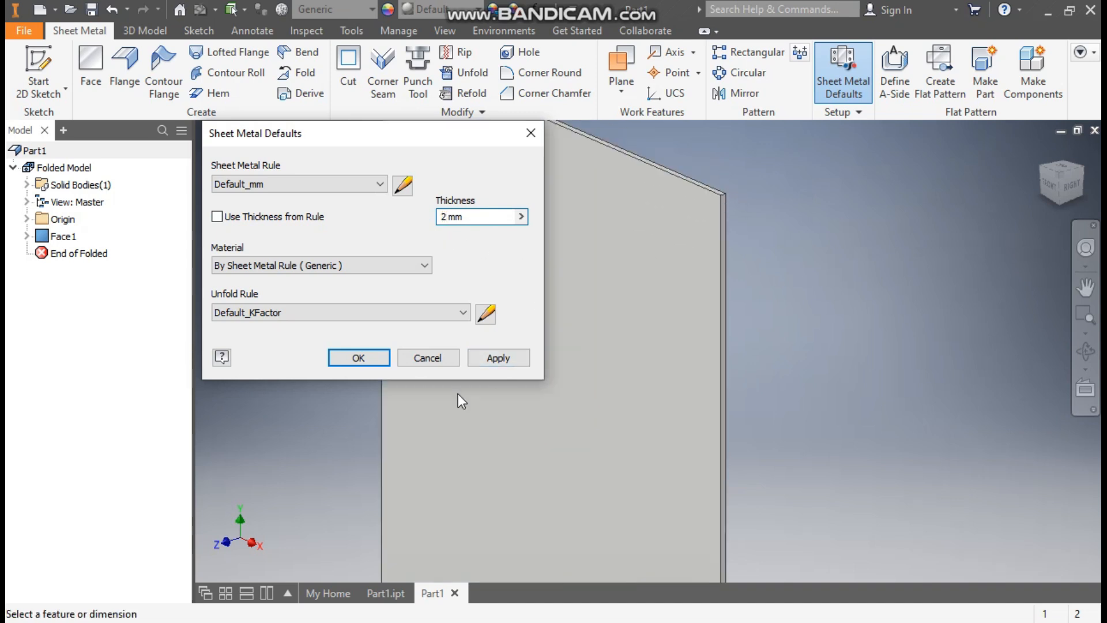
pyautogui.click(499, 359)
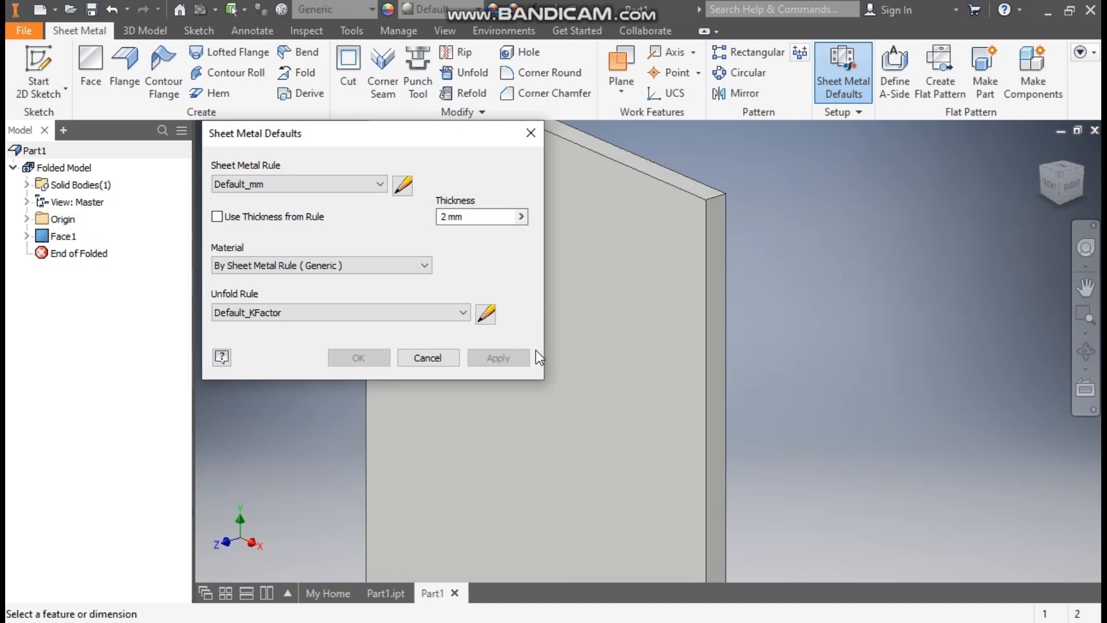
# - Close the Sheet Metal Defaults dialog and recentre the part
pyautogui.click(531, 135)
pyautogui.scroll(-8, 706, 192)
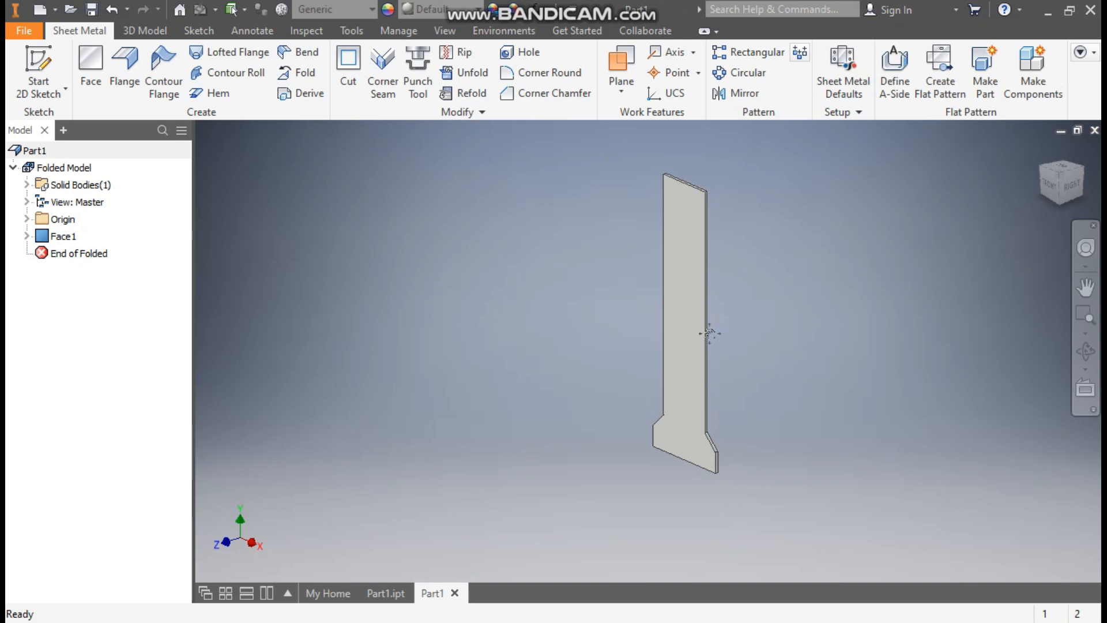
pyautogui.moveTo(709, 329); pyautogui.dragTo(673, 314, button='middle')
pyautogui.scroll(2, 686, 320)
pyautogui.scroll(-3, 676, 314)
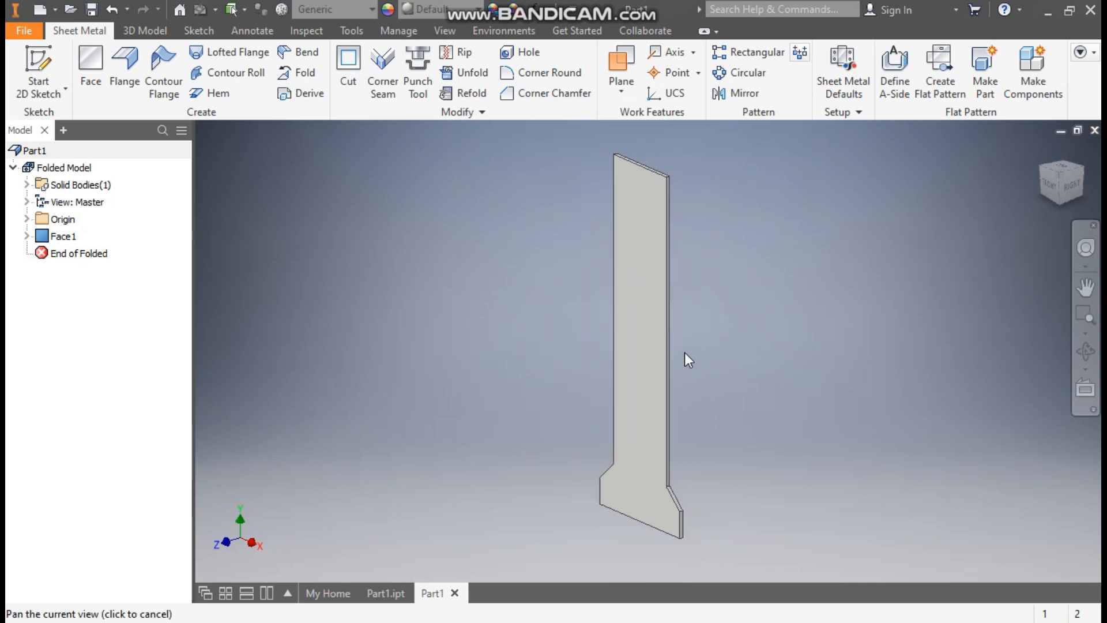
# - Add a 10 mm flange on the bottom edge, measured from the inner faces' intersection
pyautogui.click(125, 64)
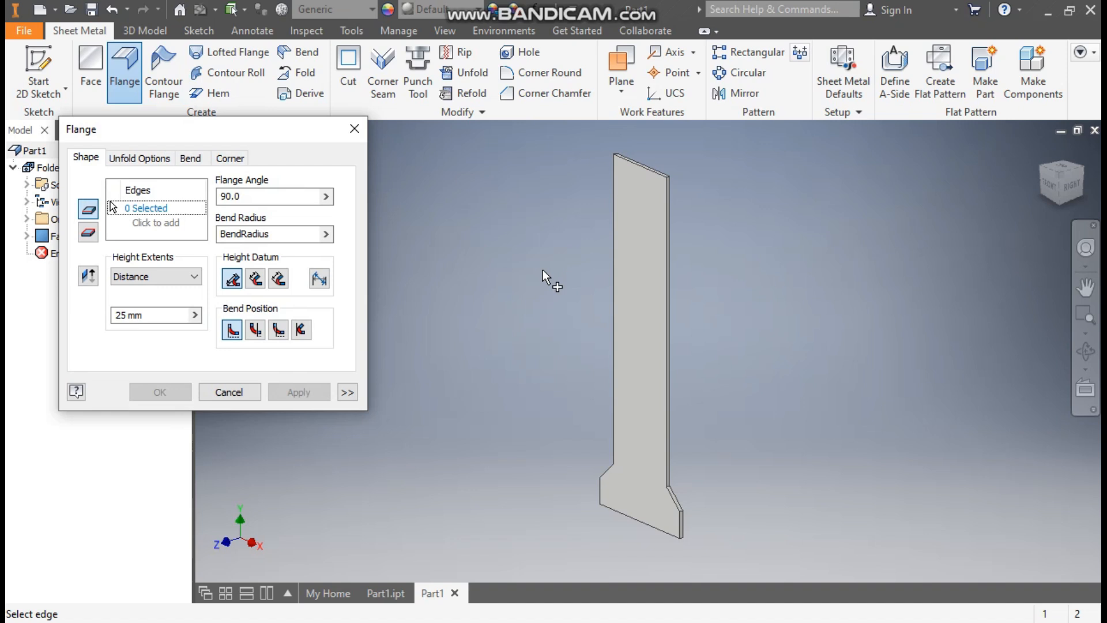
pyautogui.click(1081, 170)
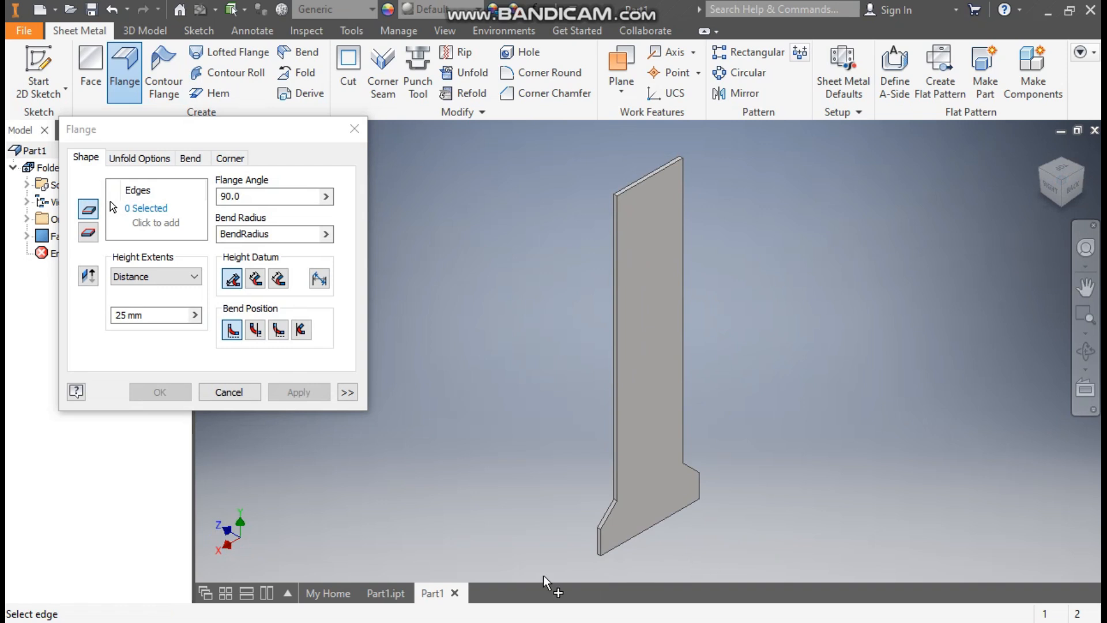
pyautogui.click(391, 593)
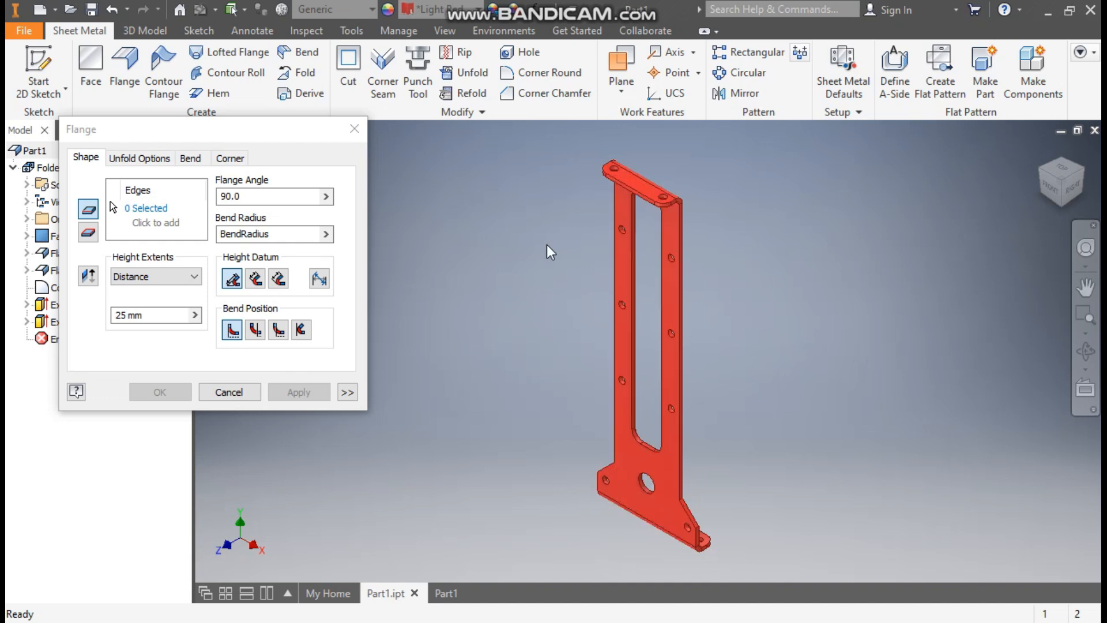
pyautogui.click(441, 593)
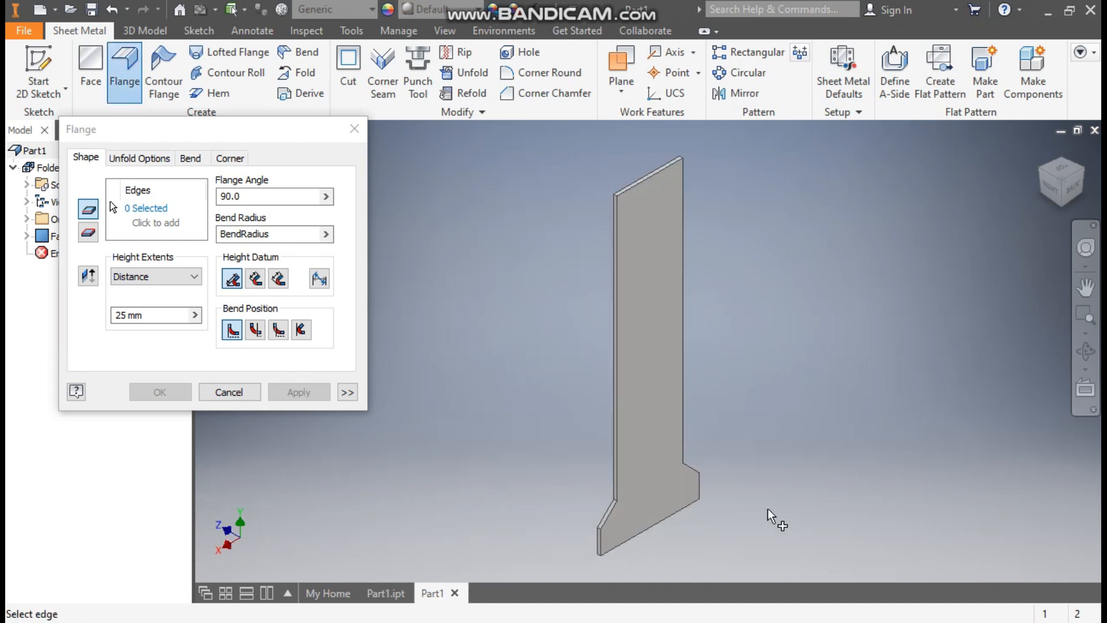
pyautogui.click(669, 520)
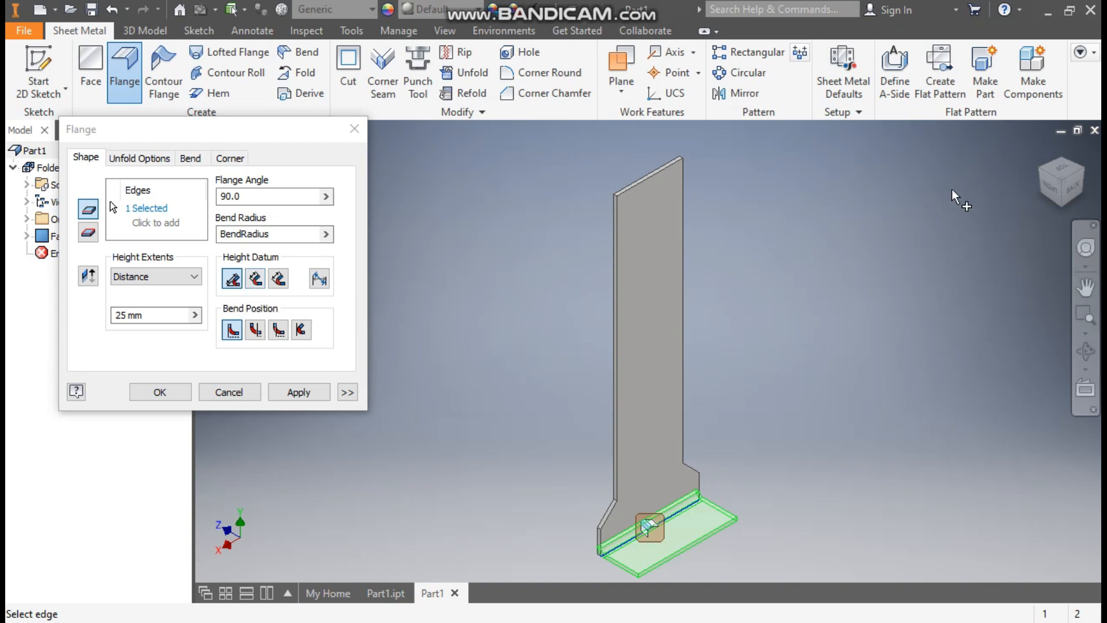
pyautogui.click(1051, 186)
pyautogui.moveTo(686, 558); pyautogui.dragTo(687, 439, button='middle')
pyautogui.scroll(-5, 666, 440)
pyautogui.scroll(-3, 499, 368)
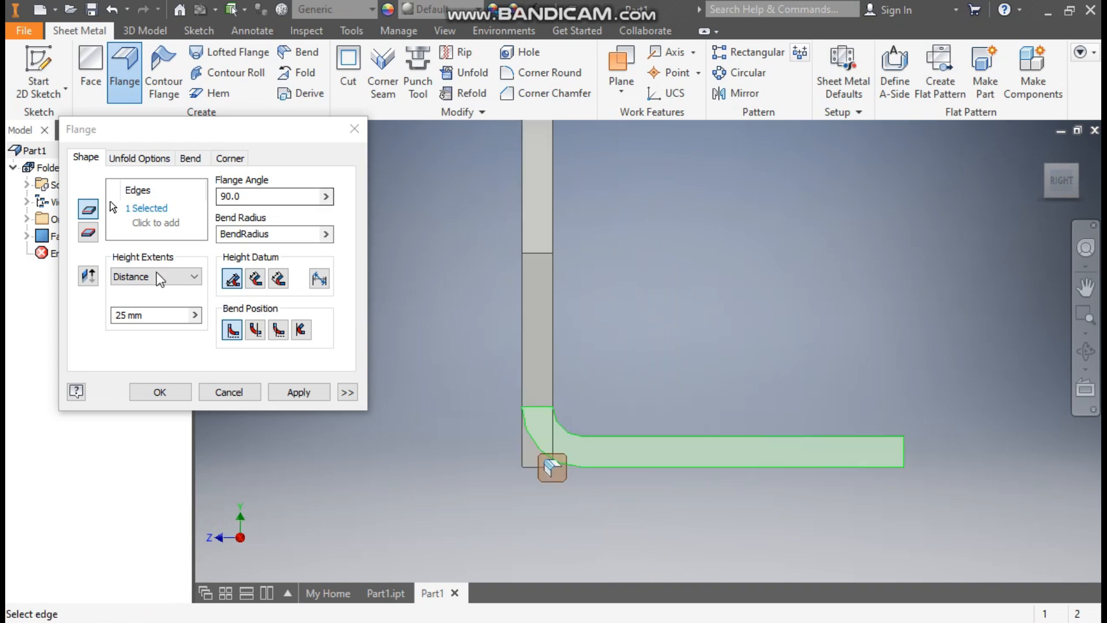
pyautogui.click(148, 315)
pyautogui.write('10')
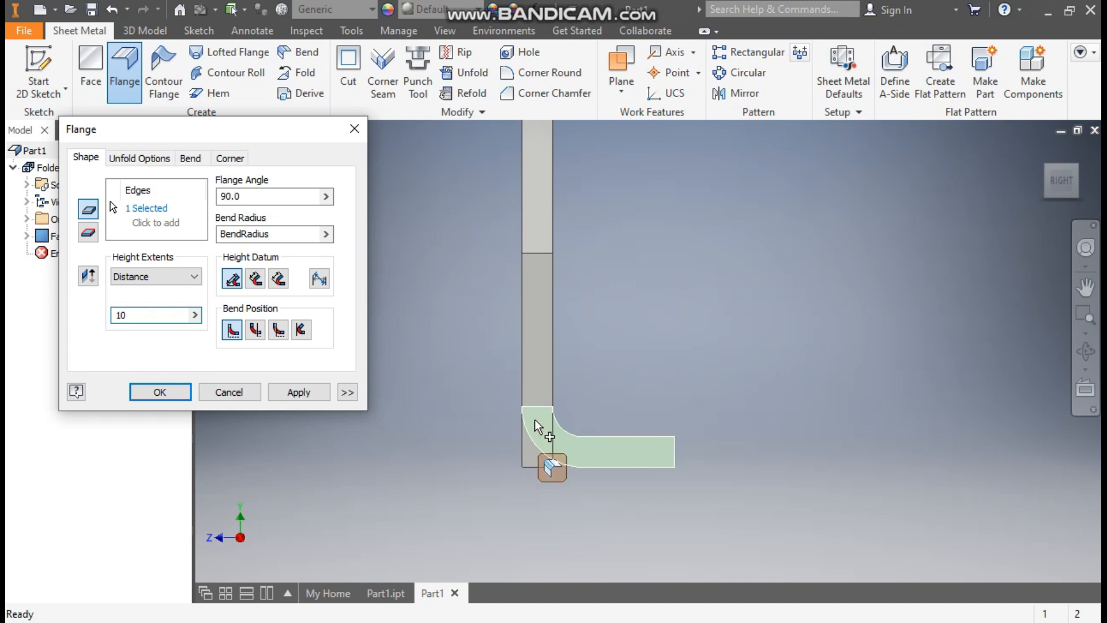
pyautogui.click(255, 280)
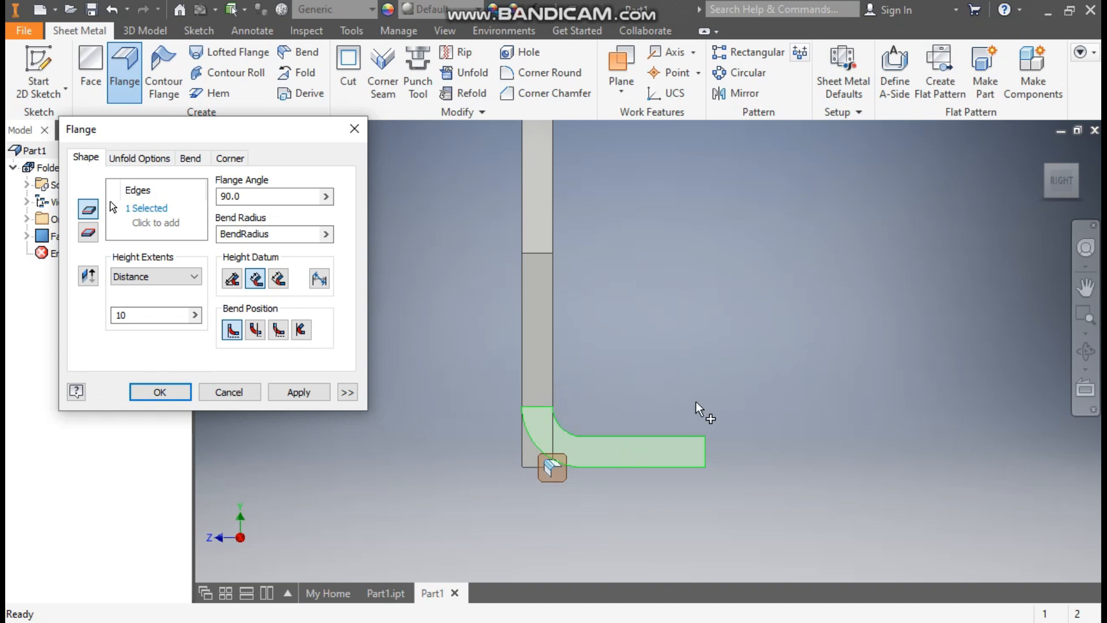
pyautogui.click(299, 392)
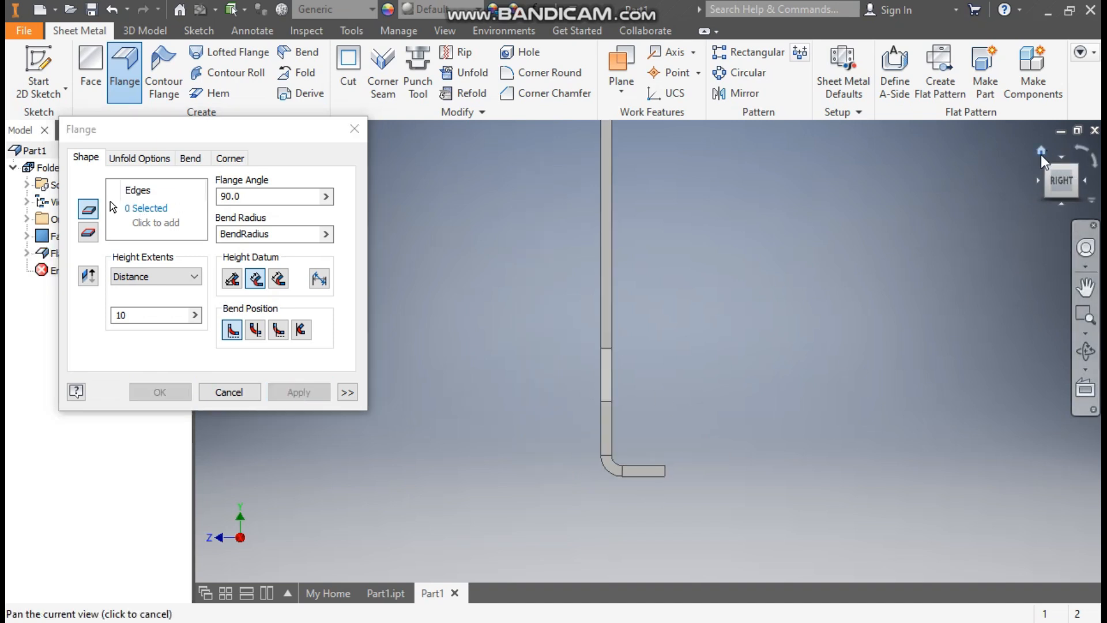
# - Add a matching 10 mm flange along the top edge
pyautogui.click(1040, 153)
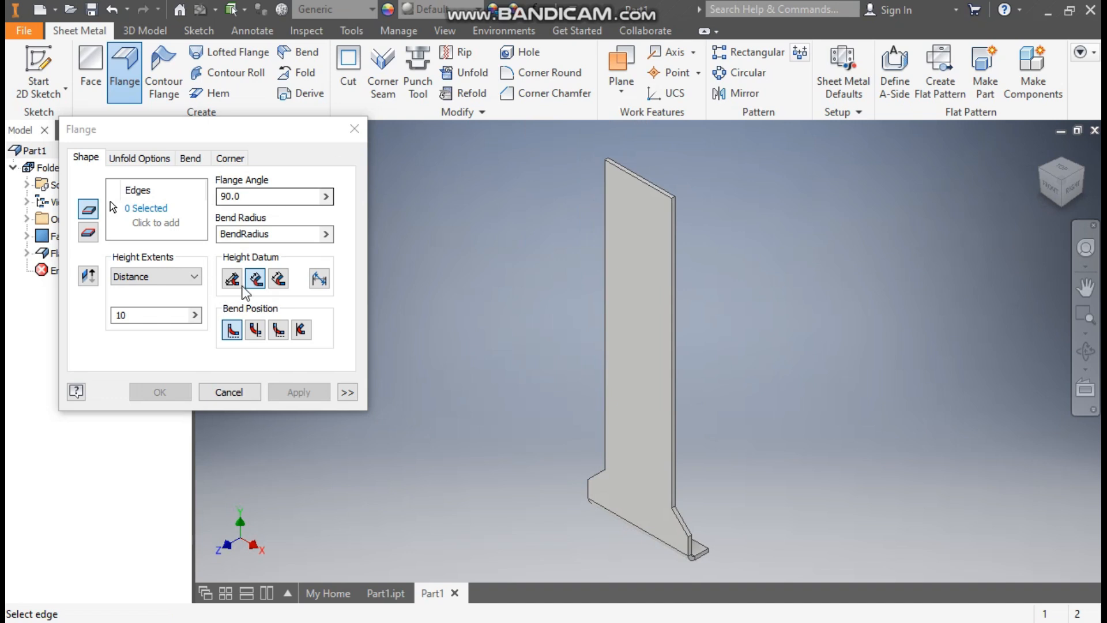
pyautogui.click(643, 185)
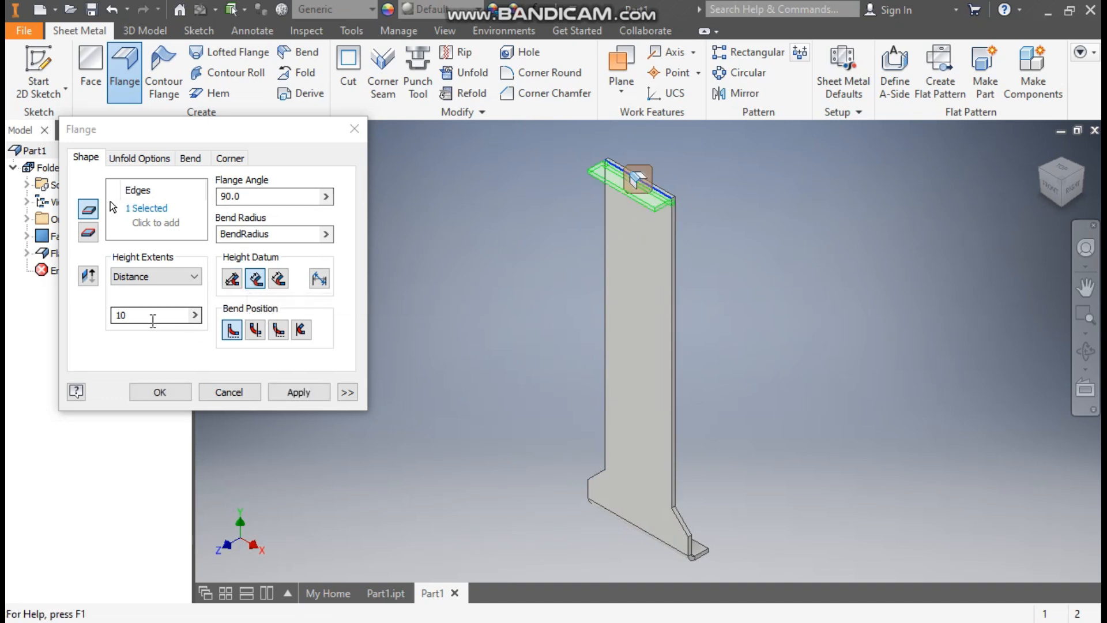
pyautogui.click(161, 391)
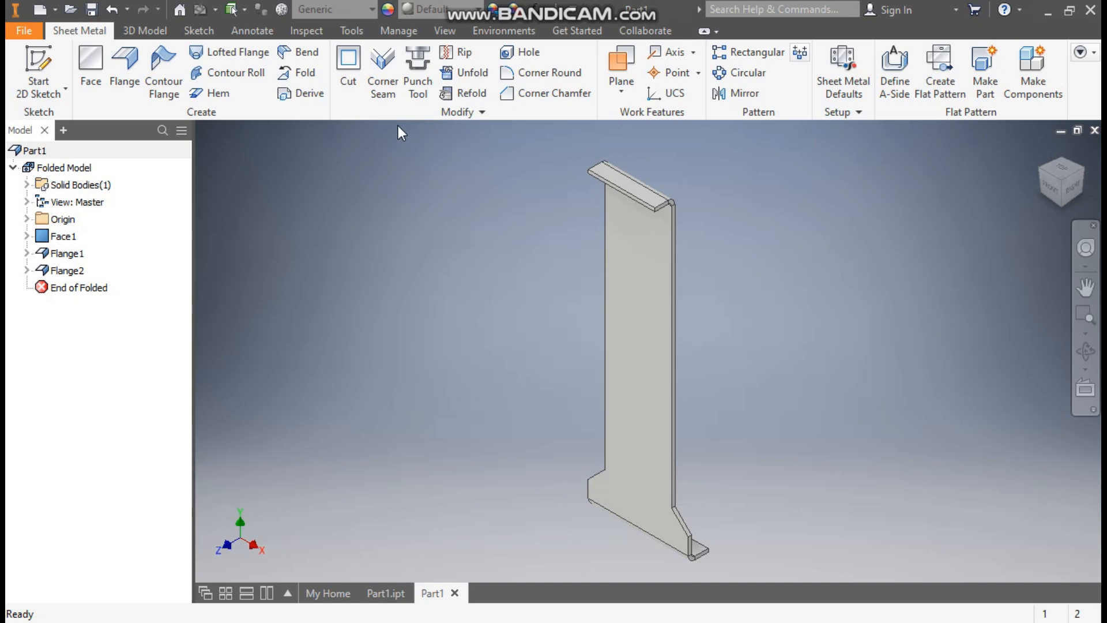
# - Set a 5 mm Corner Round radius and select both top flange corners
pyautogui.click(550, 73)
pyautogui.click(304, 191)
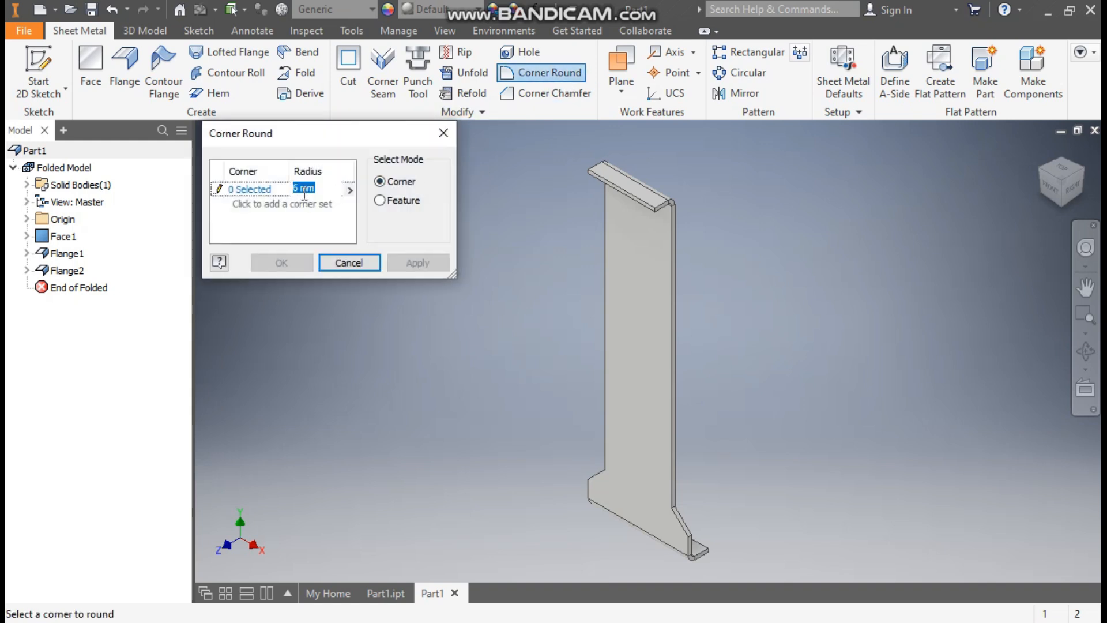
pyautogui.write('5')
pyautogui.click(254, 192)
pyautogui.scroll(-2, 647, 203)
pyautogui.click(665, 214)
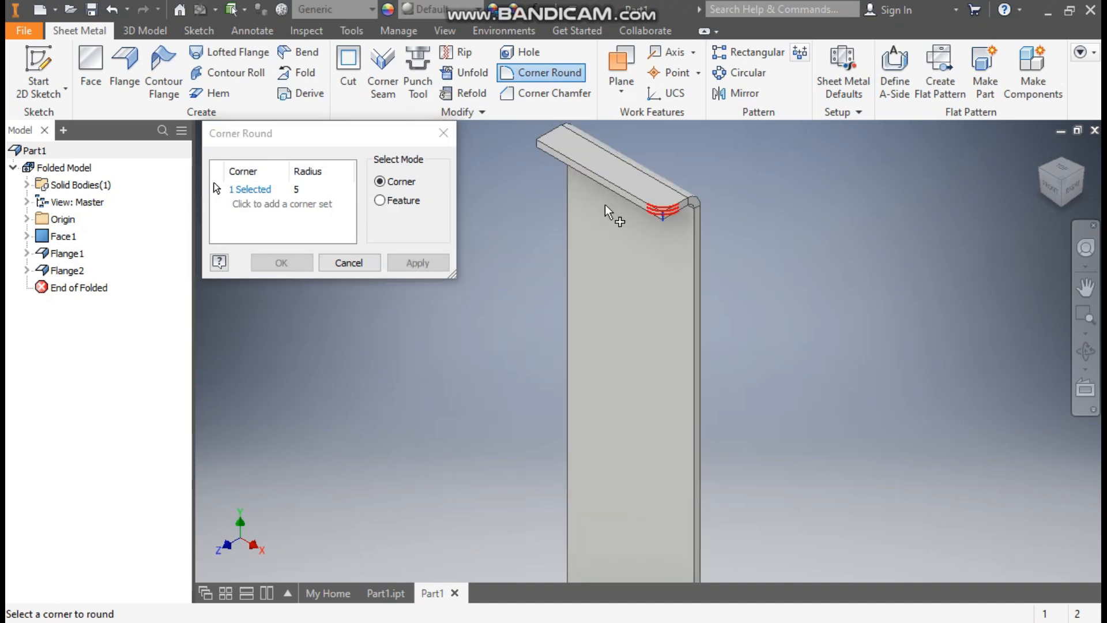
pyautogui.click(538, 146)
pyautogui.scroll(-4, 685, 269)
pyautogui.scroll(4, 769, 369)
pyautogui.scroll(-3, 622, 339)
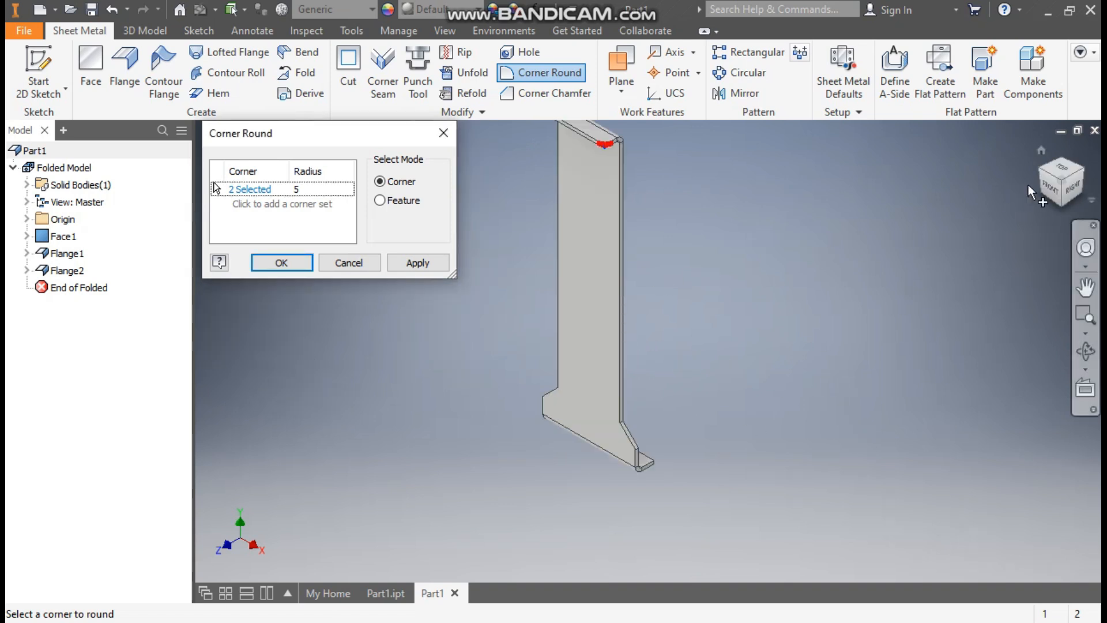
# - Add the bottom flange corner, confirm the 5 mm rounds and return to isometric view
pyautogui.click(1084, 168)
pyautogui.scroll(-5, 659, 414)
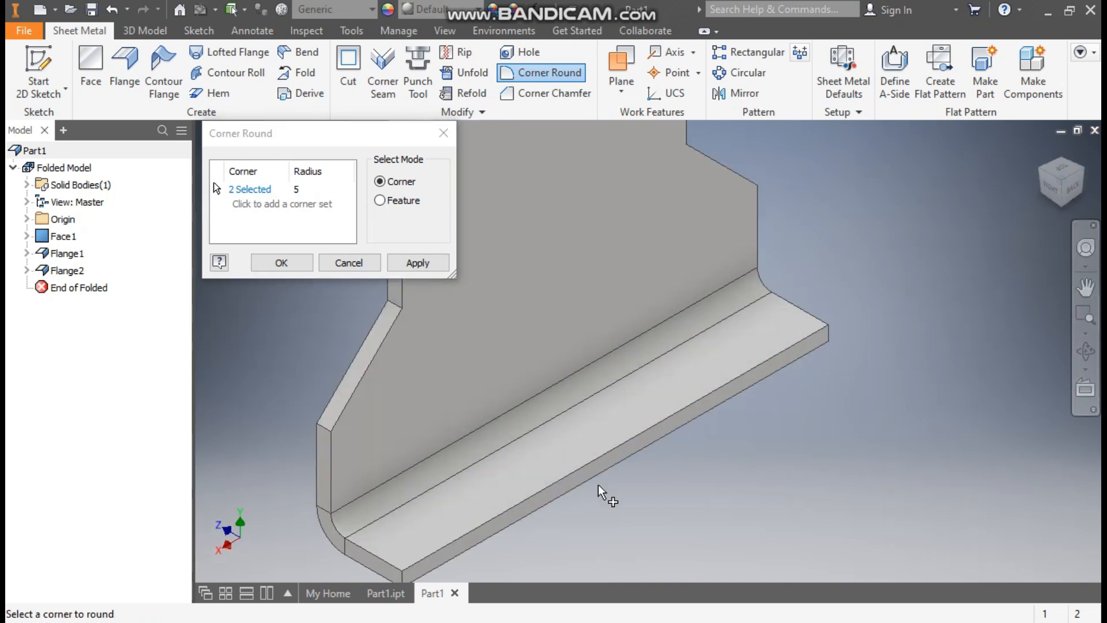
pyautogui.click(402, 575)
pyautogui.click(294, 262)
pyautogui.scroll(6, 562, 257)
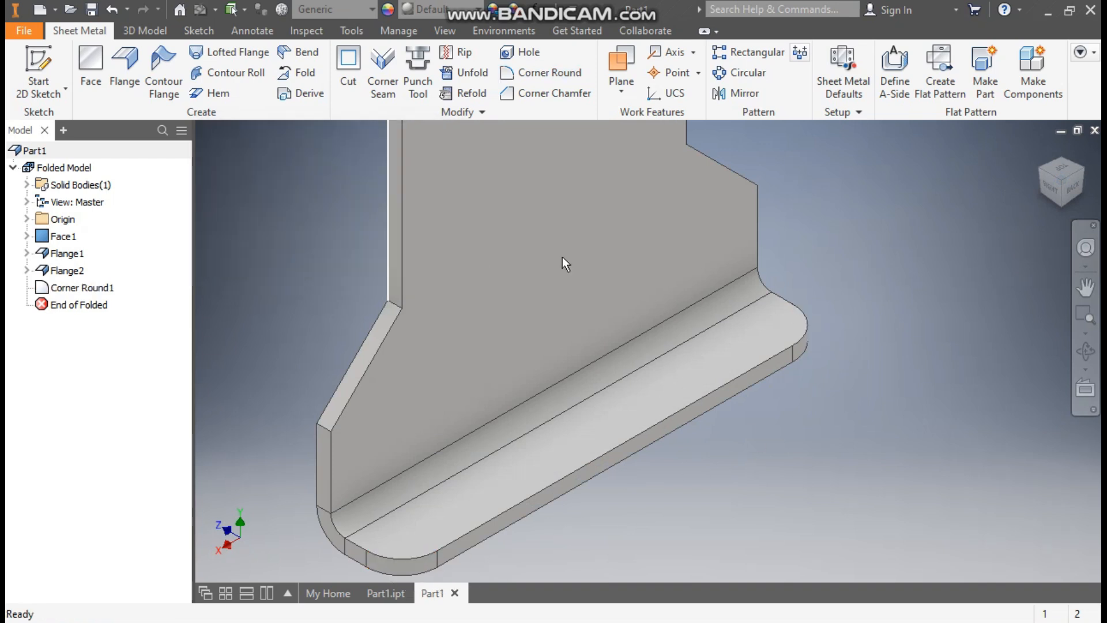
pyautogui.scroll(4, 791, 340)
pyautogui.moveTo(778, 316); pyautogui.dragTo(739, 390, button='middle')
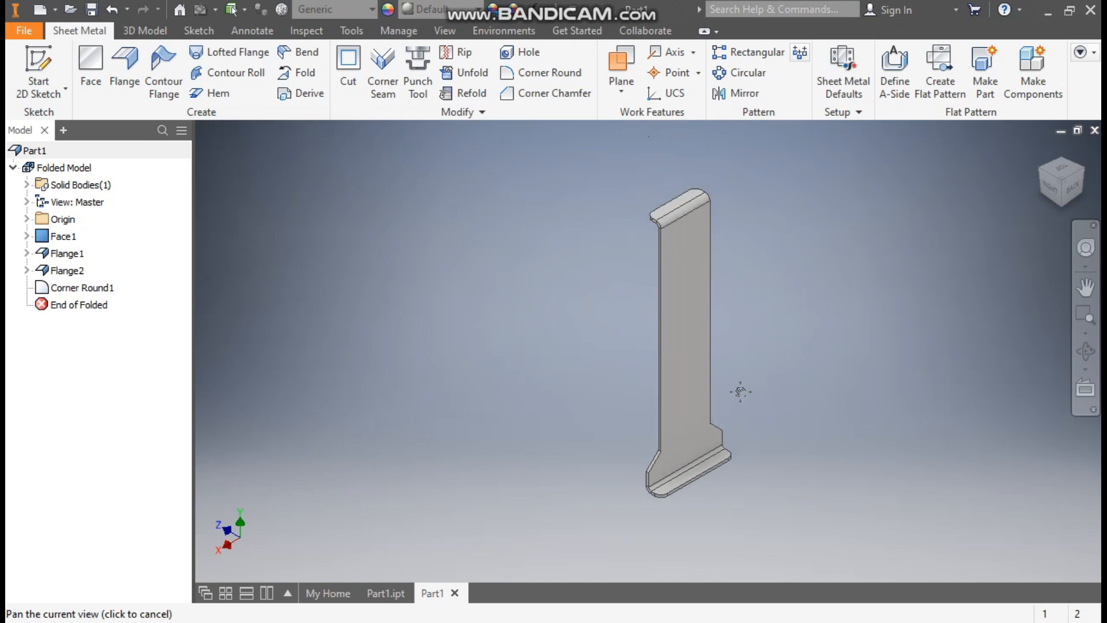
pyautogui.click(1039, 169)
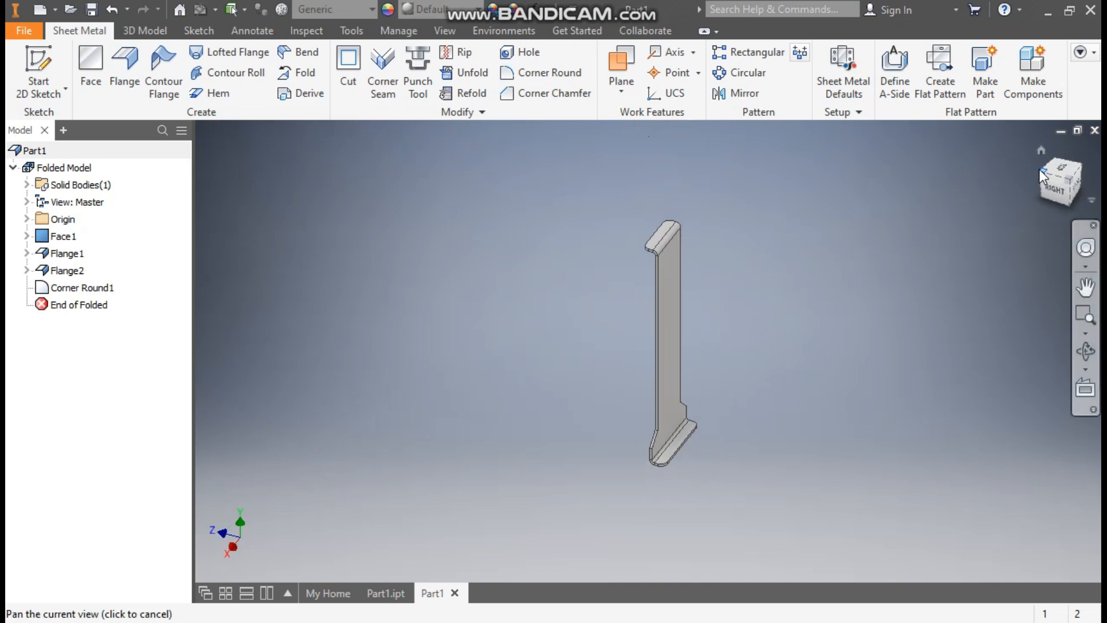
pyautogui.scroll(-5, 663, 344)
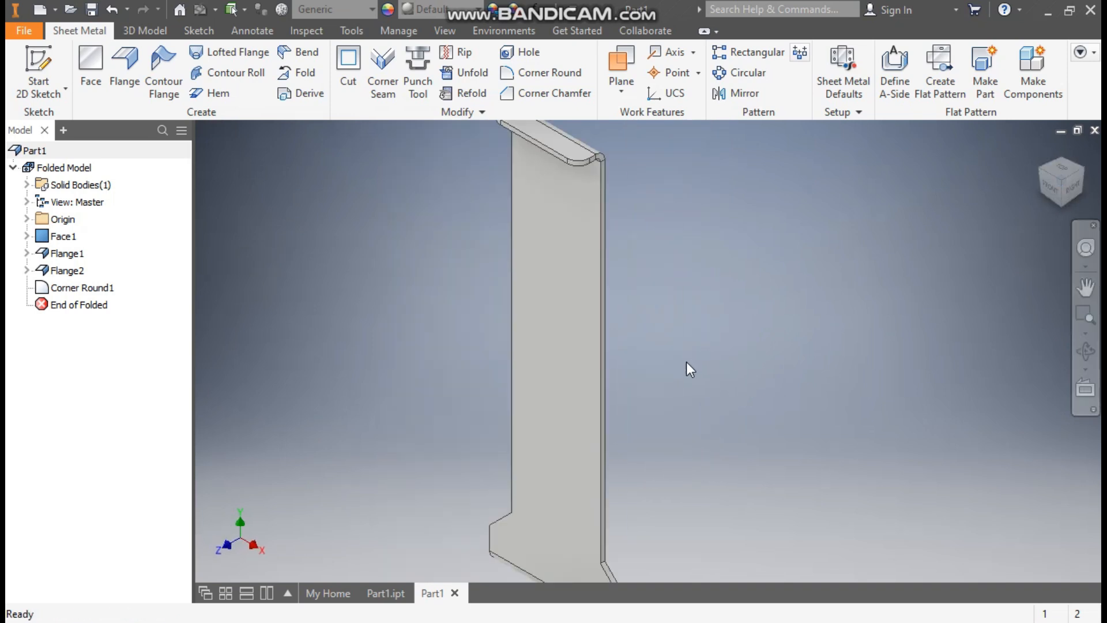
# - Start a sketch on the panel's front face and draw a two-point rectangle in the arm
pyautogui.click(557, 334)
pyautogui.click(678, 319)
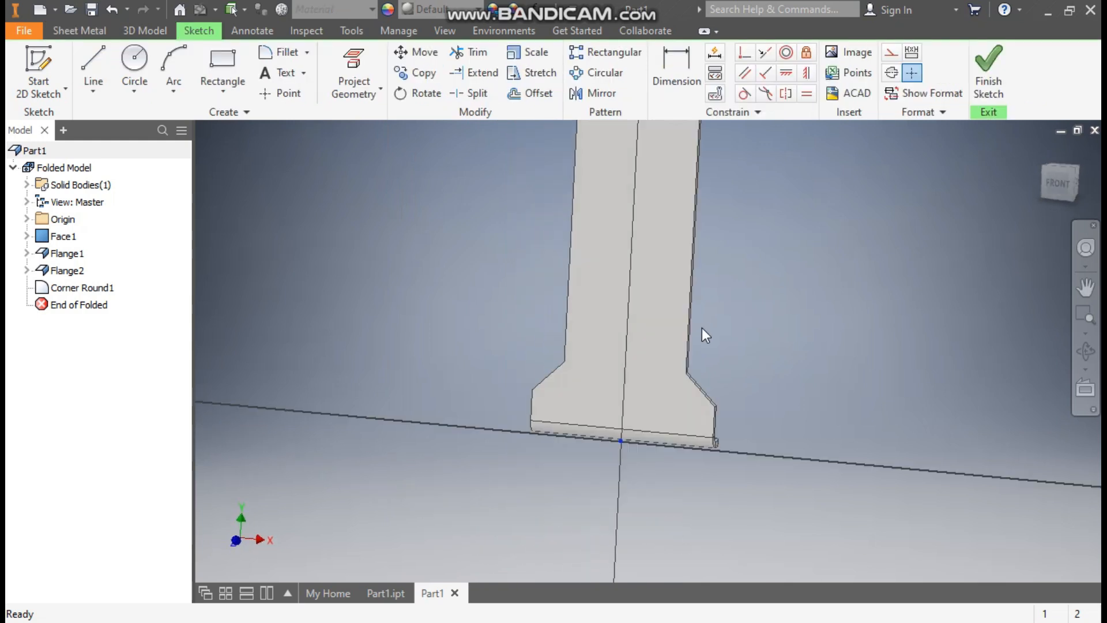
pyautogui.scroll(3, 809, 210)
pyautogui.moveTo(809, 210)
pyautogui.mouseDown(button='middle')
pyautogui.moveTo(734, 412)
pyautogui.moveTo(749, 429)
pyautogui.moveTo(740, 439)
pyautogui.mouseUp(button='middle')
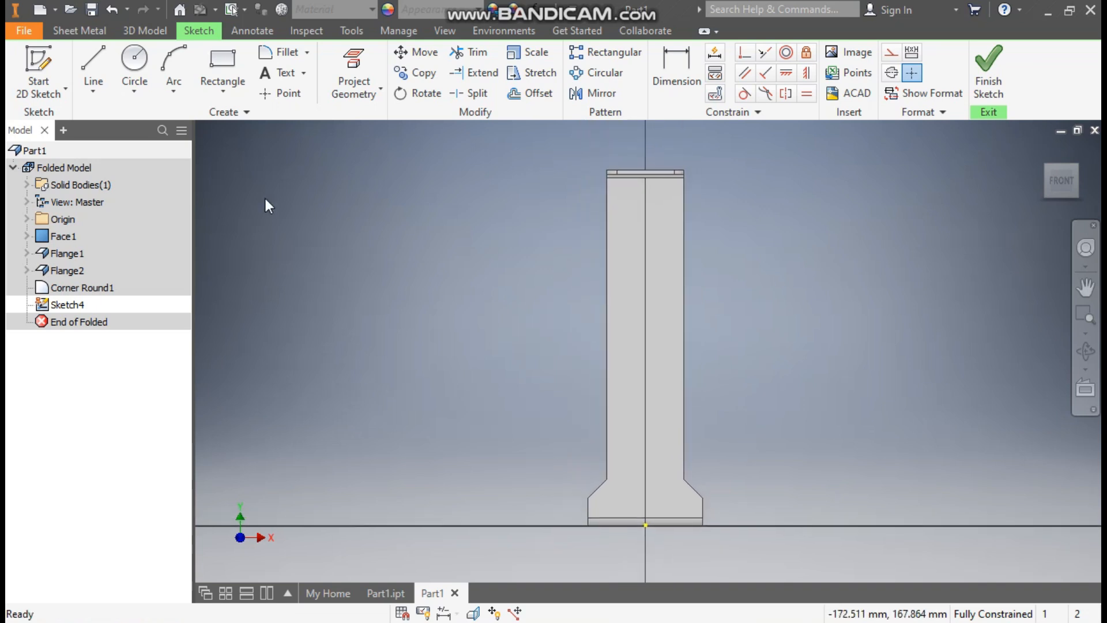
pyautogui.click(223, 86)
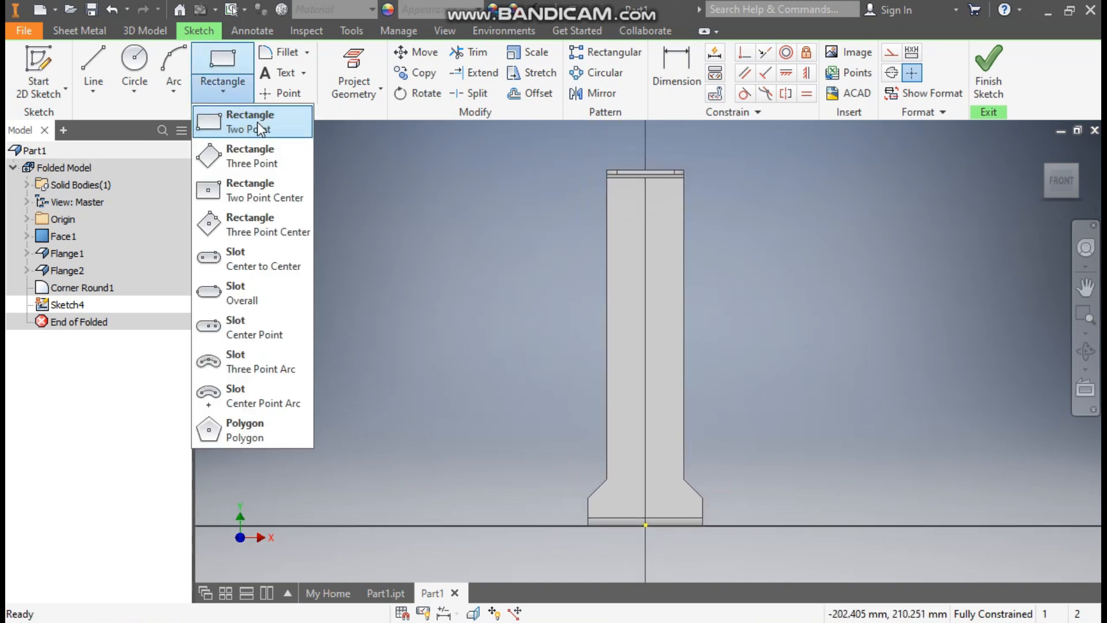
pyautogui.click(257, 122)
pyautogui.click(619, 217)
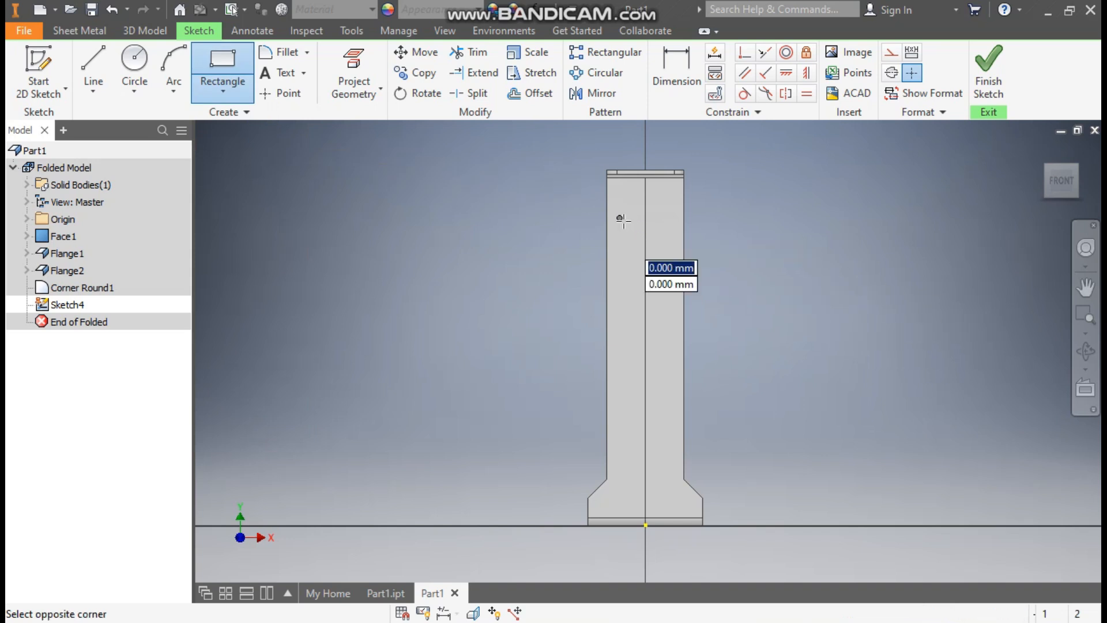
pyautogui.click(670, 456)
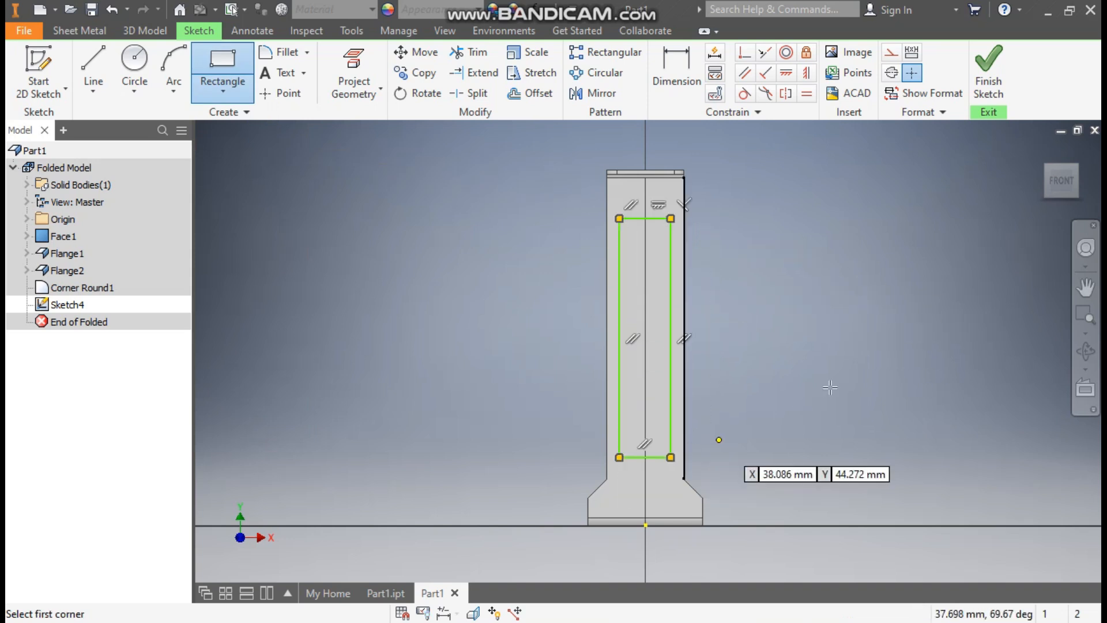
# - Dimension the rectangle 135 mm tall and 42 mm above the base
pyautogui.click(686, 68)
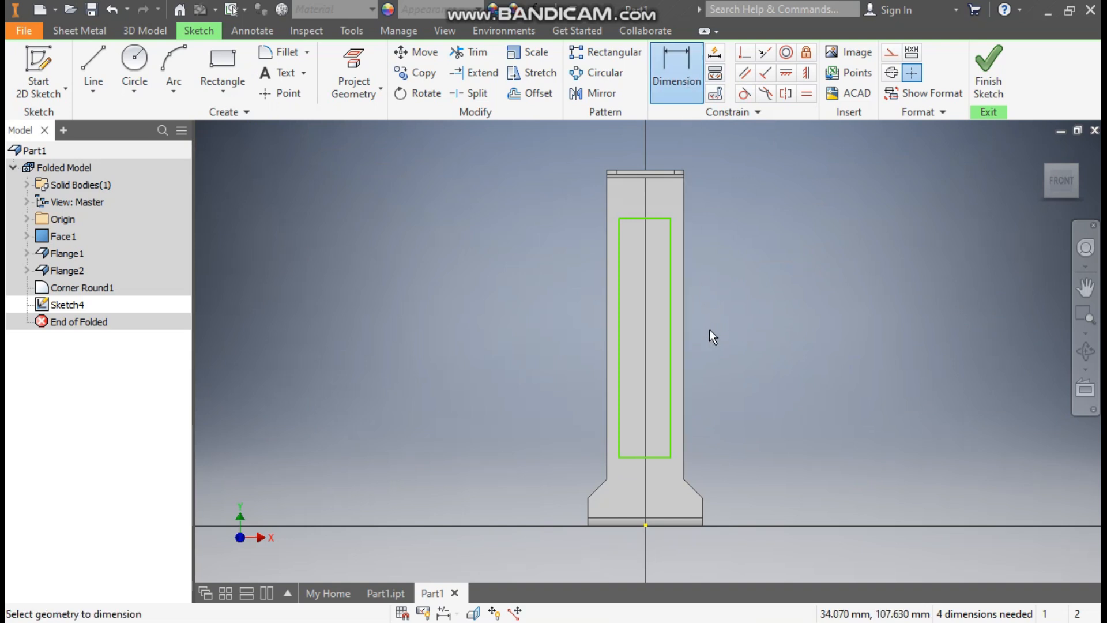
pyautogui.click(621, 345)
pyautogui.click(545, 351)
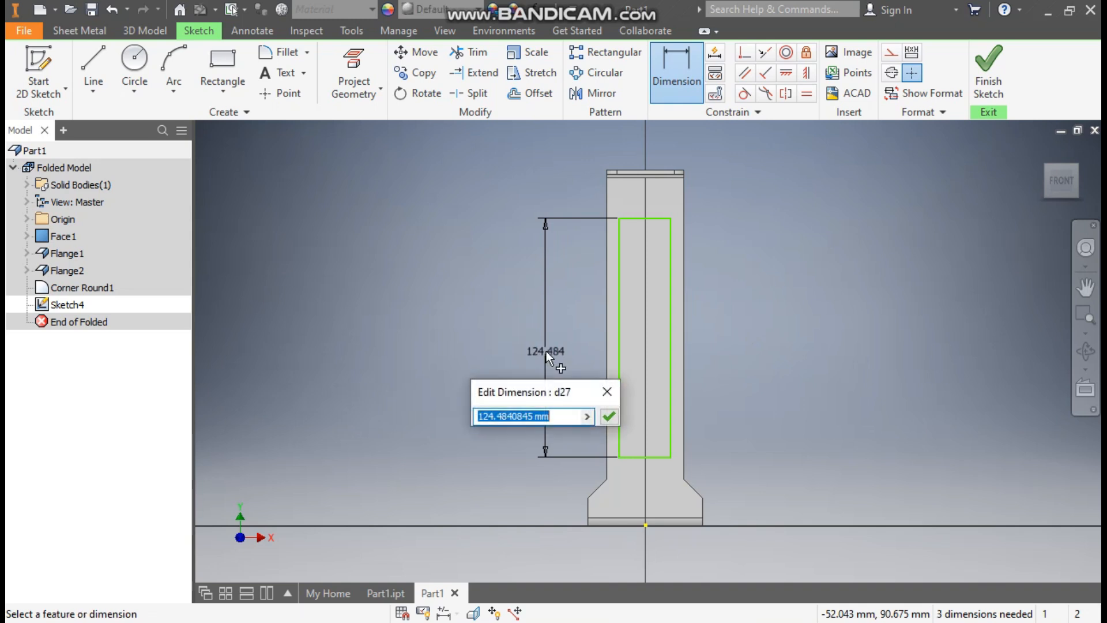
pyautogui.write('135')
pyautogui.press('Return')
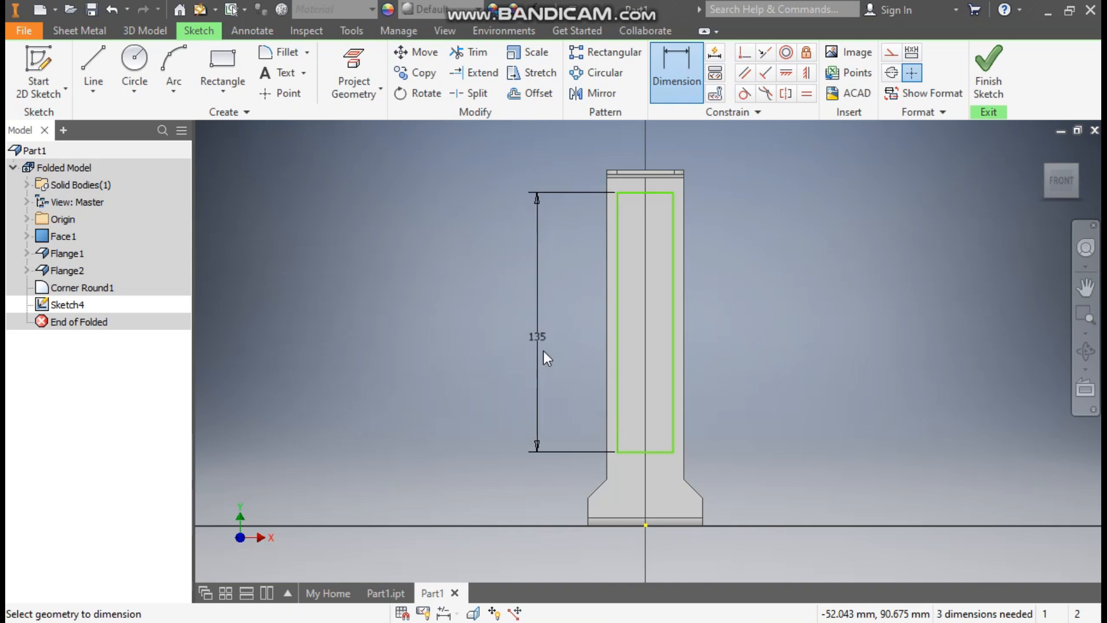
pyautogui.click(669, 452)
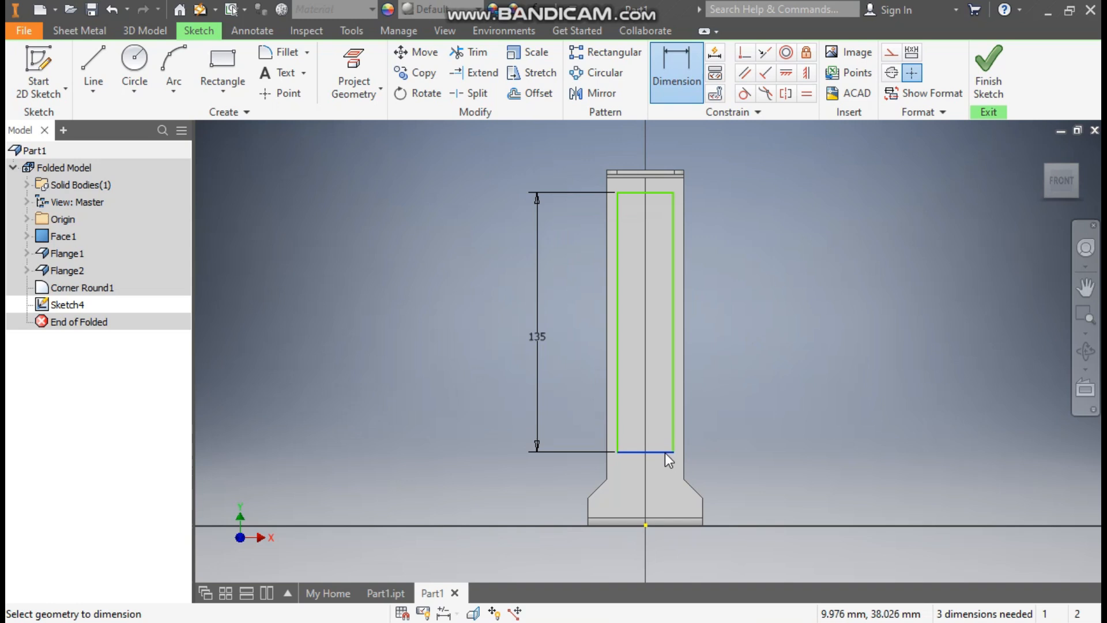
pyautogui.click(668, 525)
pyautogui.click(776, 501)
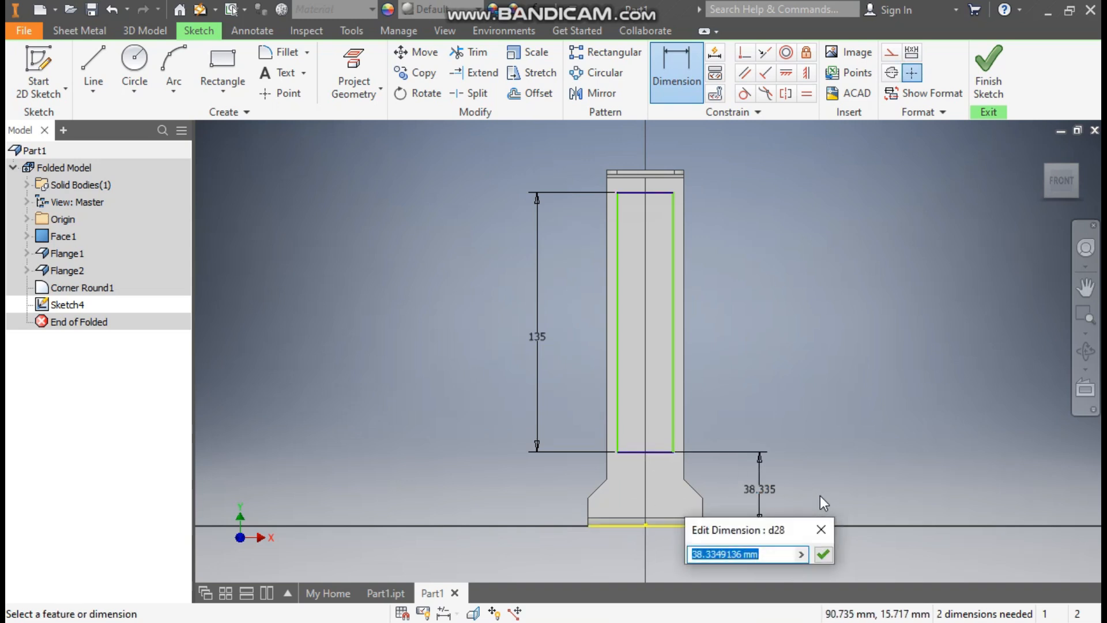
pyautogui.write('42')
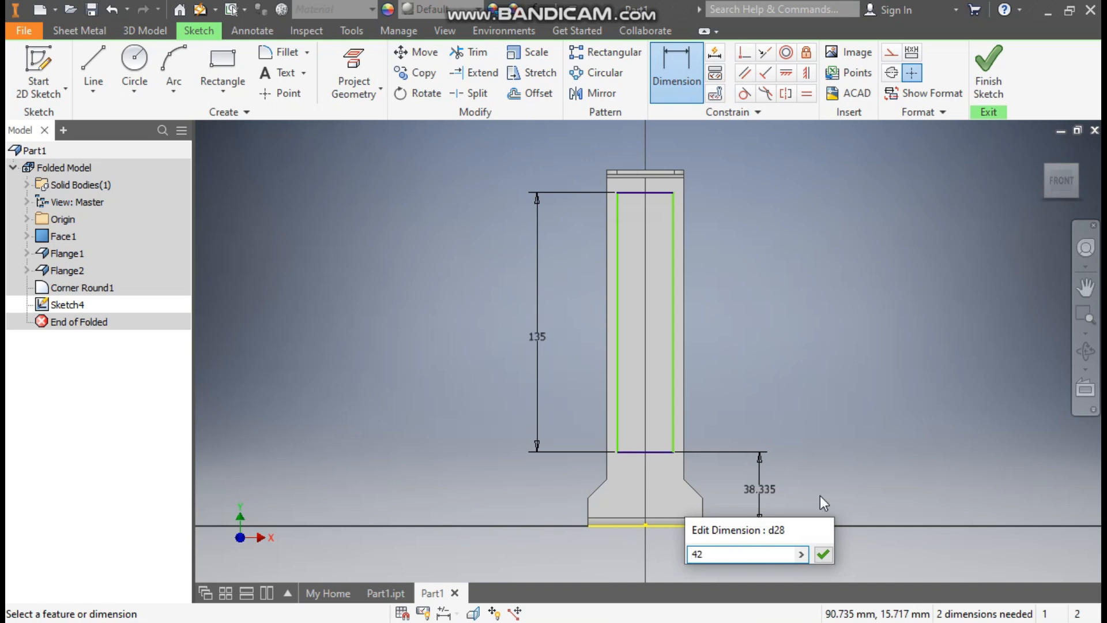
pyautogui.press('Return')
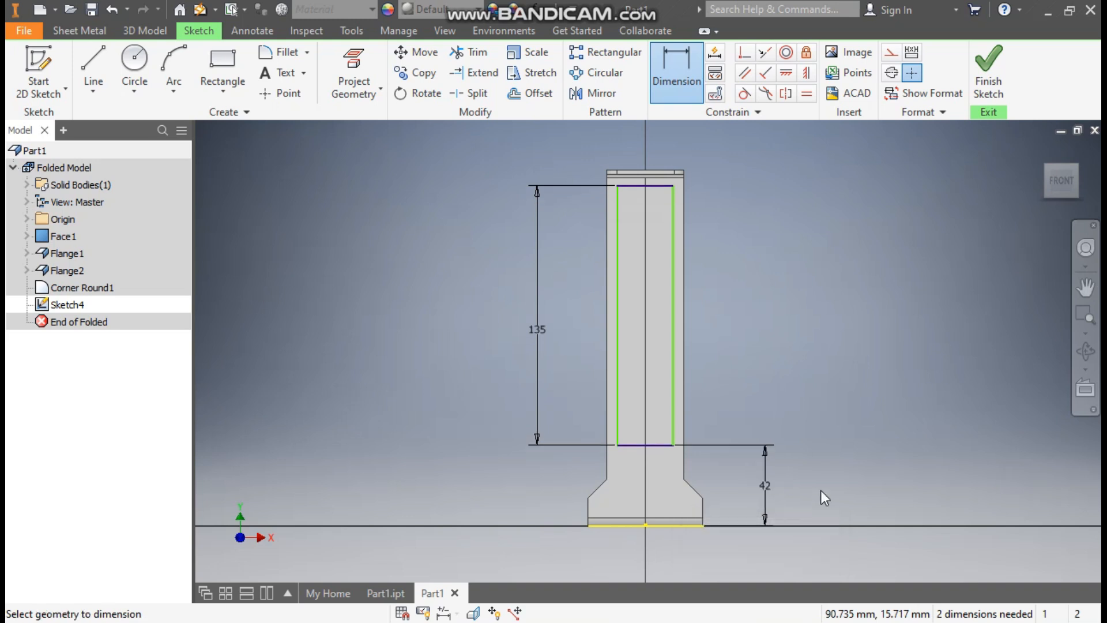
# - Set the rectangle 11 mm in from both the right and left part edges
pyautogui.click(674, 281)
pyautogui.click(684, 279)
pyautogui.click(709, 285)
pyautogui.write('11')
pyautogui.press('Return')
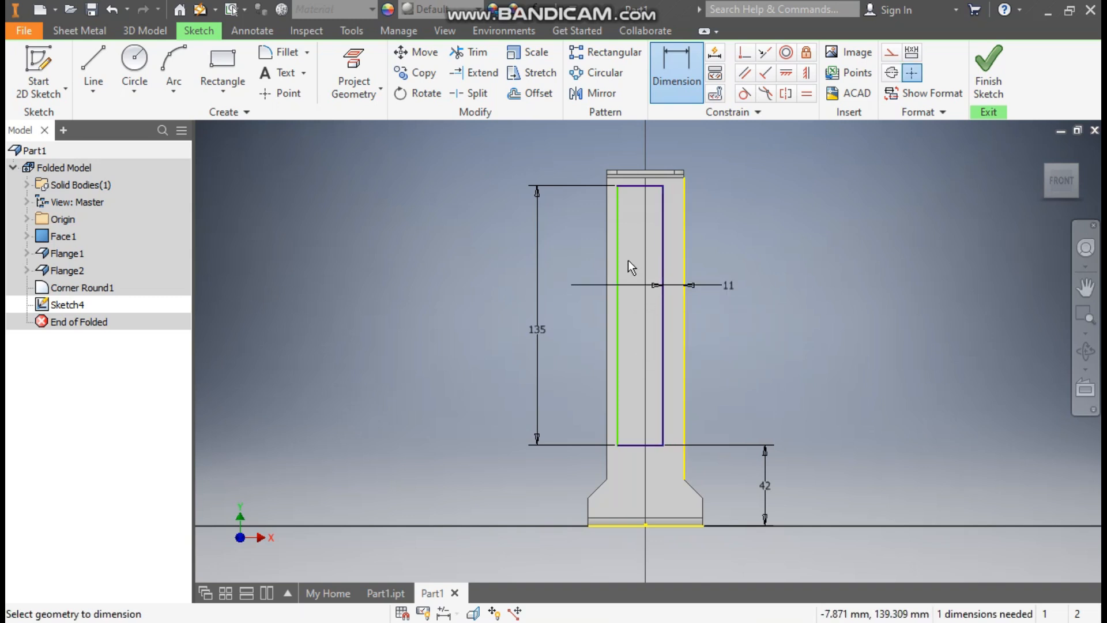
pyautogui.click(617, 273)
pyautogui.click(607, 283)
pyautogui.click(578, 275)
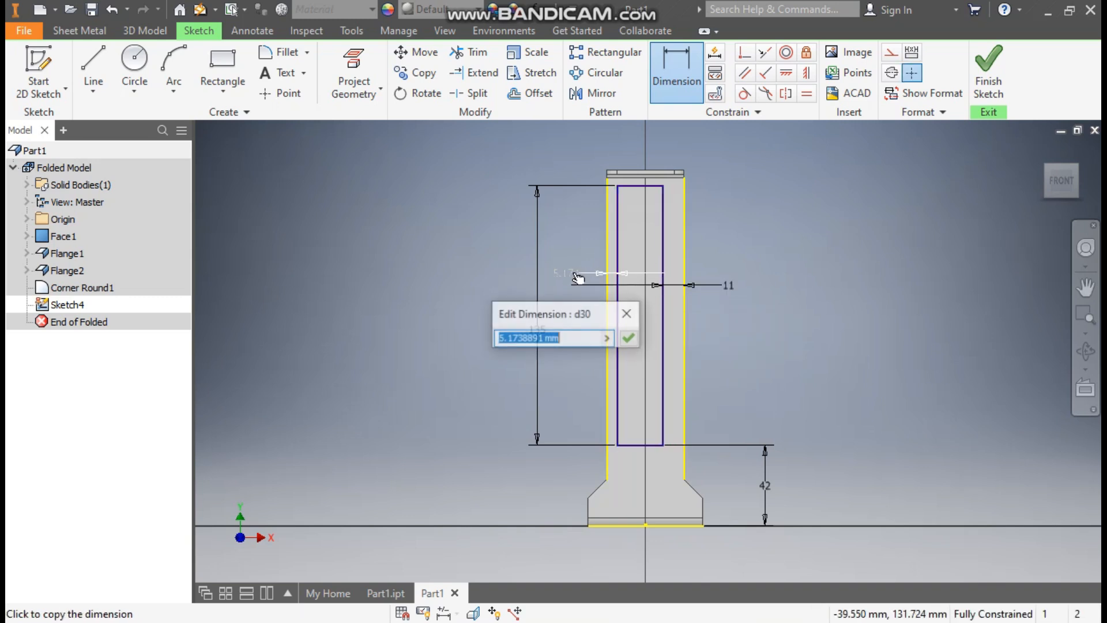
pyautogui.write('11')
pyautogui.press('Return')
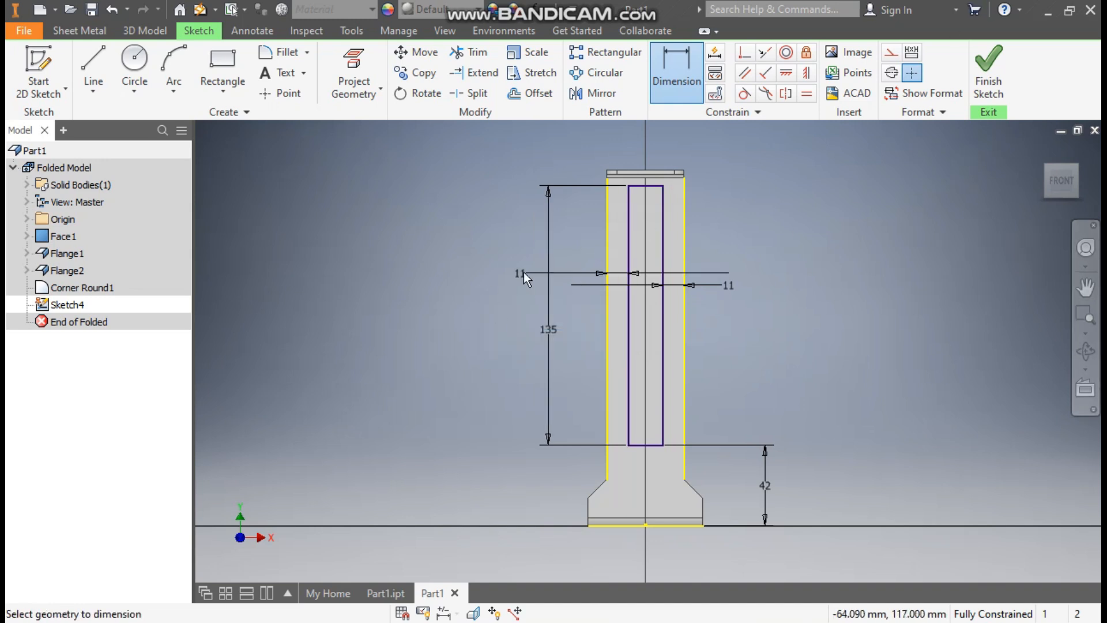
# - Draw a 10 mm circle on the centreline near the base
pyautogui.click(134, 60)
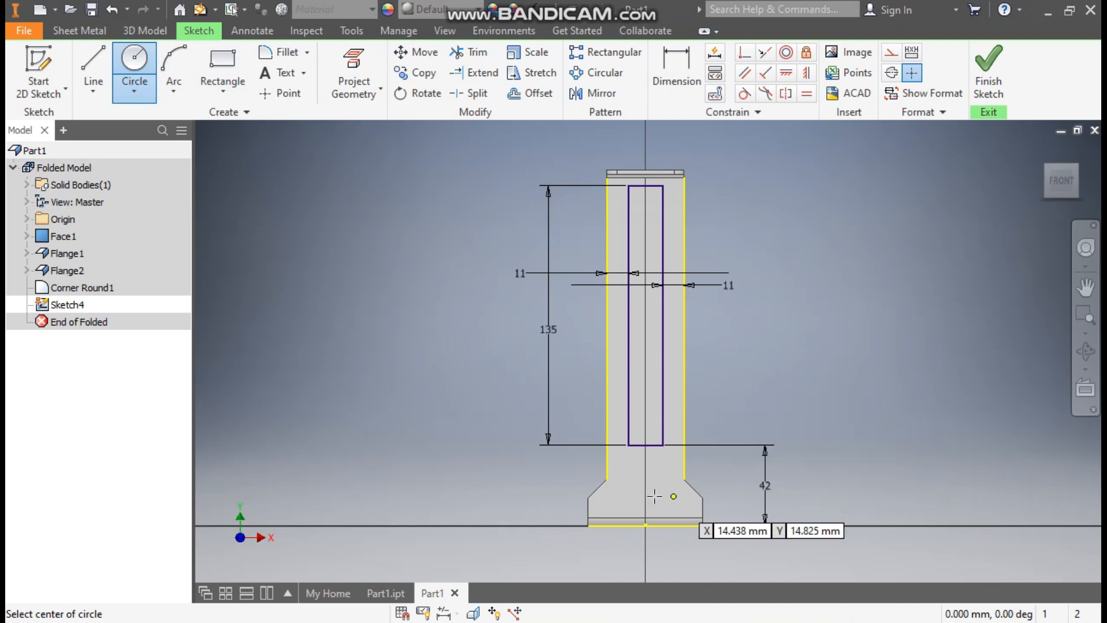
pyautogui.scroll(3, 654, 496)
pyautogui.click(648, 471)
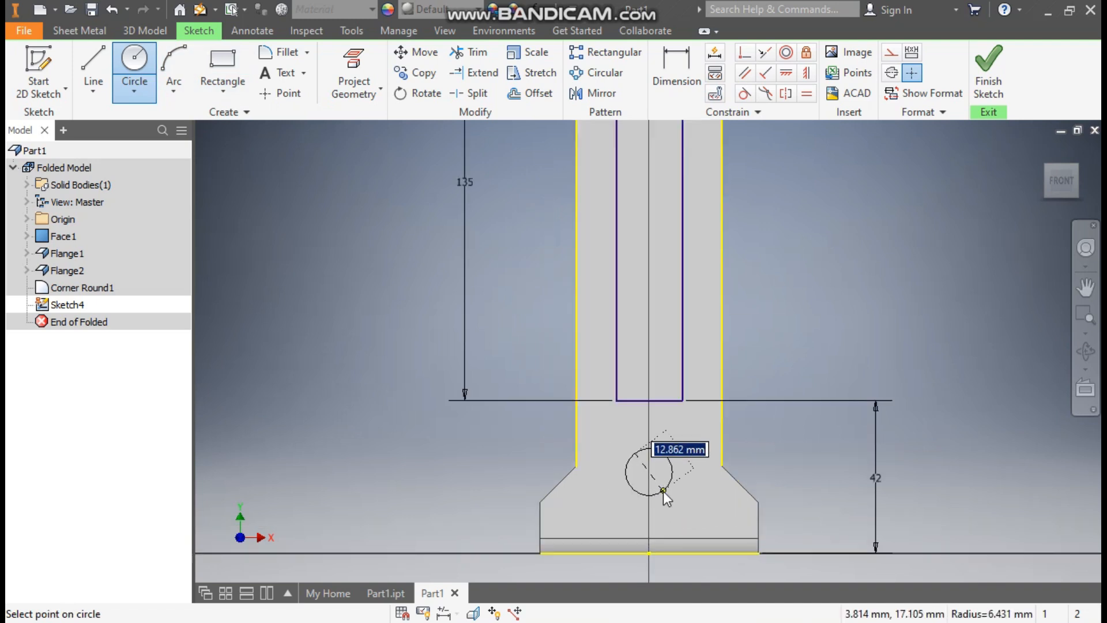
pyautogui.write('10')
pyautogui.press('Return')
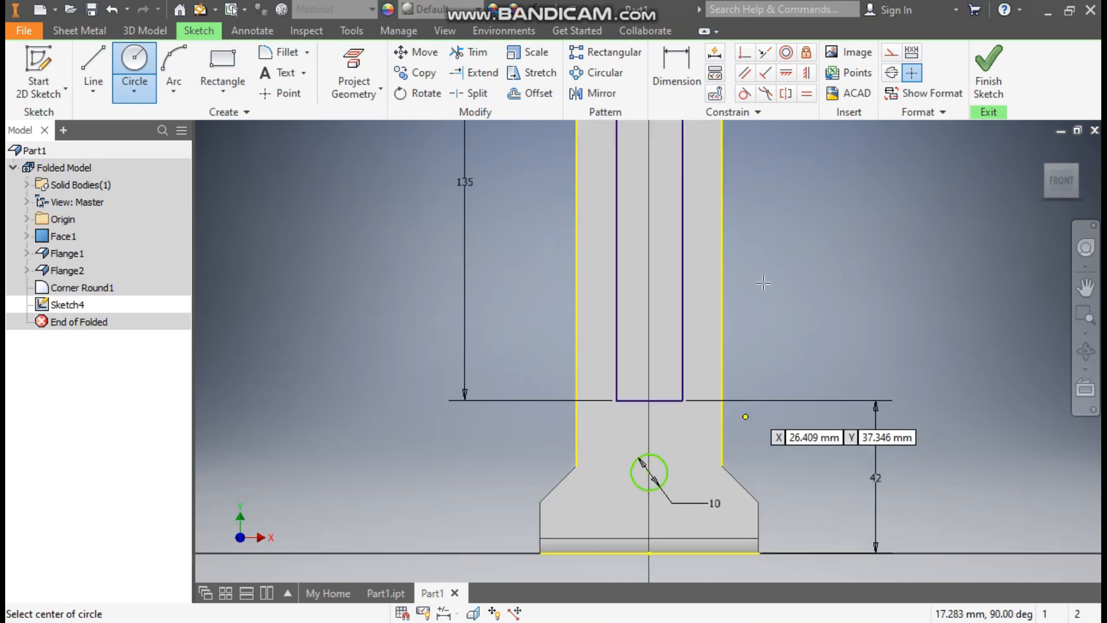
# - Place the circle centre 23 mm above the base, vertically aligned with the base midpoint
pyautogui.click(674, 78)
pyautogui.click(687, 554)
pyautogui.click(649, 472)
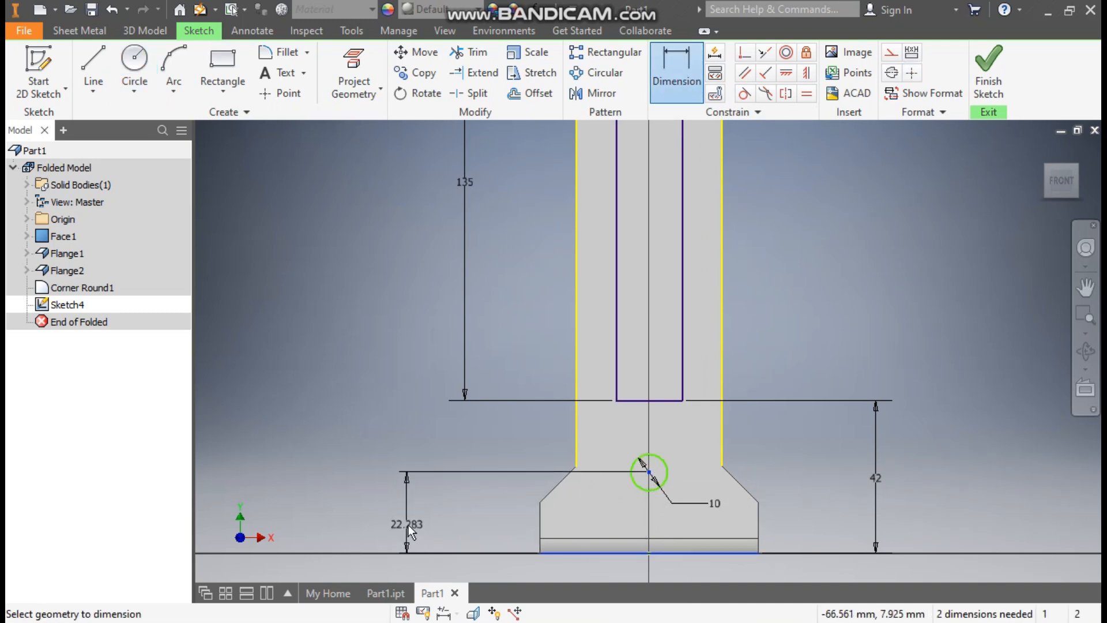
pyautogui.click(420, 523)
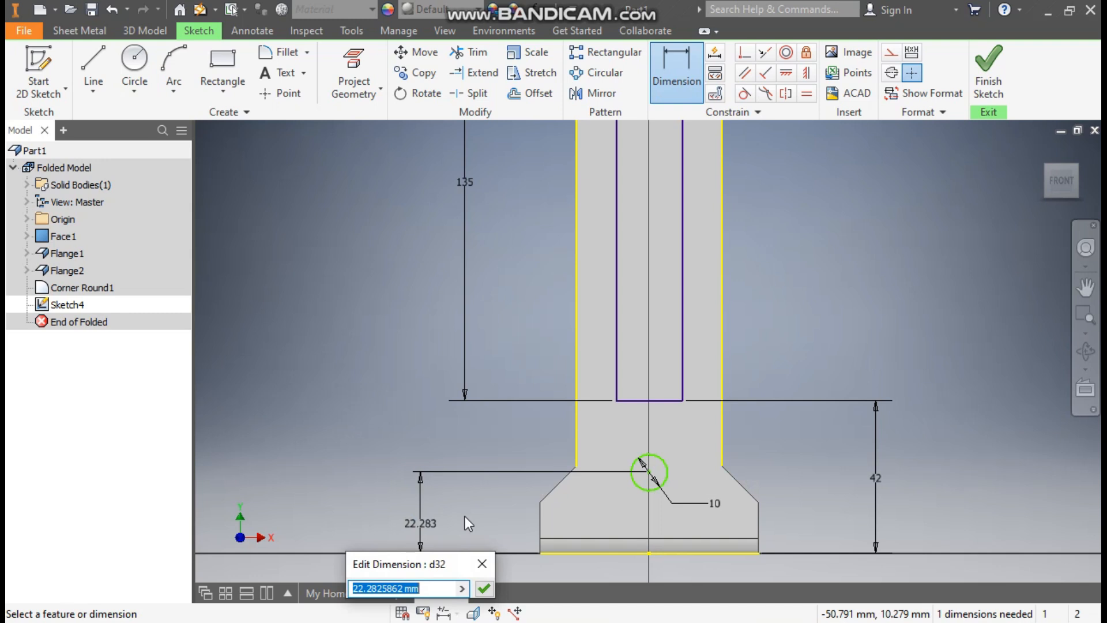
pyautogui.write('23')
pyautogui.press('Return')
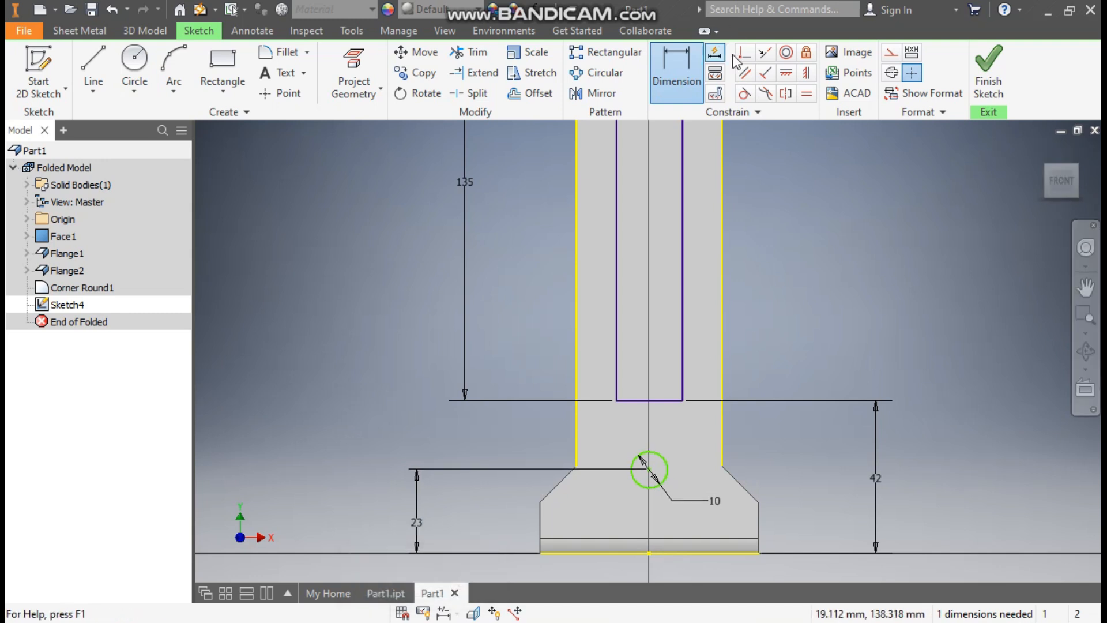
pyautogui.click(806, 73)
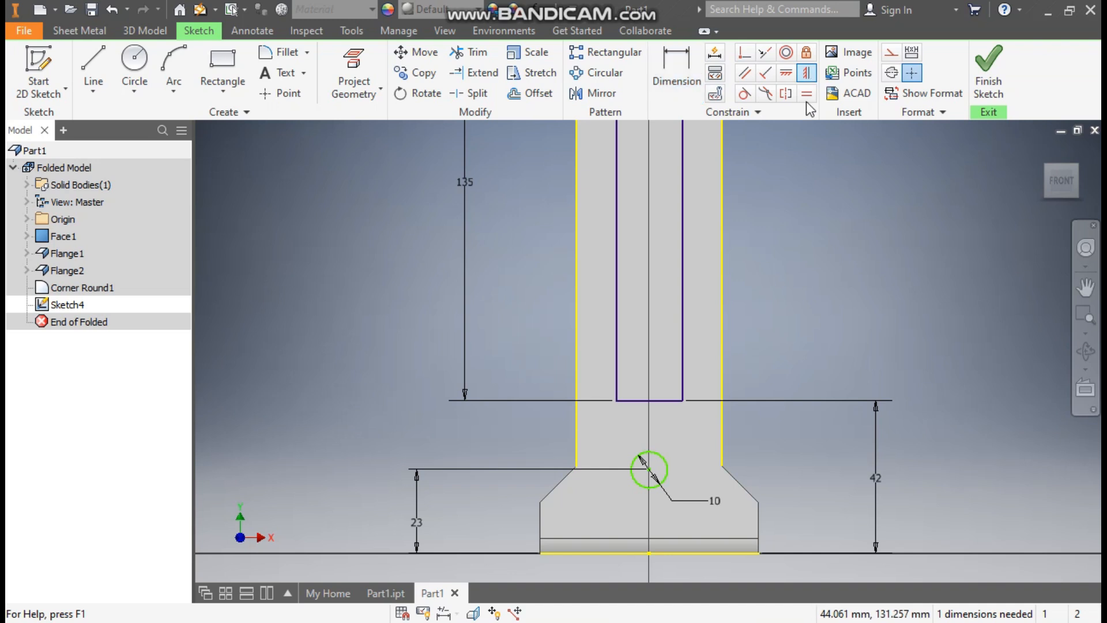
pyautogui.click(650, 469)
pyautogui.click(654, 553)
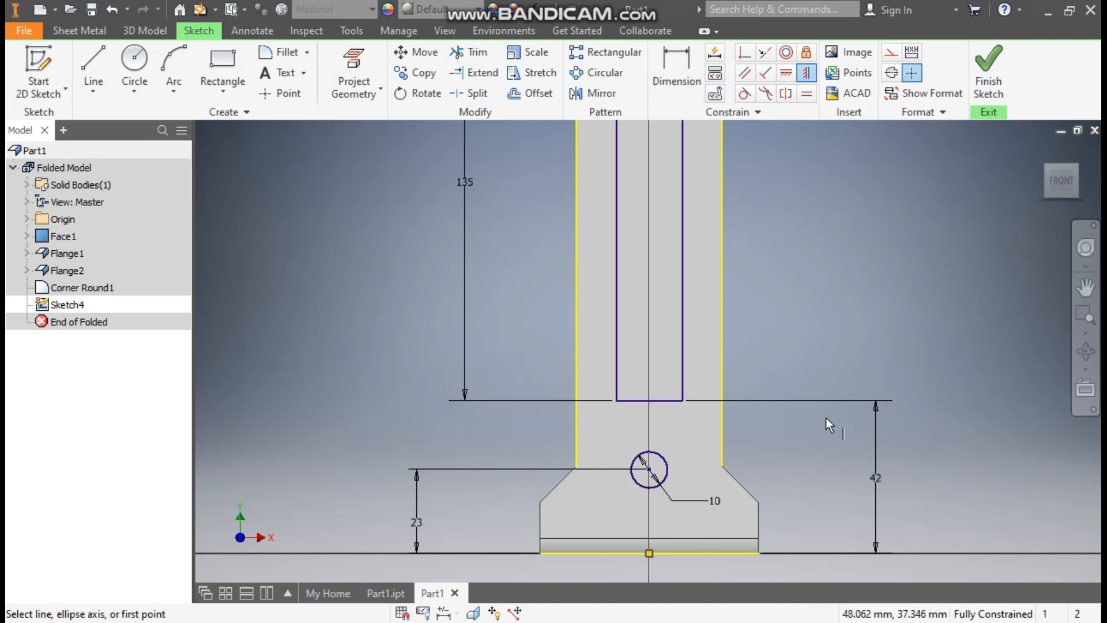
# - Draw four circles: two low beside the base and two higher up beside the slot
pyautogui.click(145, 64)
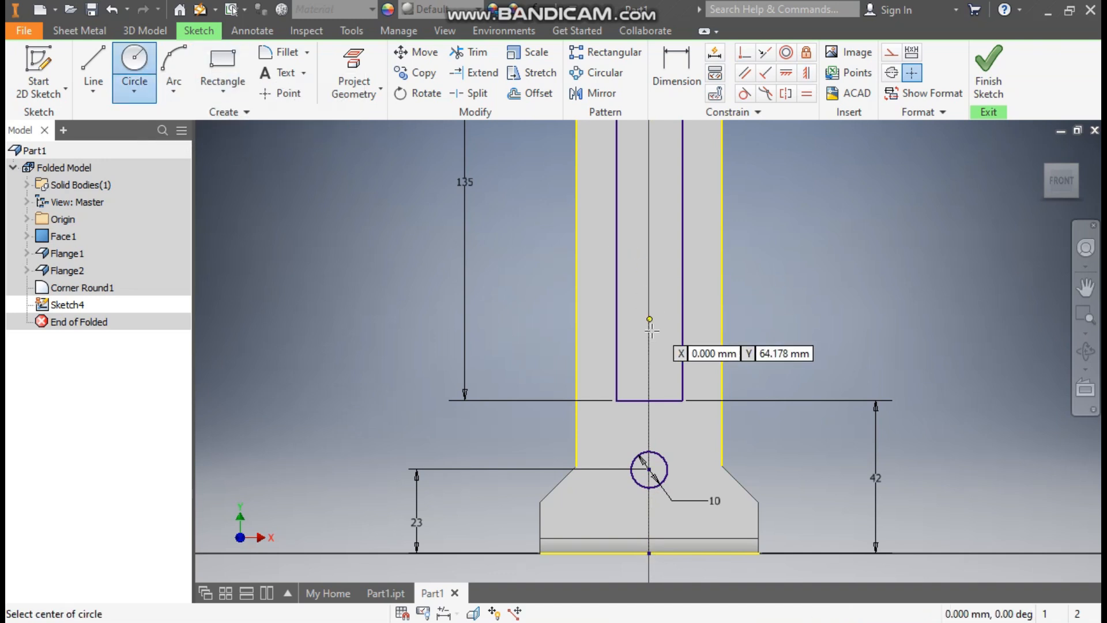
pyautogui.click(722, 508)
pyautogui.click(733, 517)
pyautogui.click(572, 508)
pyautogui.click(581, 518)
pyautogui.click(698, 361)
pyautogui.click(703, 372)
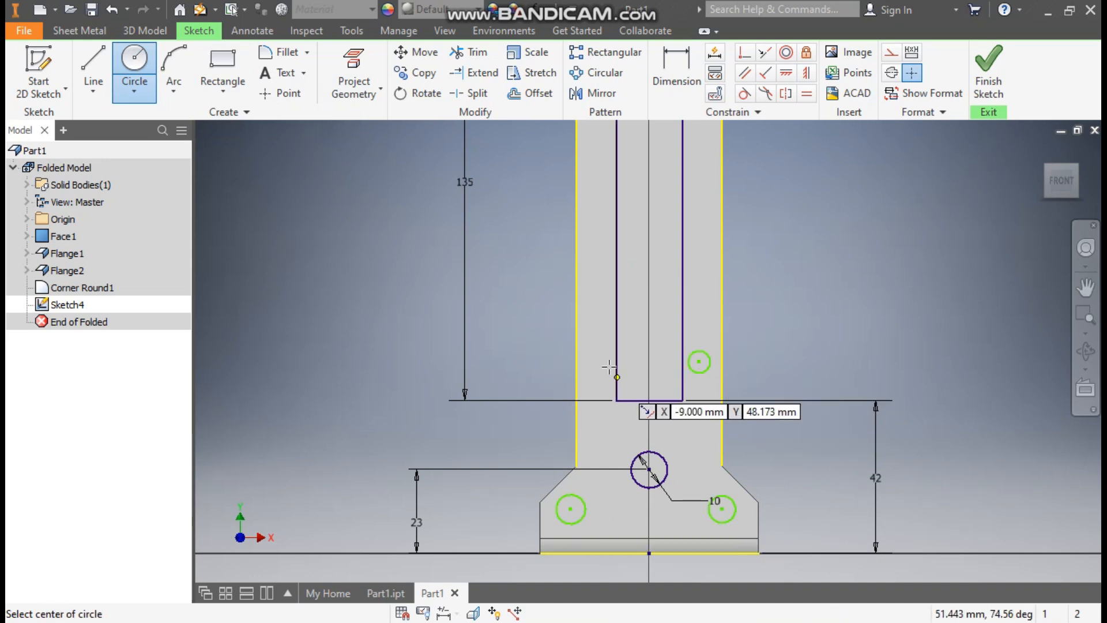
pyautogui.click(593, 362)
pyautogui.click(593, 376)
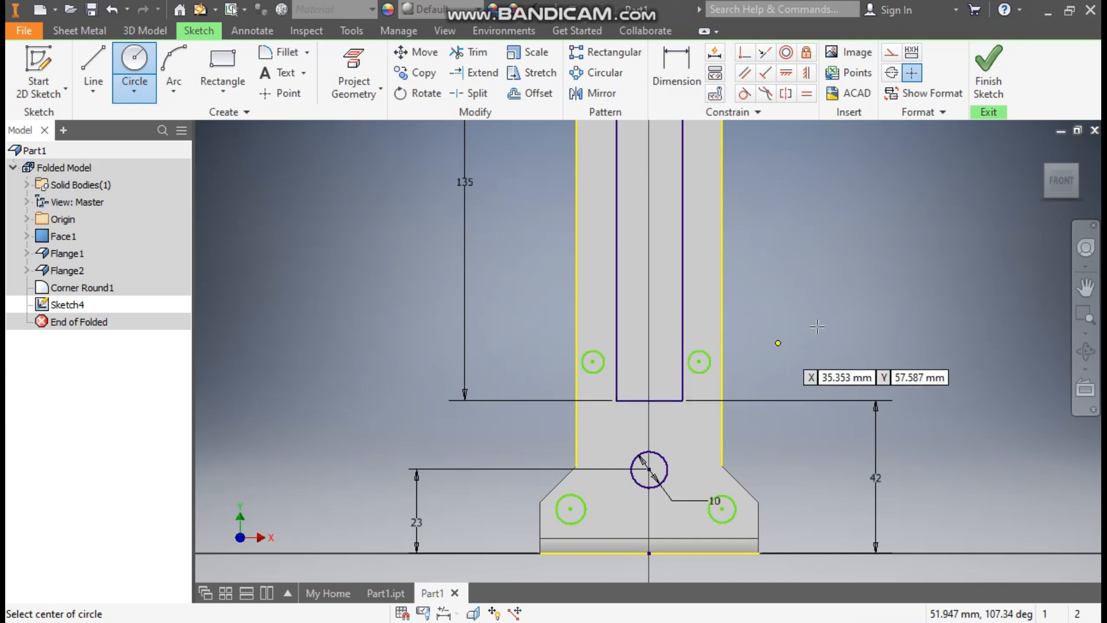
# - Apply Equal constraints so all four new circles share the same size
pyautogui.click(807, 95)
pyautogui.click(700, 370)
pyautogui.click(732, 503)
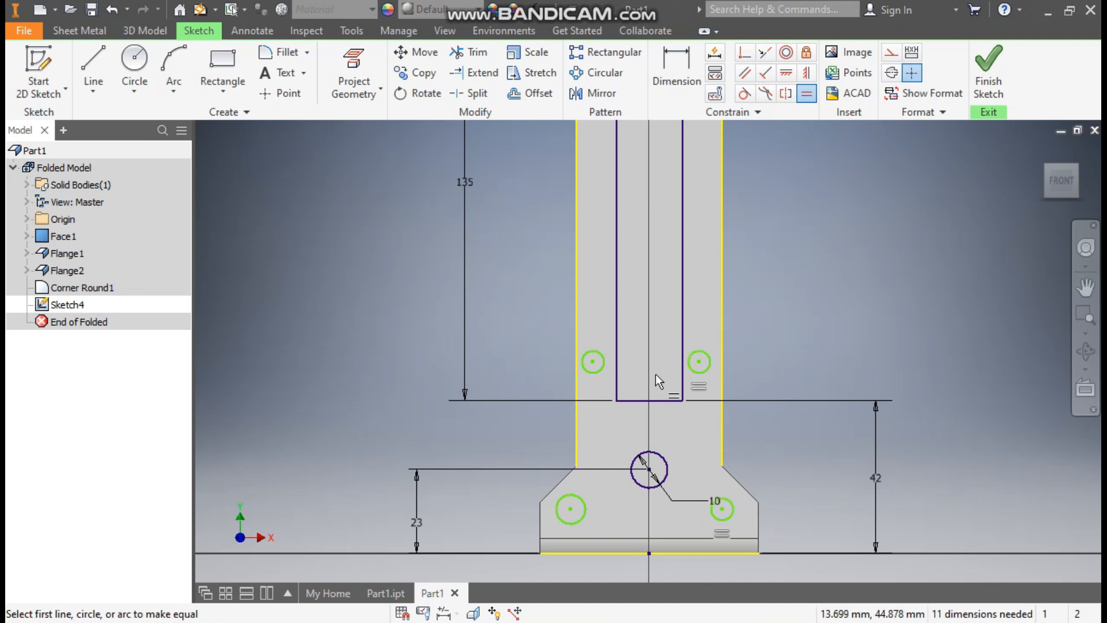
pyautogui.click(604, 368)
pyautogui.click(696, 371)
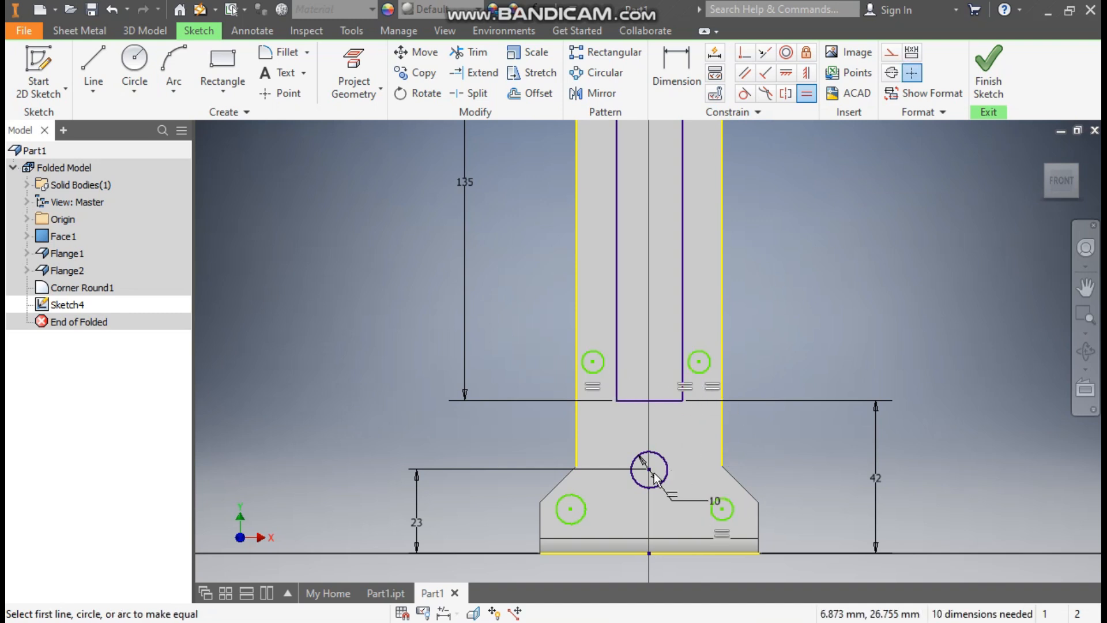
pyautogui.click(584, 501)
pyautogui.click(601, 372)
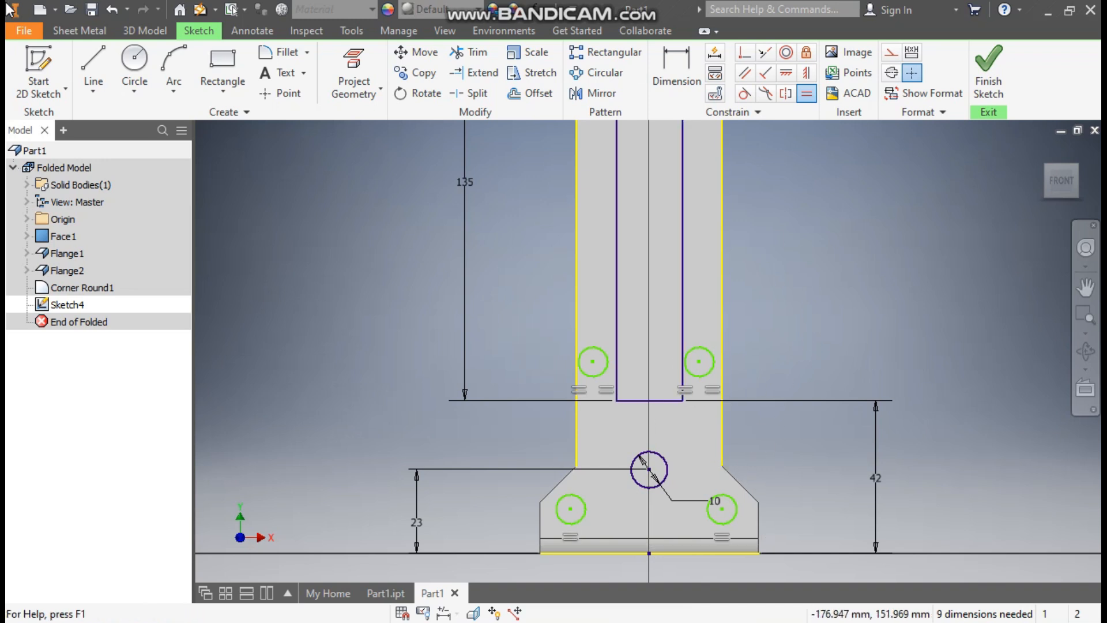
pyautogui.click(691, 79)
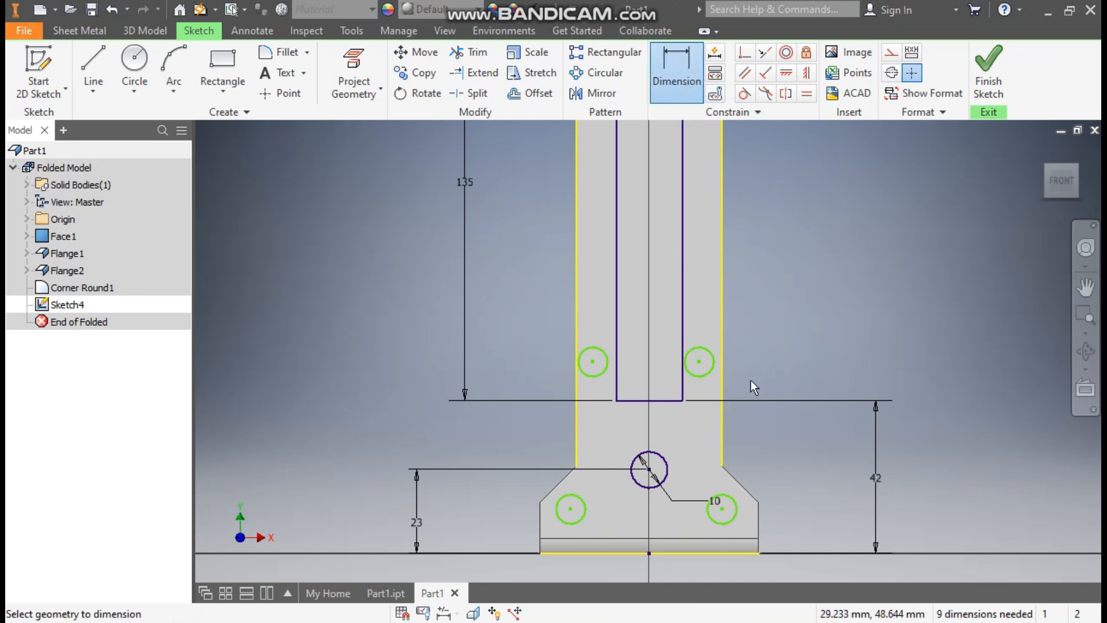
# - Give the upper-right circle a 4 mm diameter and set the lower-right circle 12 mm above the base
pyautogui.click(713, 365)
pyautogui.click(752, 320)
pyautogui.write('4')
pyautogui.press('Return')
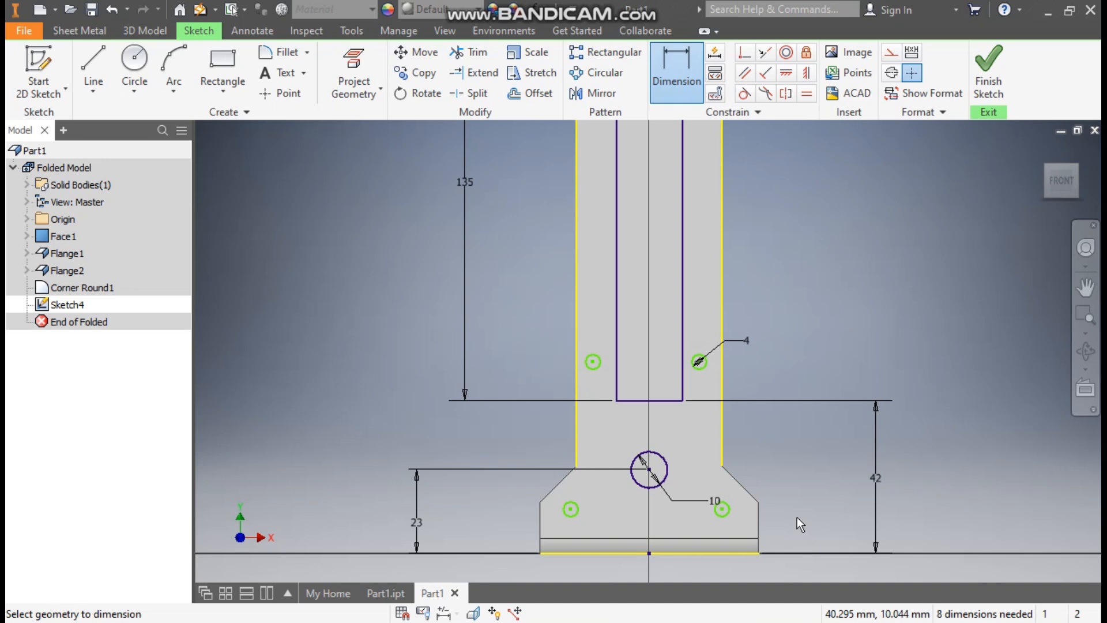
pyautogui.click(730, 554)
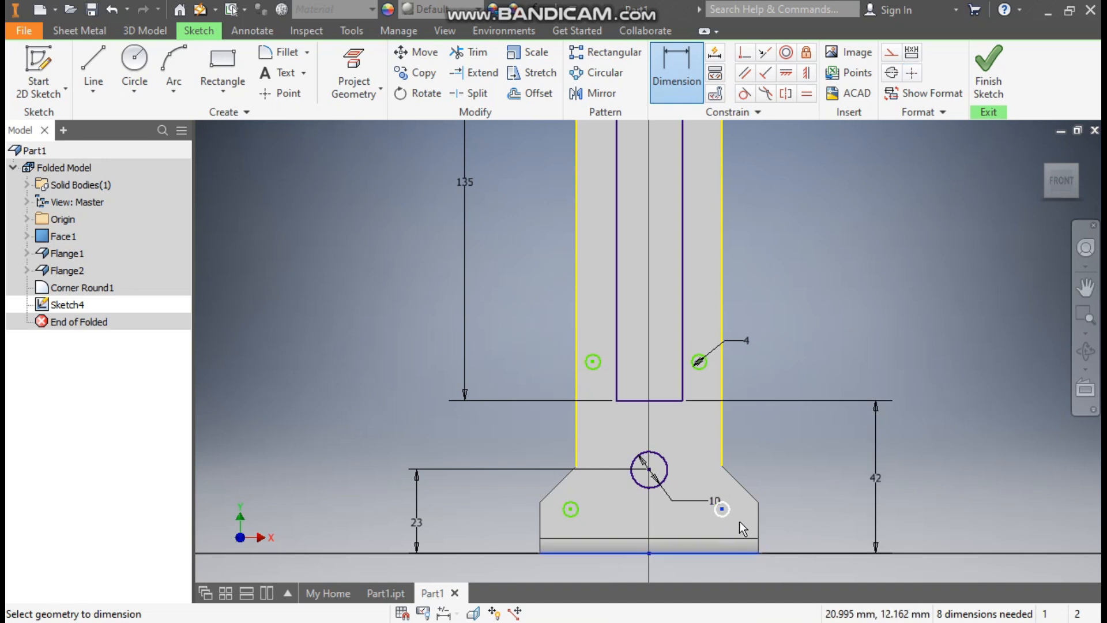
pyautogui.click(793, 527)
pyautogui.write('12')
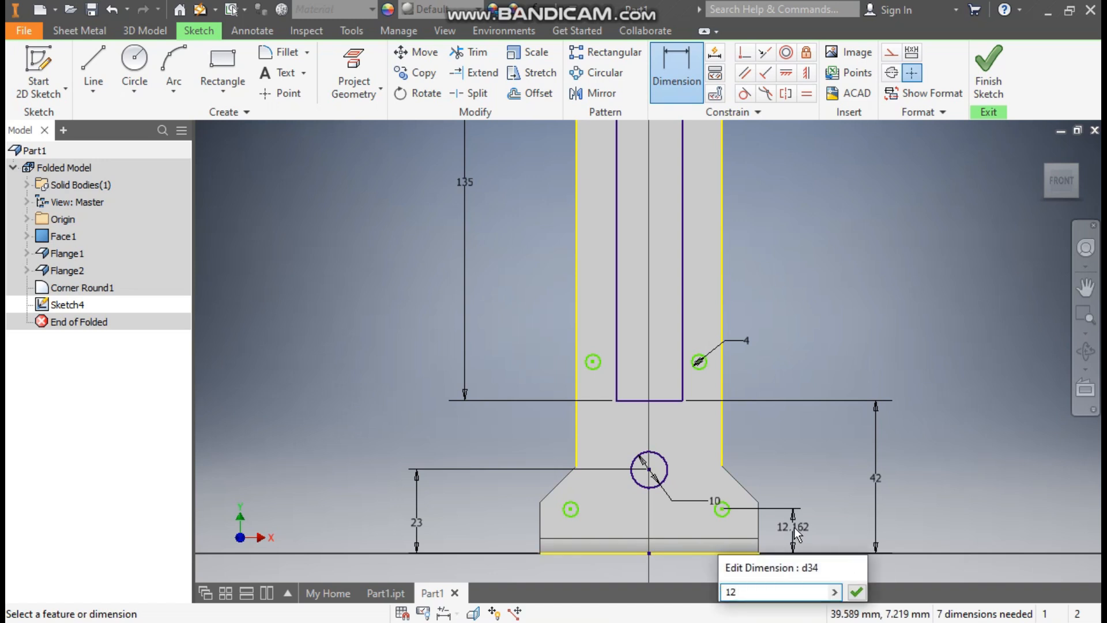
pyautogui.press('Return')
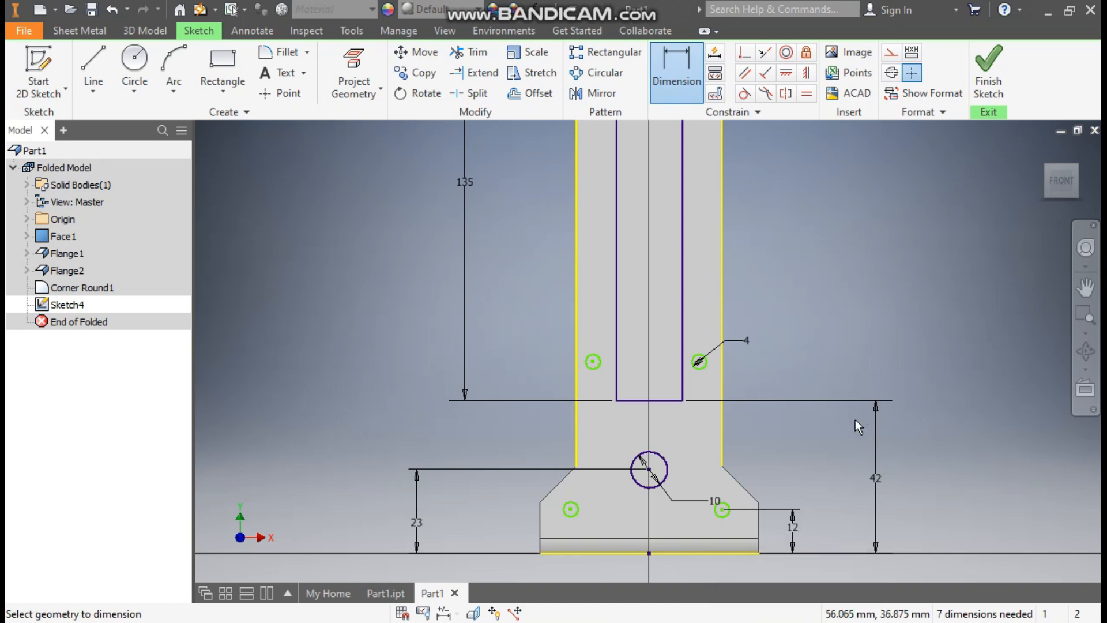
# - Level the two base hole centres with a horizontal constraint
pyautogui.click(791, 75)
pyautogui.click(722, 510)
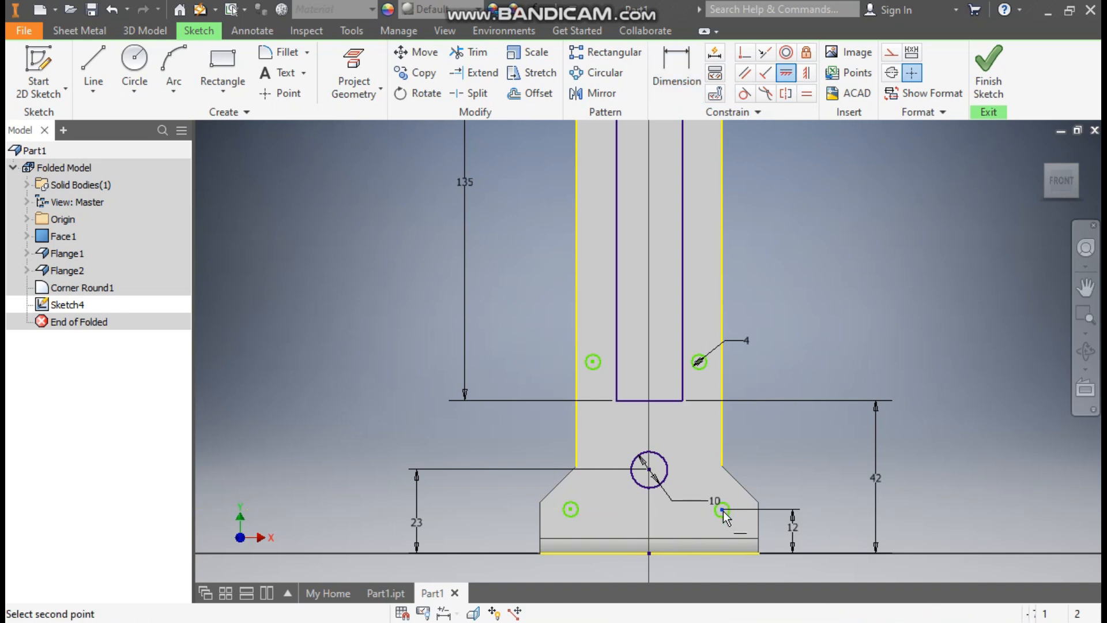
pyautogui.click(571, 509)
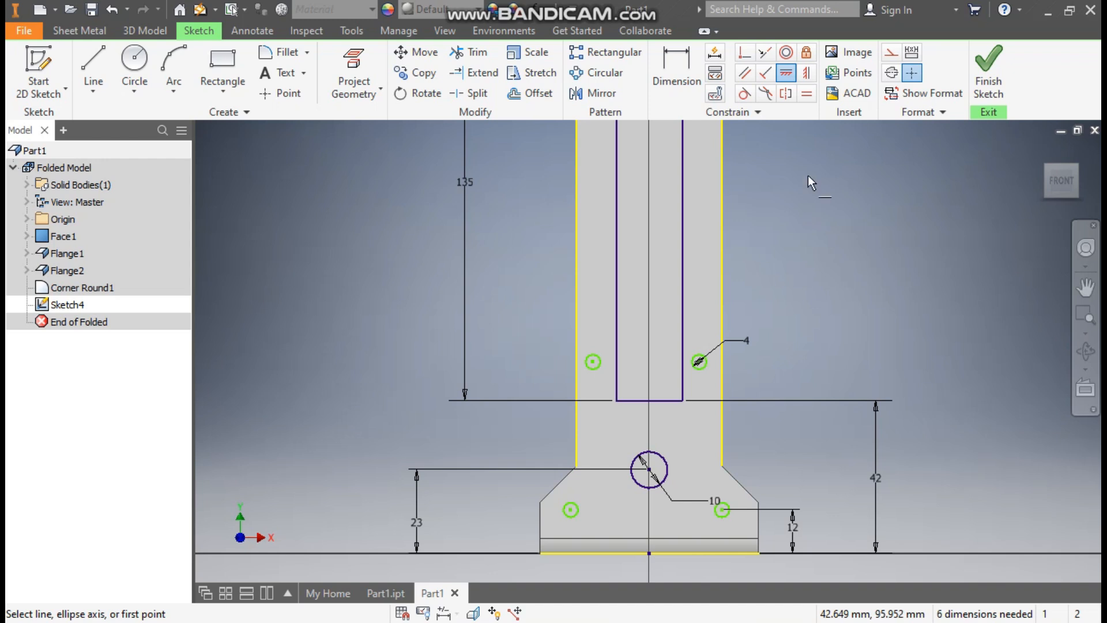
# - Dimension both base holes 25 mm either side of the centre hole
pyautogui.click(676, 72)
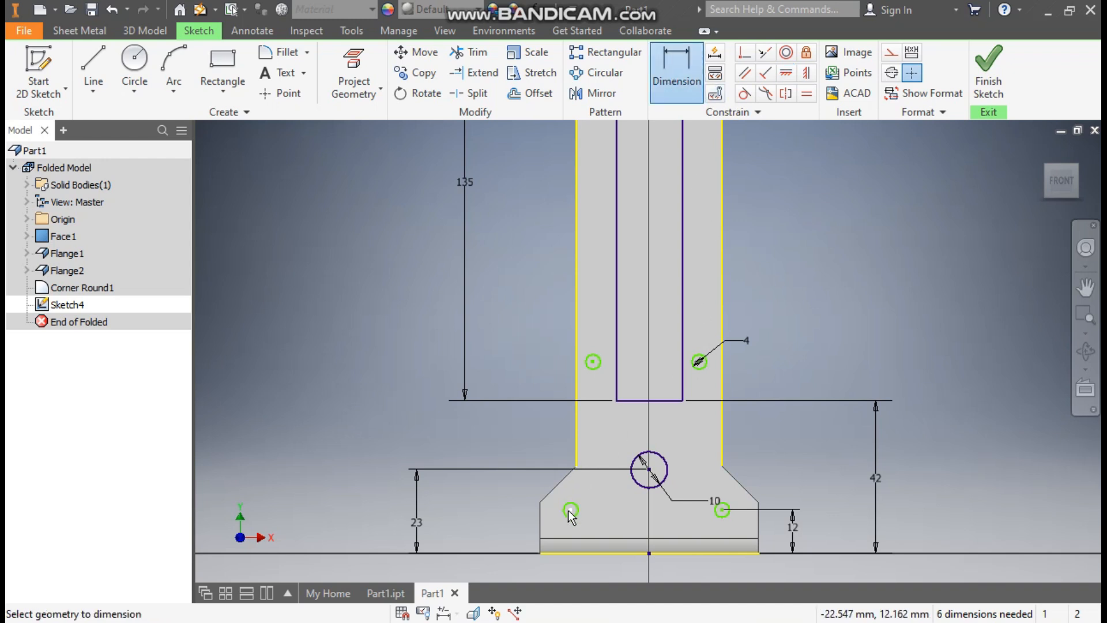
pyautogui.click(569, 511)
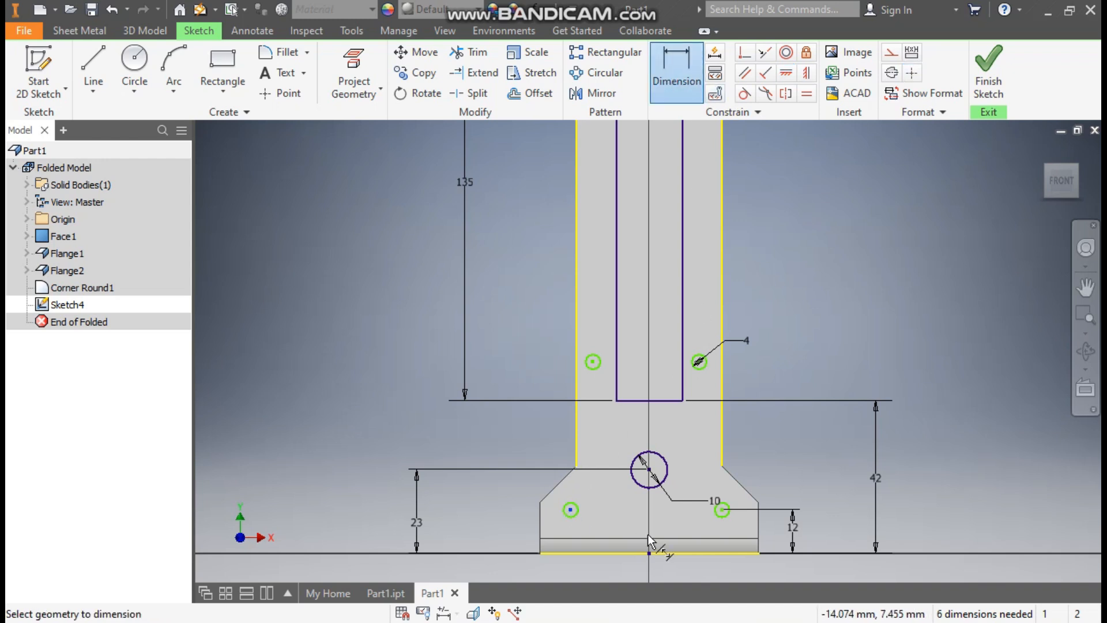
pyautogui.click(649, 470)
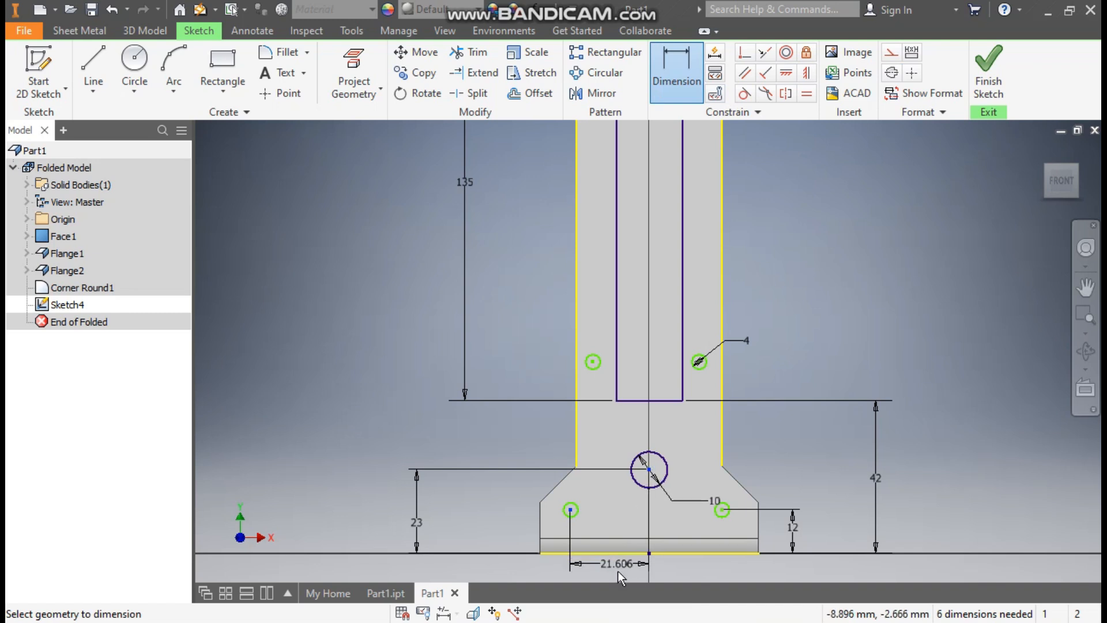
pyautogui.moveTo(618, 573); pyautogui.dragTo(629, 490, button='middle')
pyautogui.click(628, 511)
pyautogui.write('25')
pyautogui.press('Return')
pyautogui.click(733, 425)
pyautogui.click(662, 471)
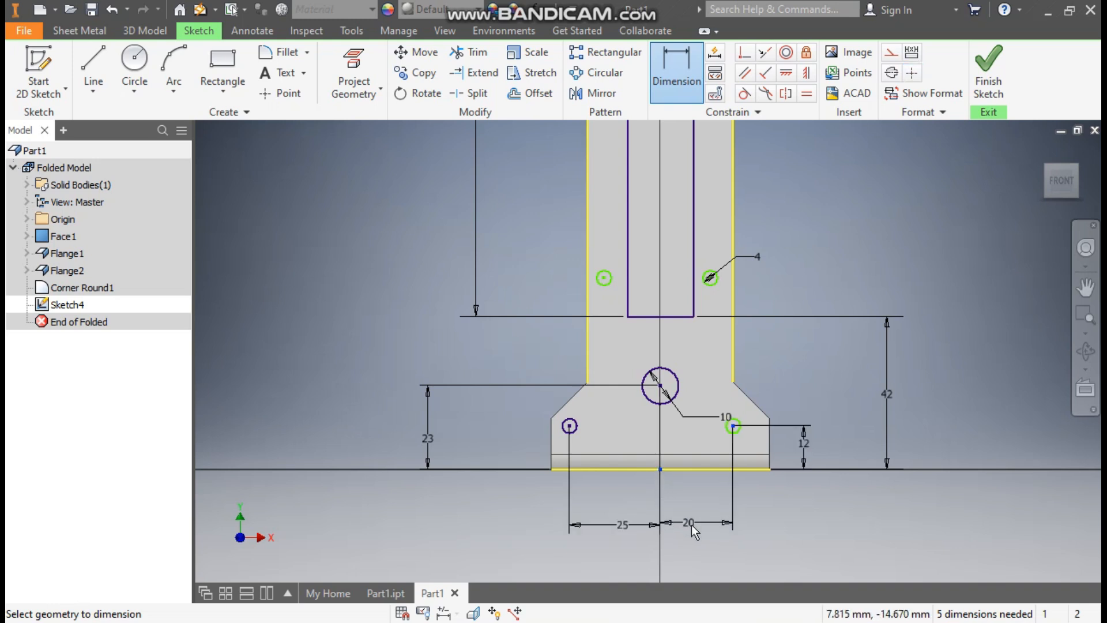
pyautogui.click(691, 525)
pyautogui.write('25')
pyautogui.press('Return')
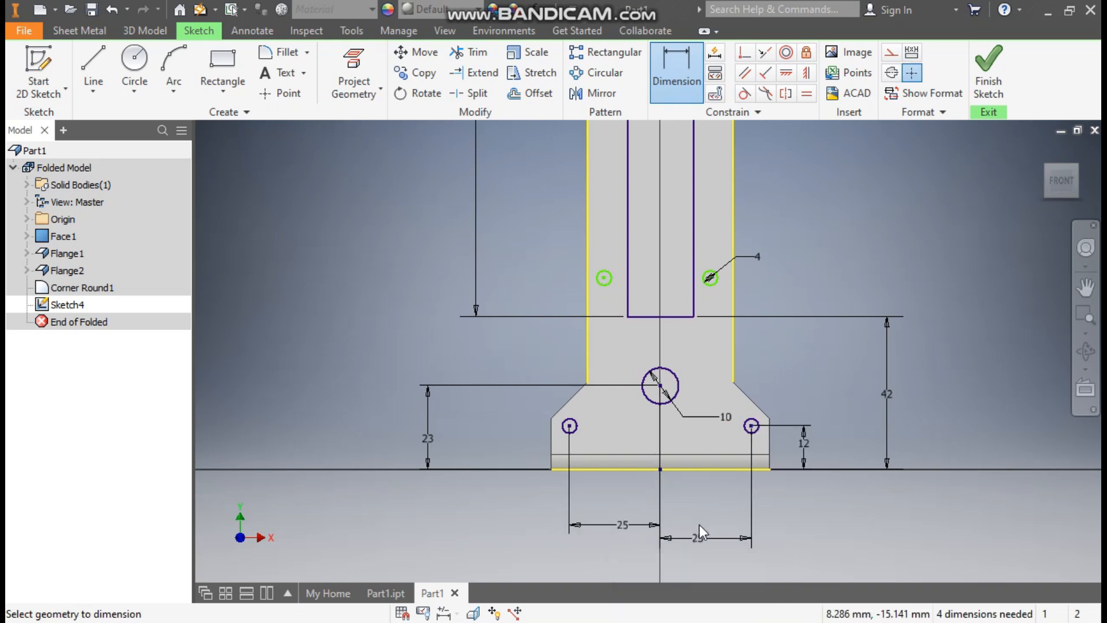
# - Set the right upright hole 70 mm above the bottom and level the left upright hole with it
pyautogui.moveTo(769, 229); pyautogui.dragTo(753, 331, button='middle')
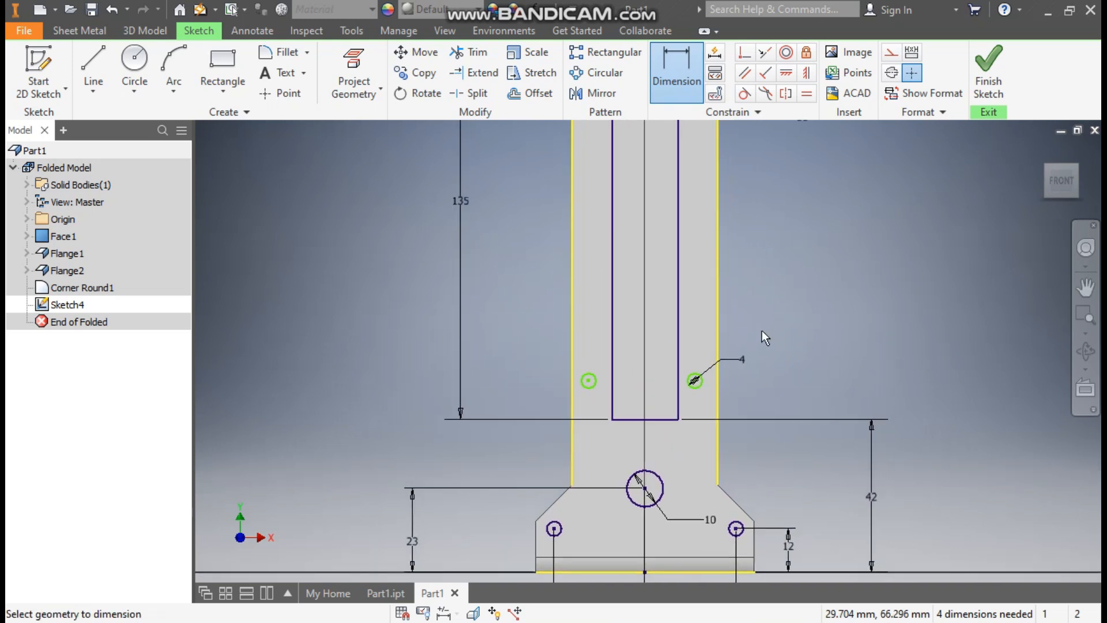
pyautogui.click(684, 572)
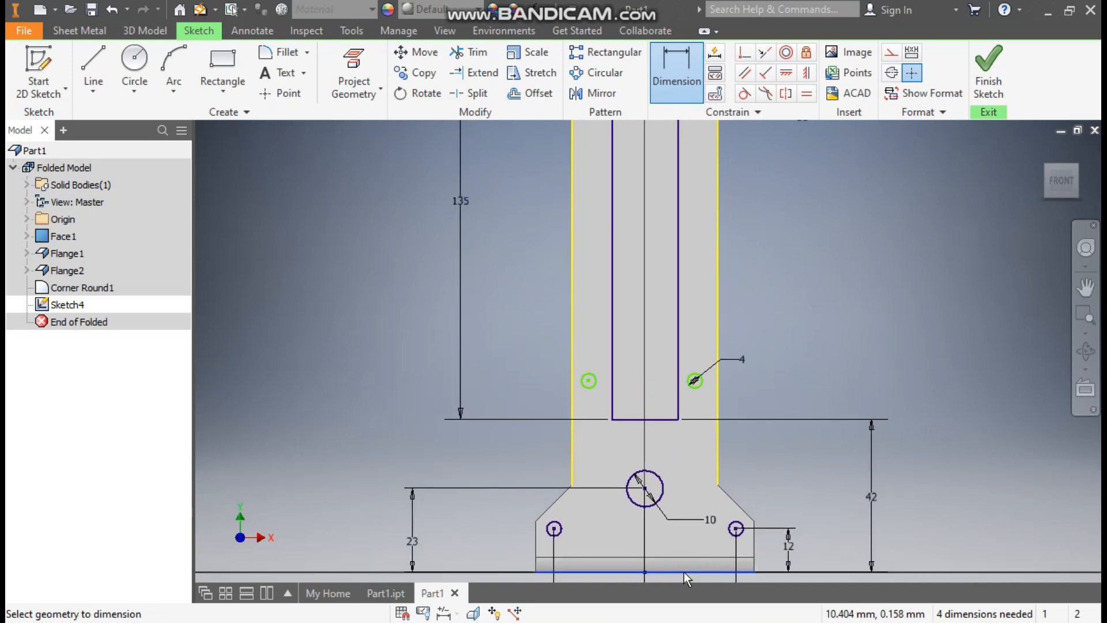
pyautogui.click(695, 381)
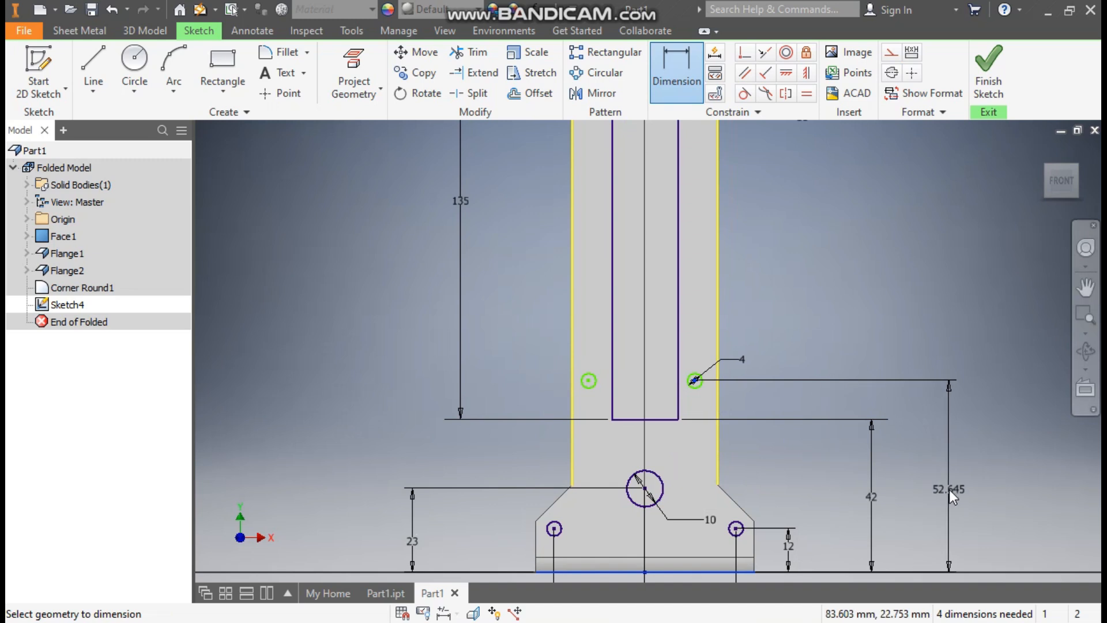
pyautogui.click(949, 489)
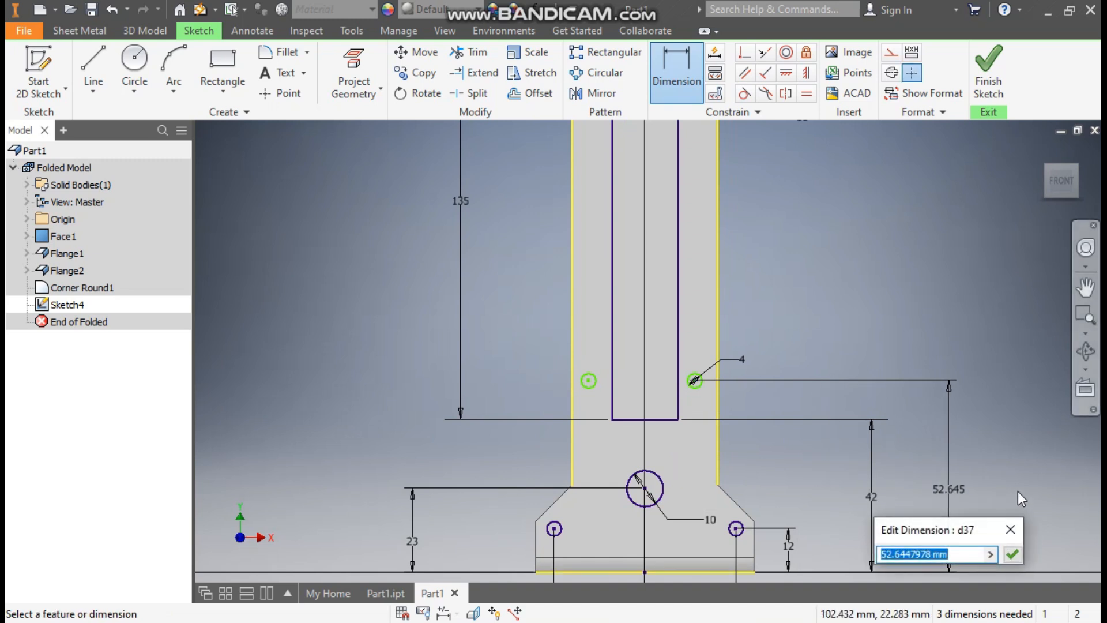
pyautogui.write('70')
pyautogui.press('Return')
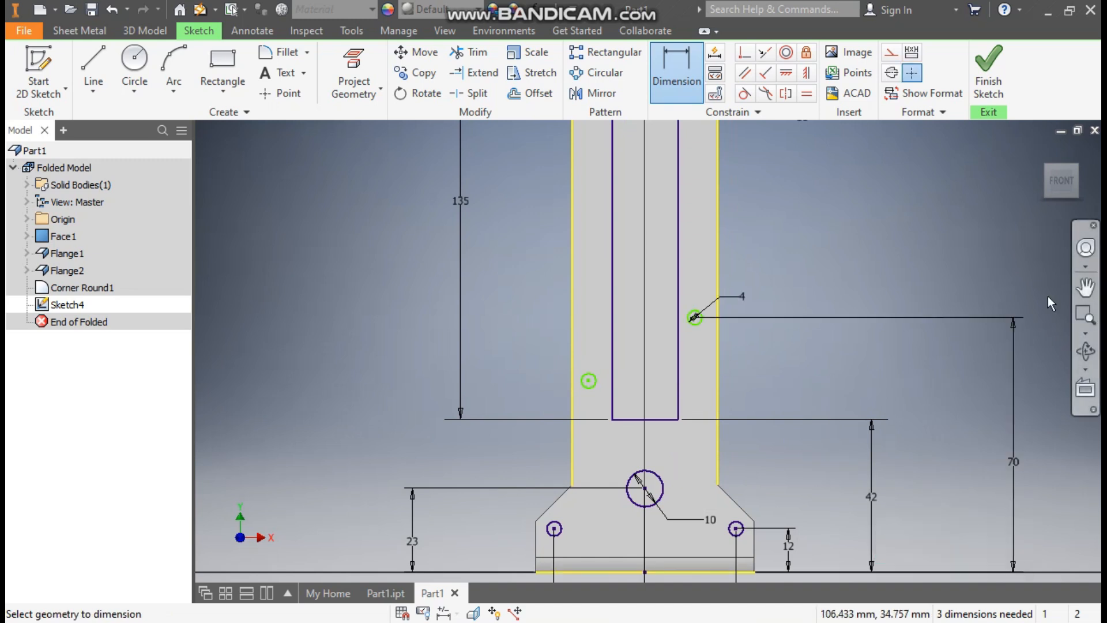
pyautogui.click(786, 73)
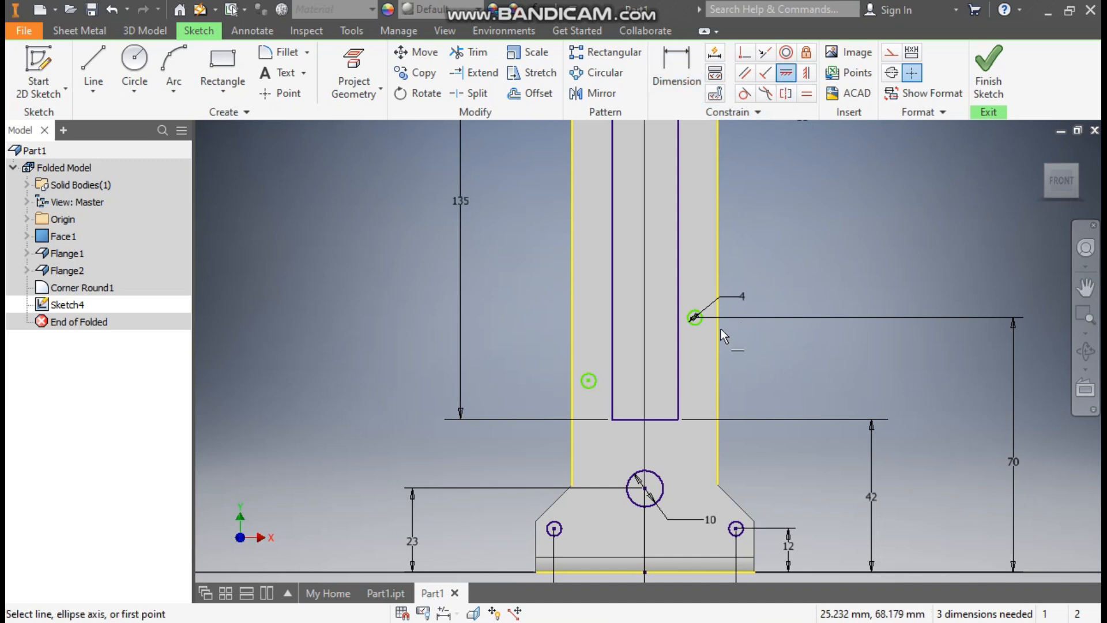
pyautogui.click(695, 318)
pyautogui.click(590, 381)
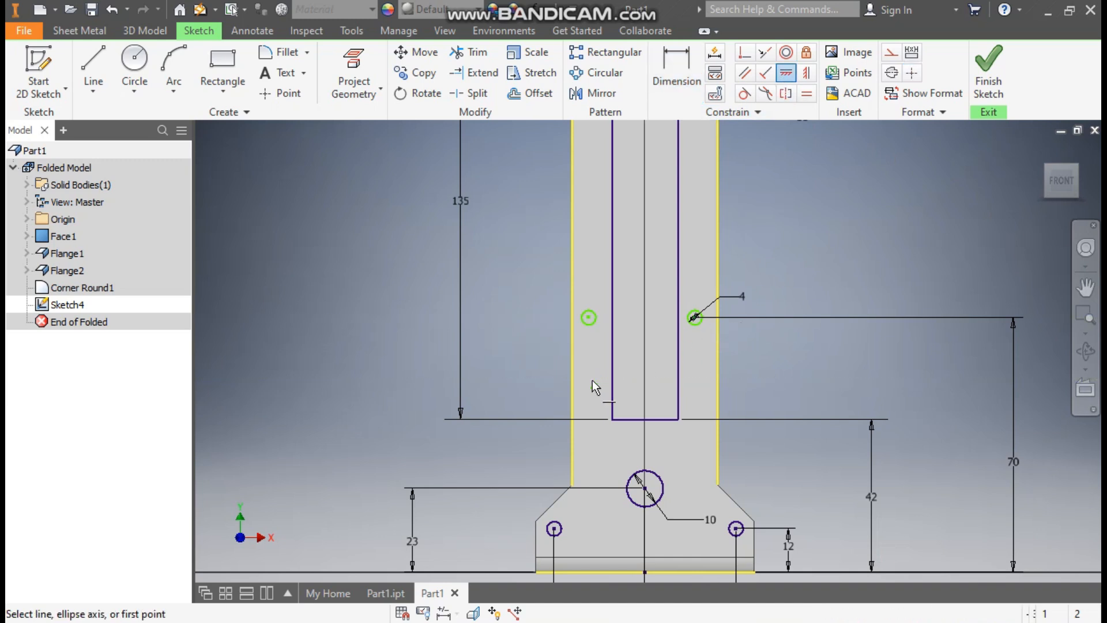
pyautogui.press('Escape')
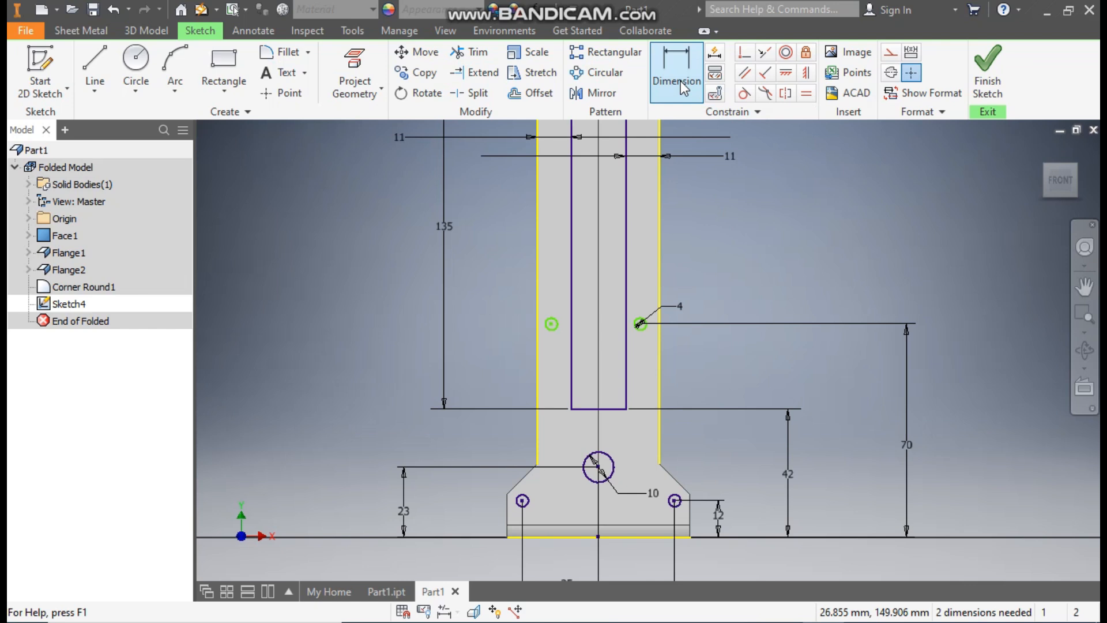
# - Dimension each upright hole 5 mm from its side edge
pyautogui.click(681, 81)
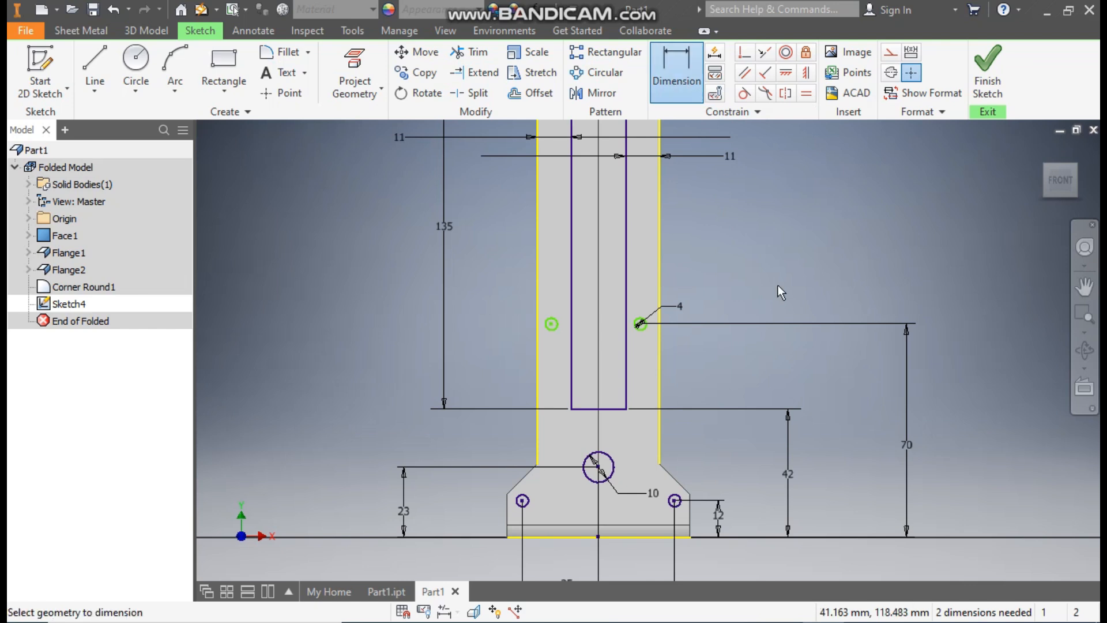
pyautogui.click(659, 323)
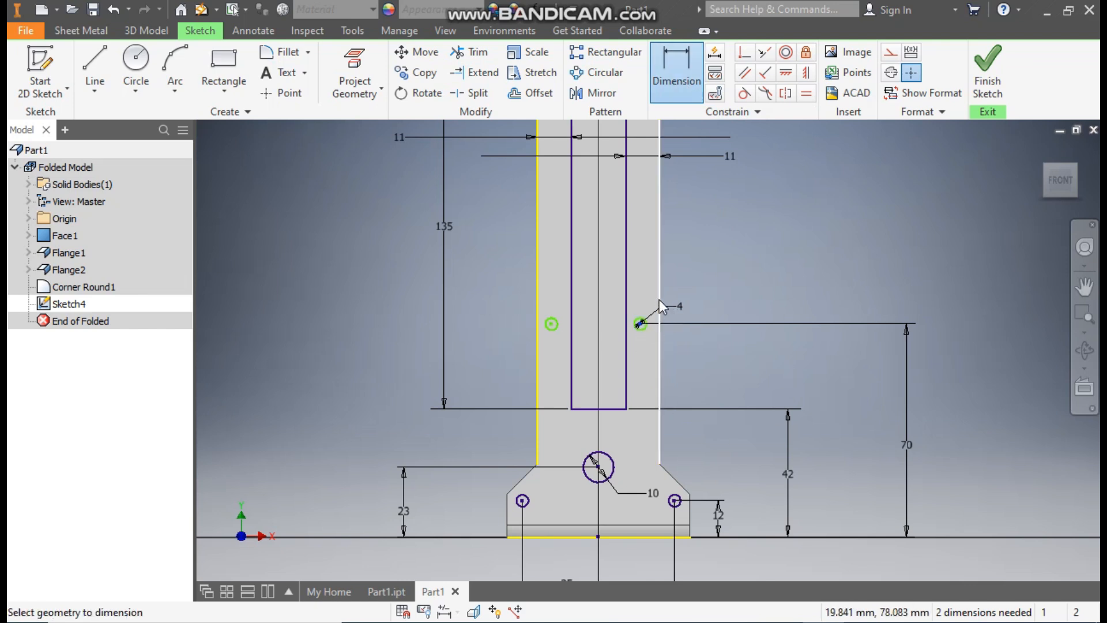
pyautogui.click(693, 264)
pyautogui.write('5')
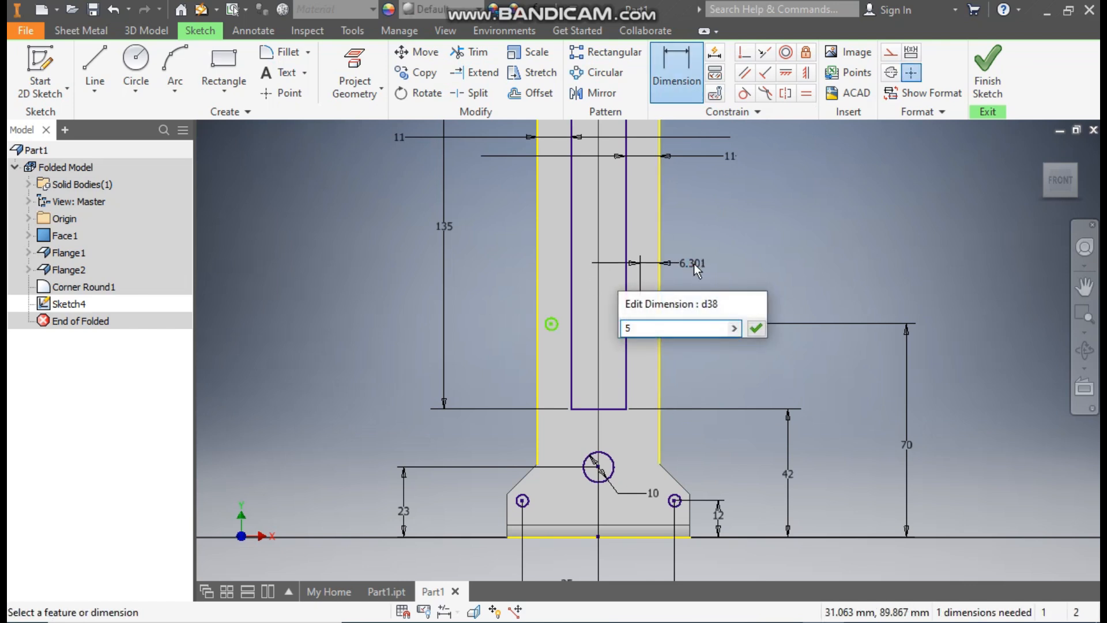
pyautogui.press('Return')
pyautogui.click(556, 324)
pyautogui.click(538, 300)
pyautogui.click(489, 298)
pyautogui.write('5')
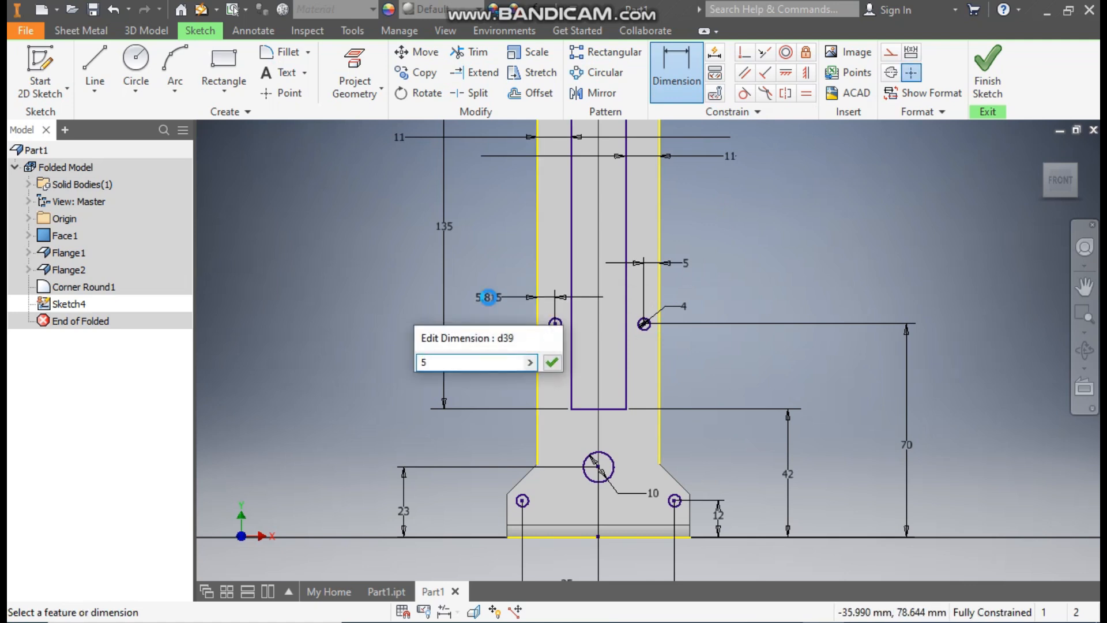
pyautogui.press('Return')
# - Start a rectangular sketch pattern with the right upright hole selected
pyautogui.press('Escape')
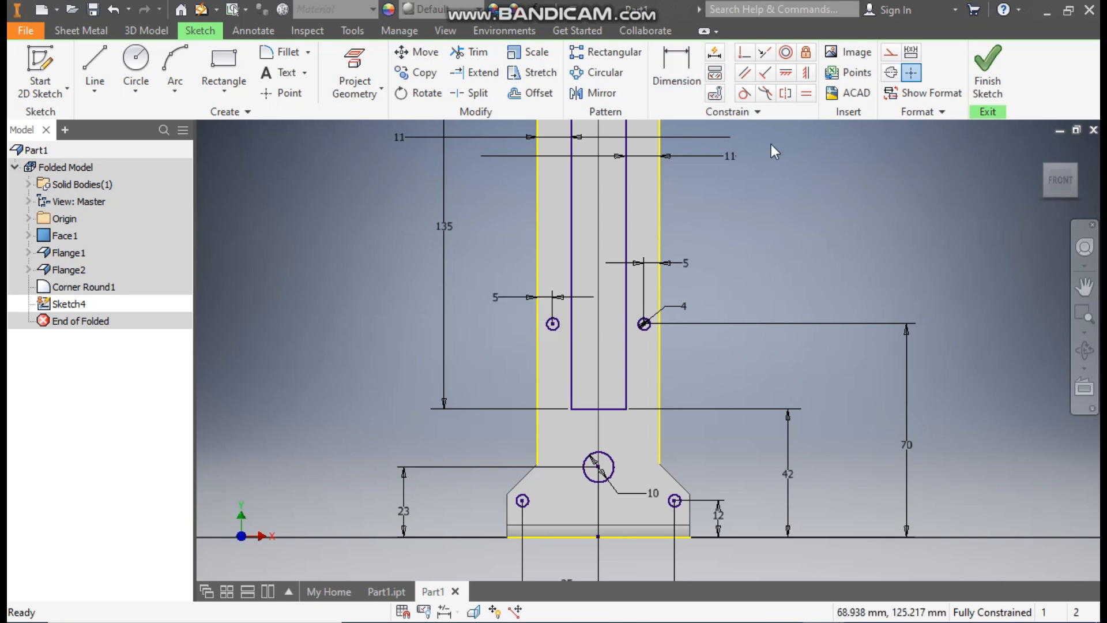
pyautogui.click(605, 51)
pyautogui.click(646, 326)
# - Pattern both upright holes upward along the right edge: 3 rows spaced 40 mm apart
pyautogui.click(553, 324)
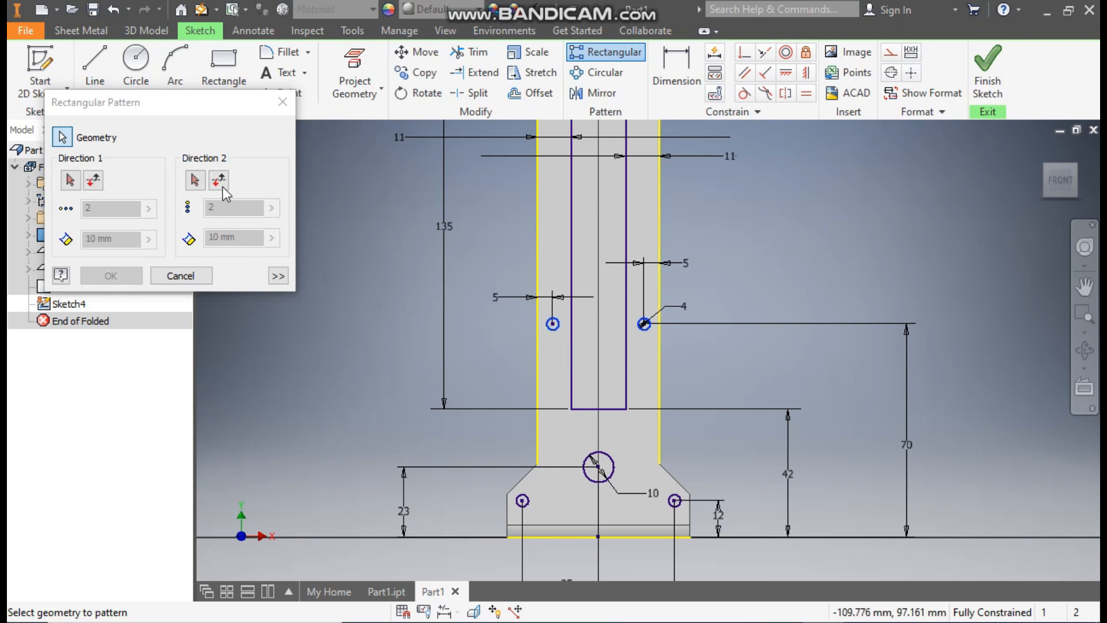
pyautogui.click(69, 182)
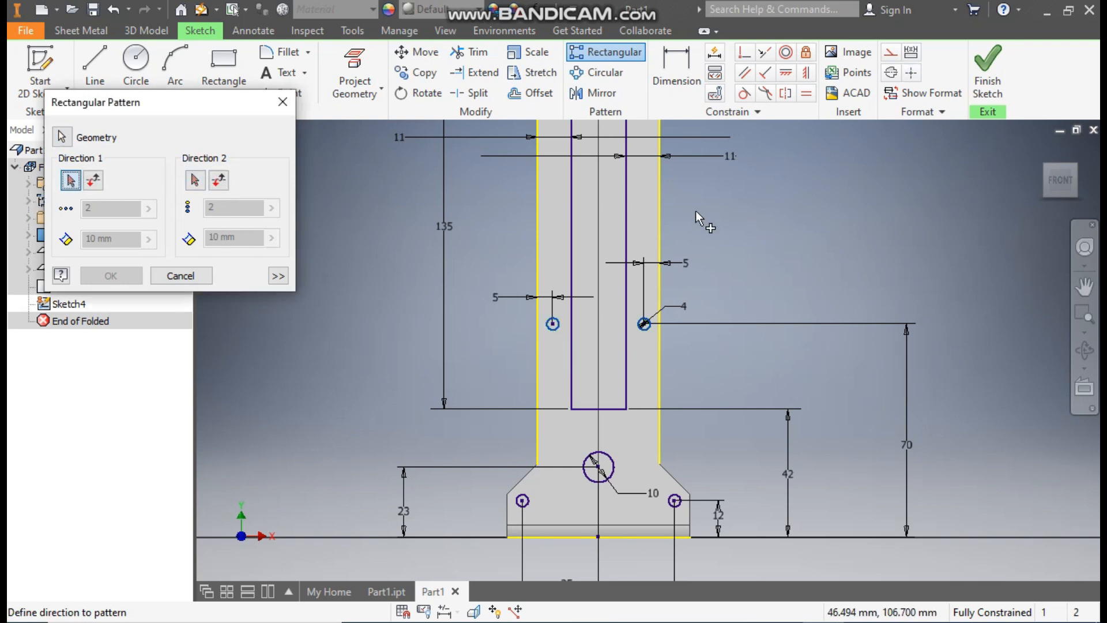
pyautogui.click(659, 220)
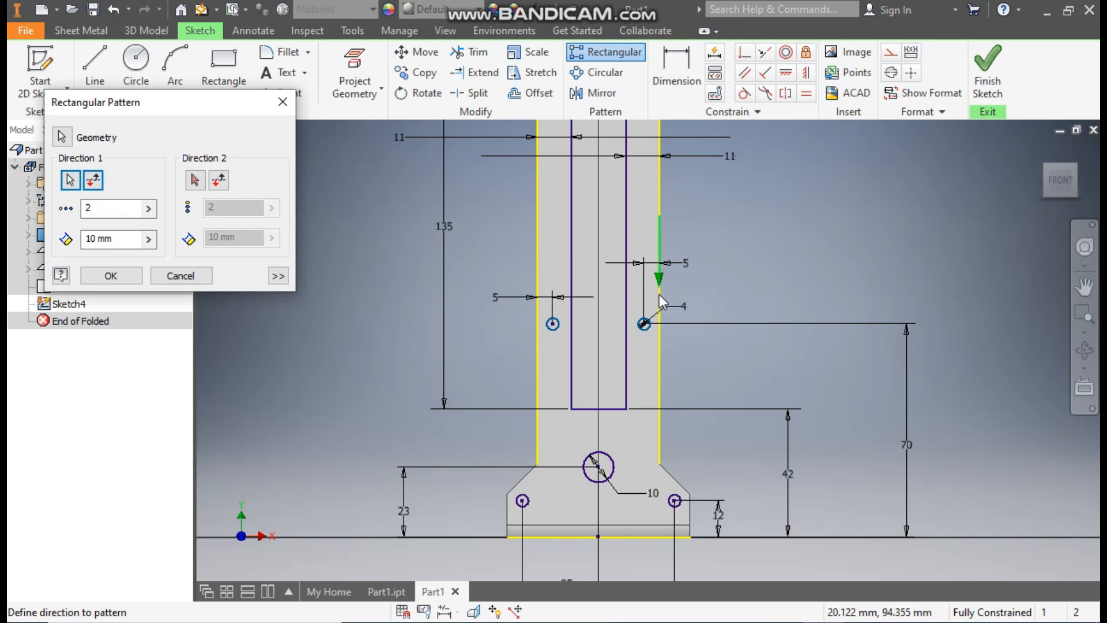
pyautogui.click(93, 180)
pyautogui.moveTo(677, 210); pyautogui.dragTo(661, 317, button='middle')
pyautogui.scroll(-2, 672, 248)
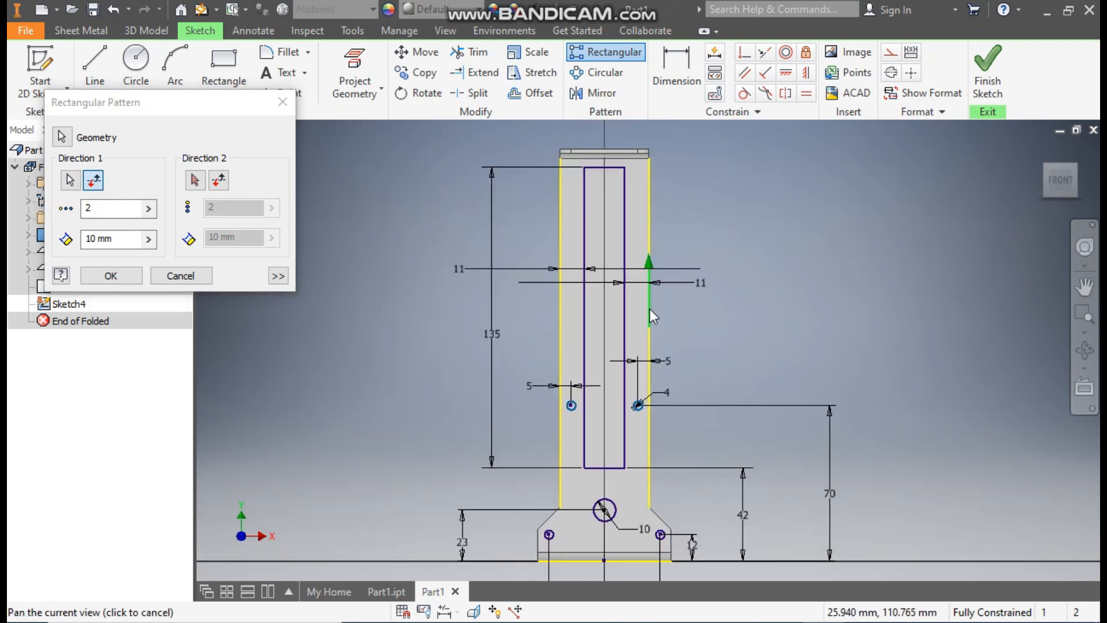
pyautogui.click(101, 210)
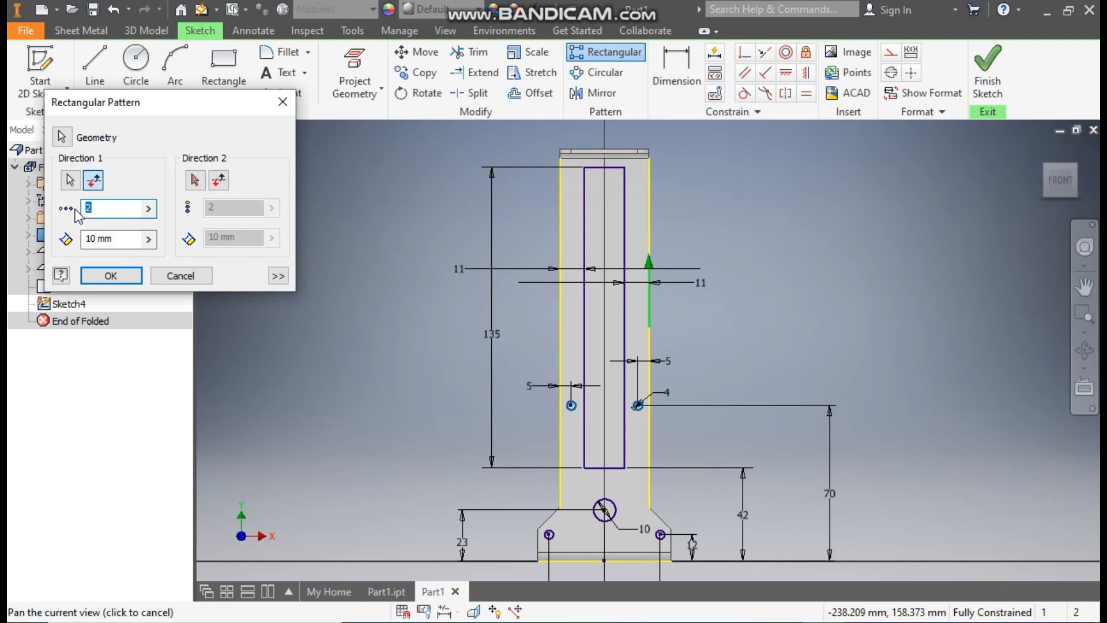
pyautogui.moveTo(113, 245); pyautogui.dragTo(78, 242)
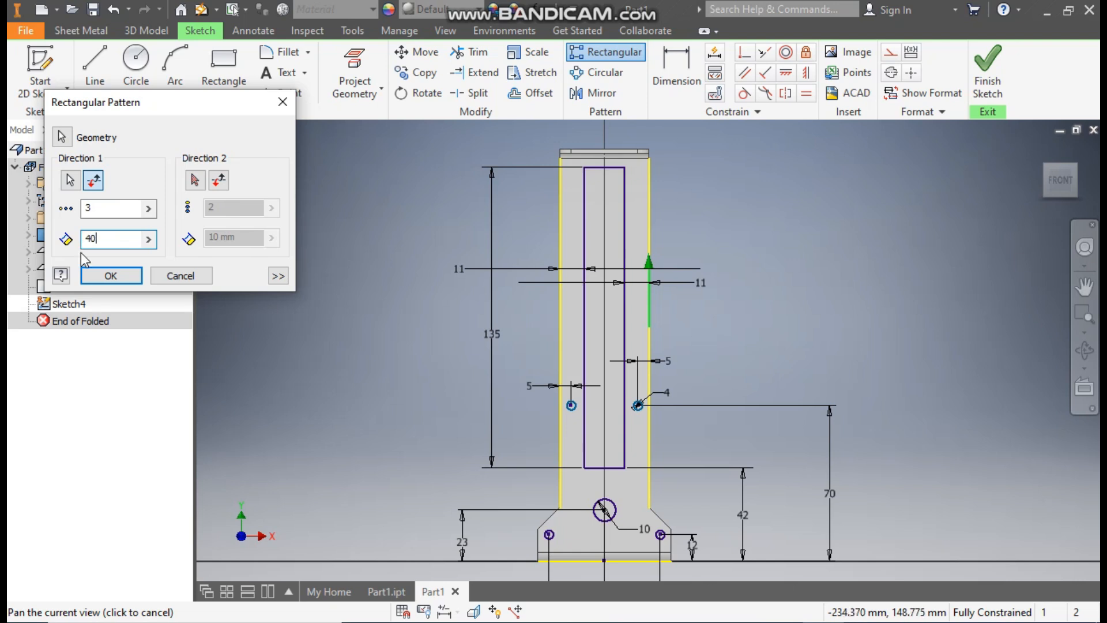
pyautogui.click(106, 271)
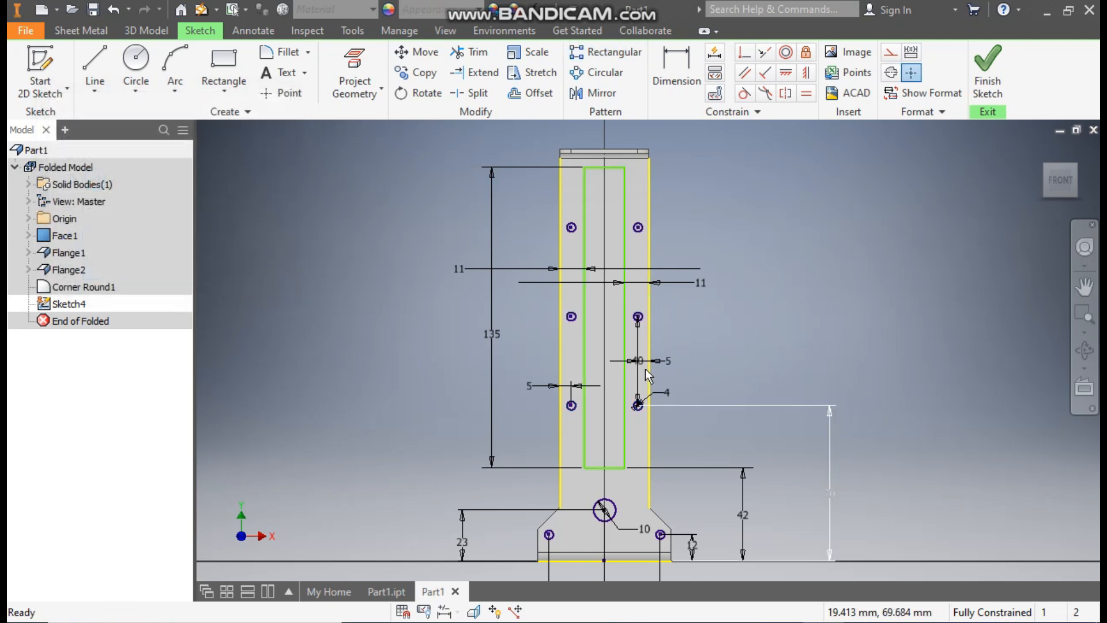
pyautogui.click(632, 205)
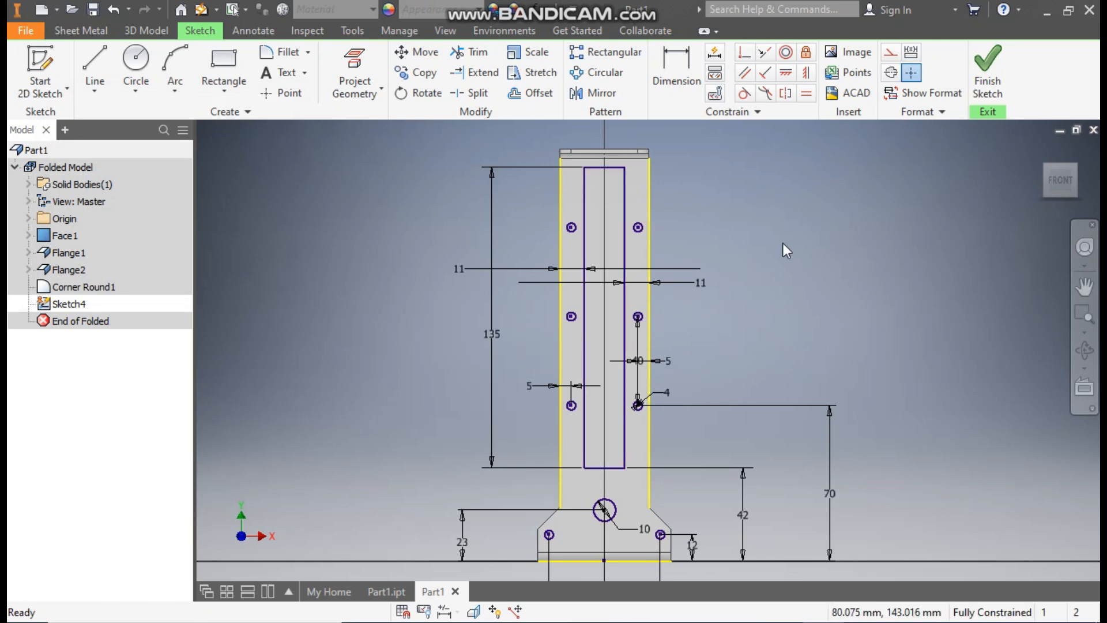
# - Round all four slot corners with 5 mm fillets and finish the sketch
pyautogui.click(285, 53)
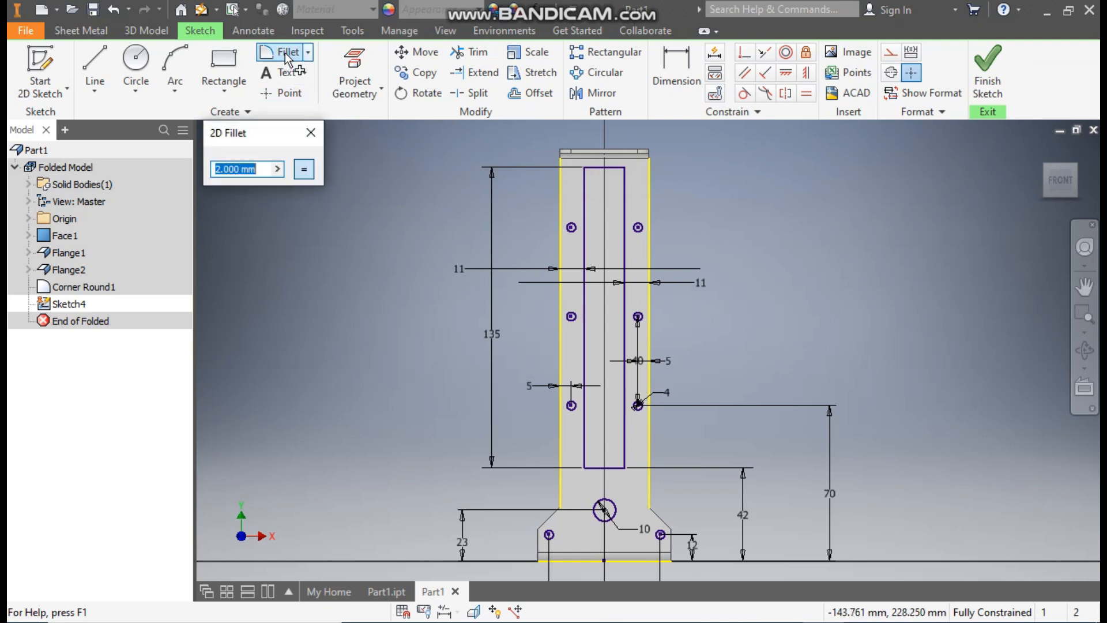
pyautogui.write('5')
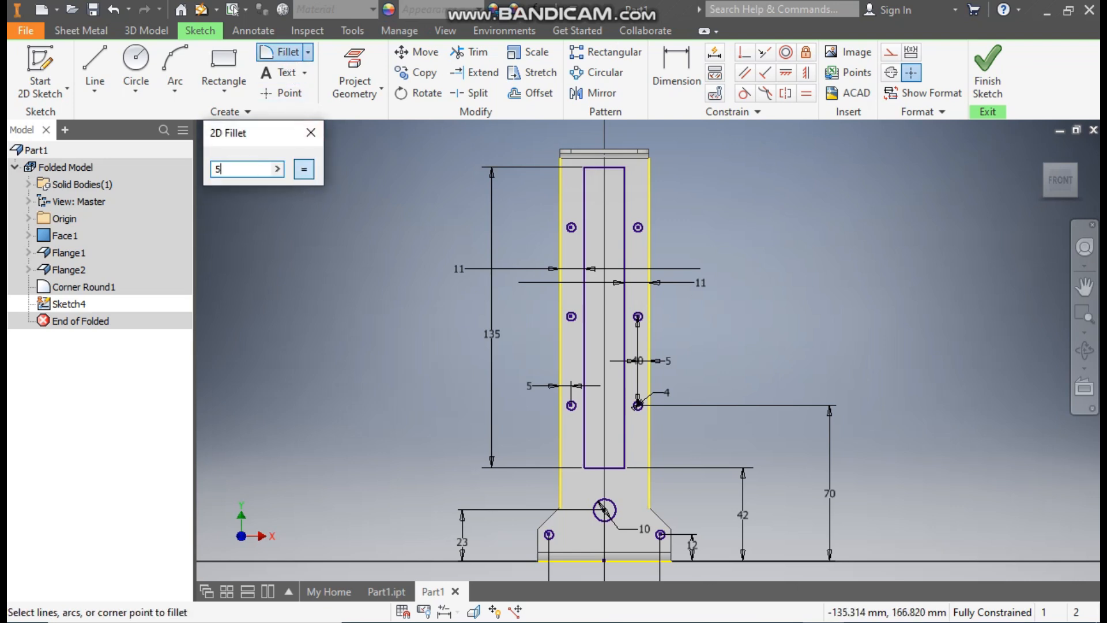
pyautogui.click(601, 169)
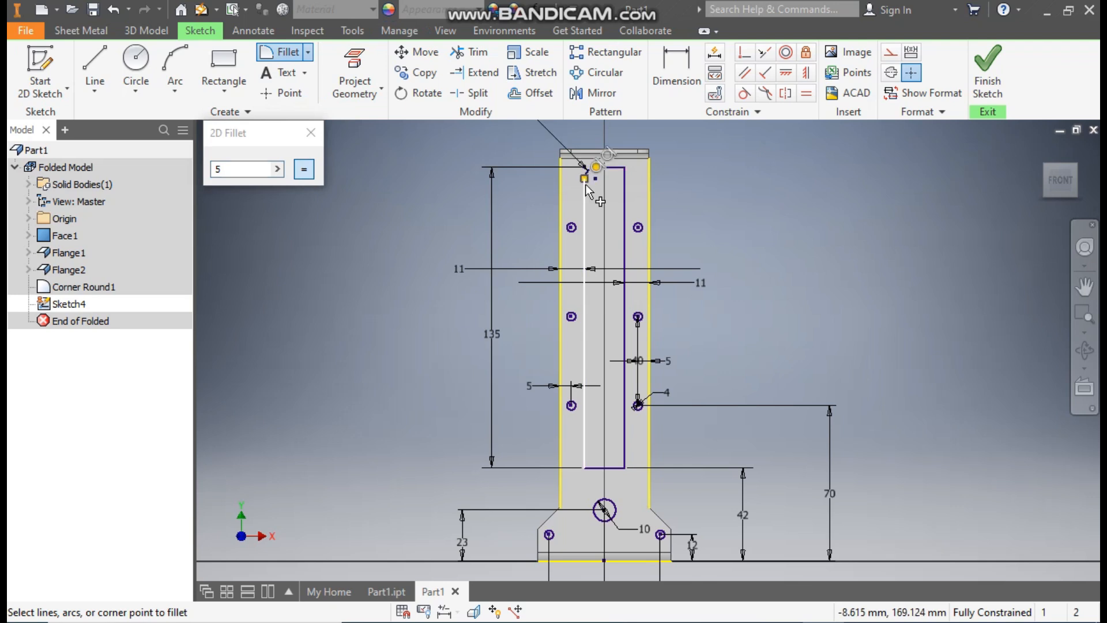
pyautogui.click(612, 168)
pyautogui.click(624, 185)
pyautogui.click(591, 468)
pyautogui.click(585, 452)
pyautogui.click(606, 467)
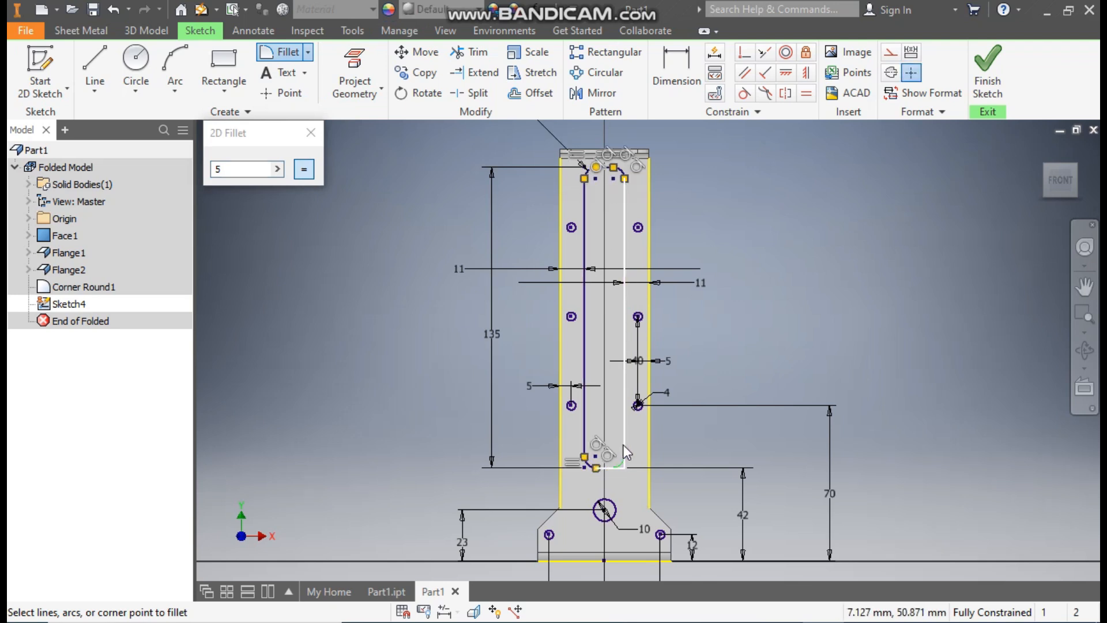
pyautogui.click(624, 447)
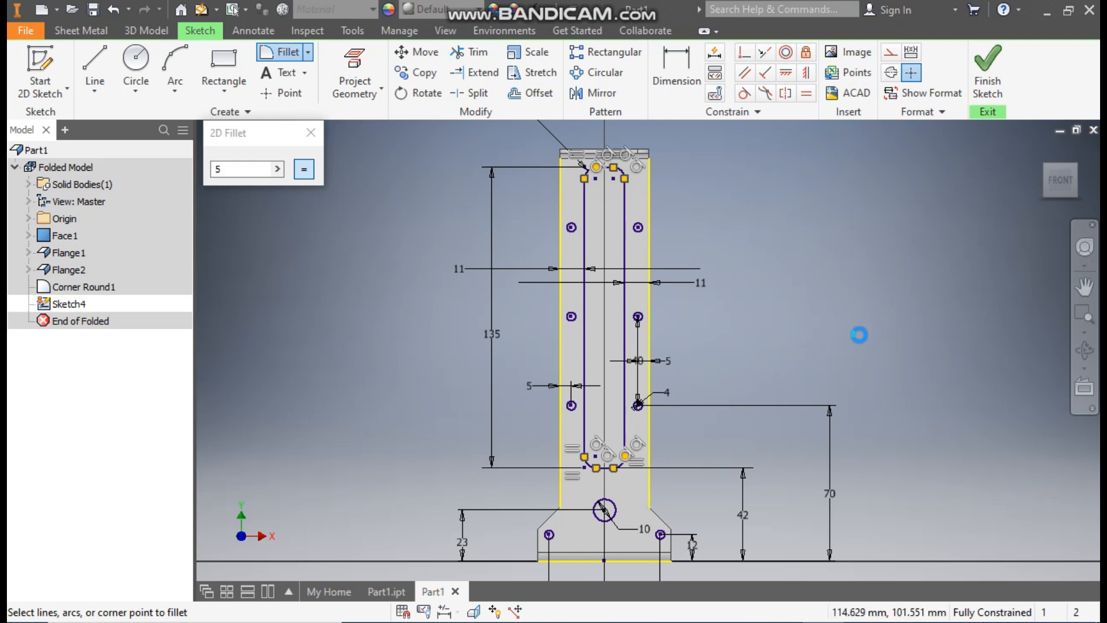
pyautogui.press('Escape')
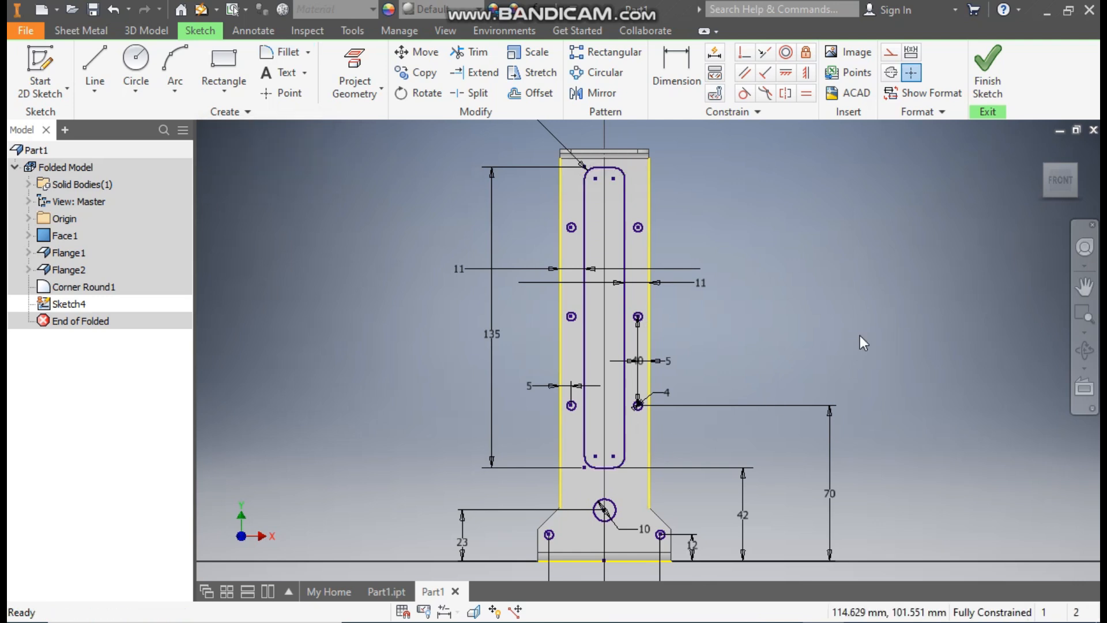
pyautogui.click(986, 72)
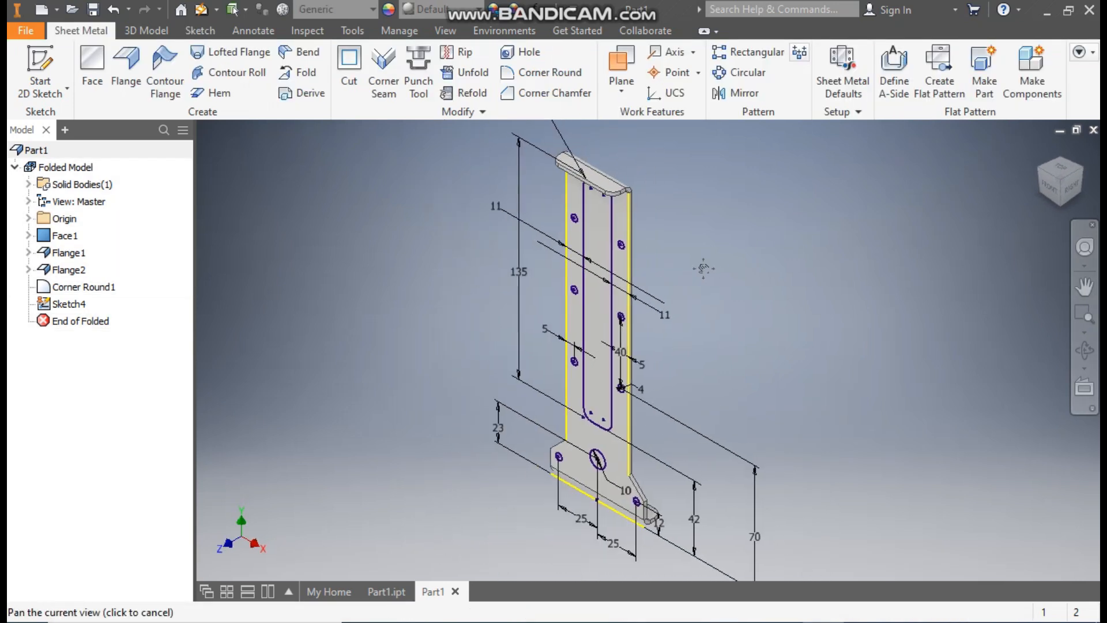
# - Extrude-cut the slot, centre hole and side-hole profiles through the bracket panel
pyautogui.click(144, 30)
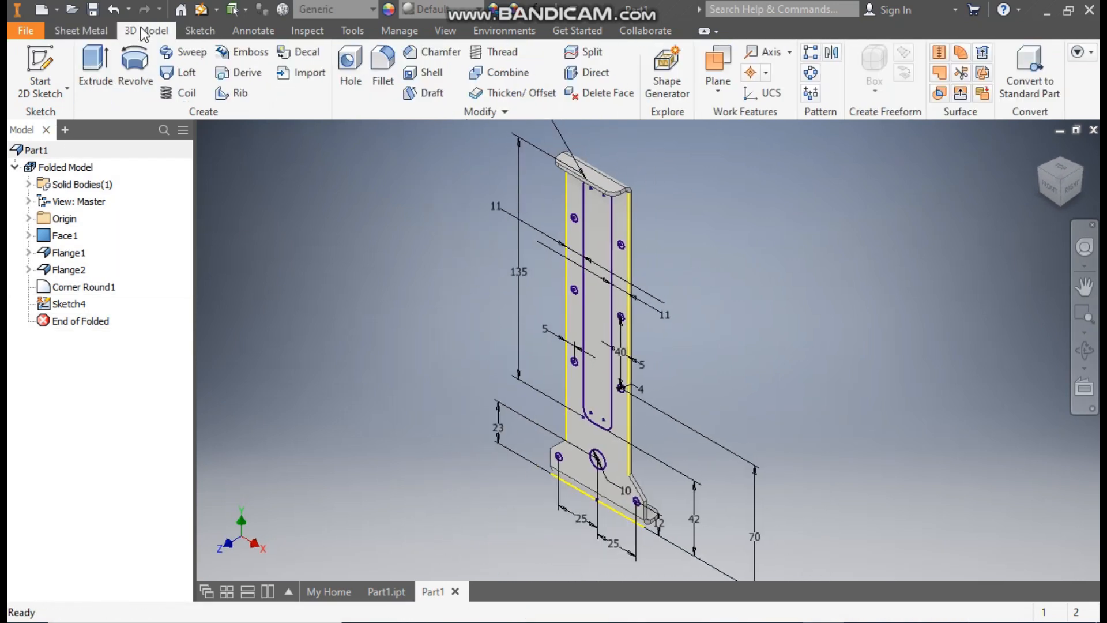
pyautogui.click(97, 72)
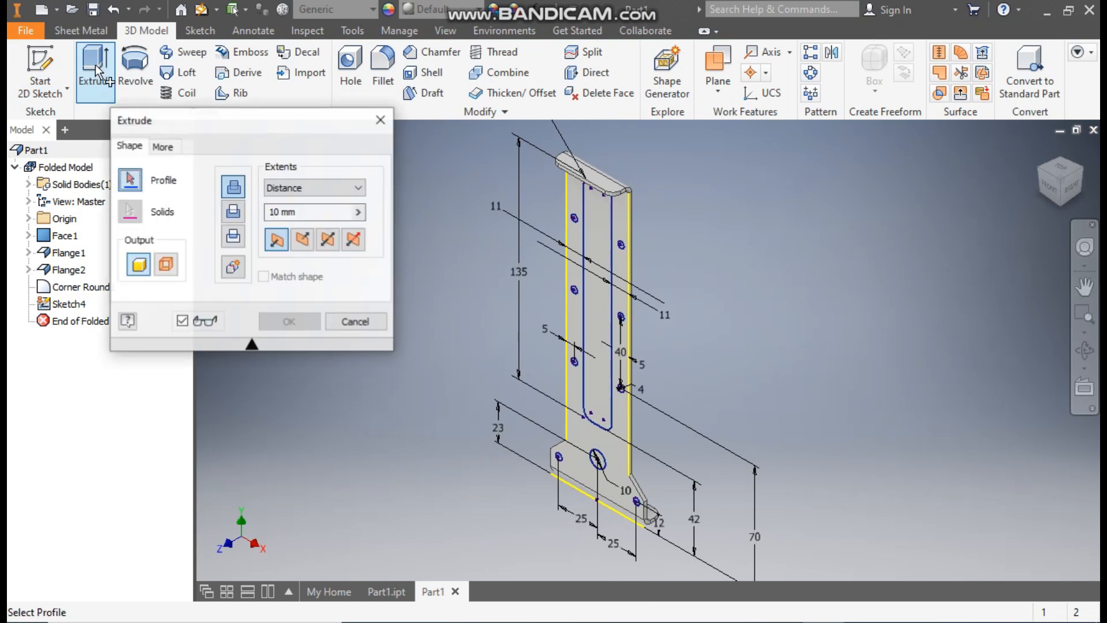
pyautogui.moveTo(724, 134)
pyautogui.mouseDown()
pyautogui.moveTo(626, 237)
pyautogui.moveTo(380, 572)
pyautogui.mouseUp()
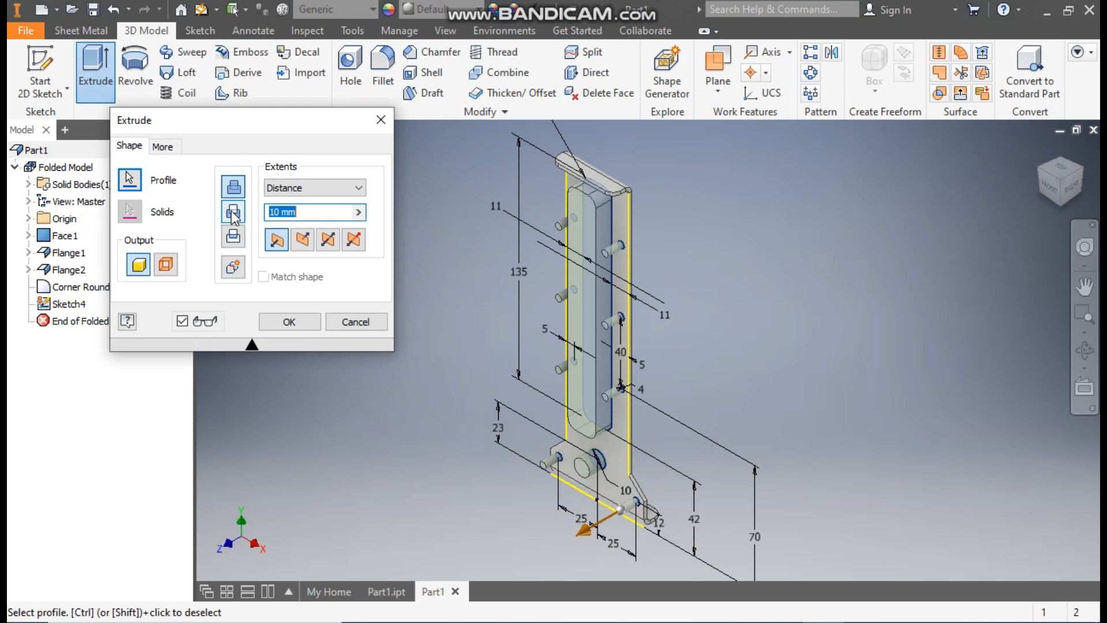
pyautogui.click(234, 213)
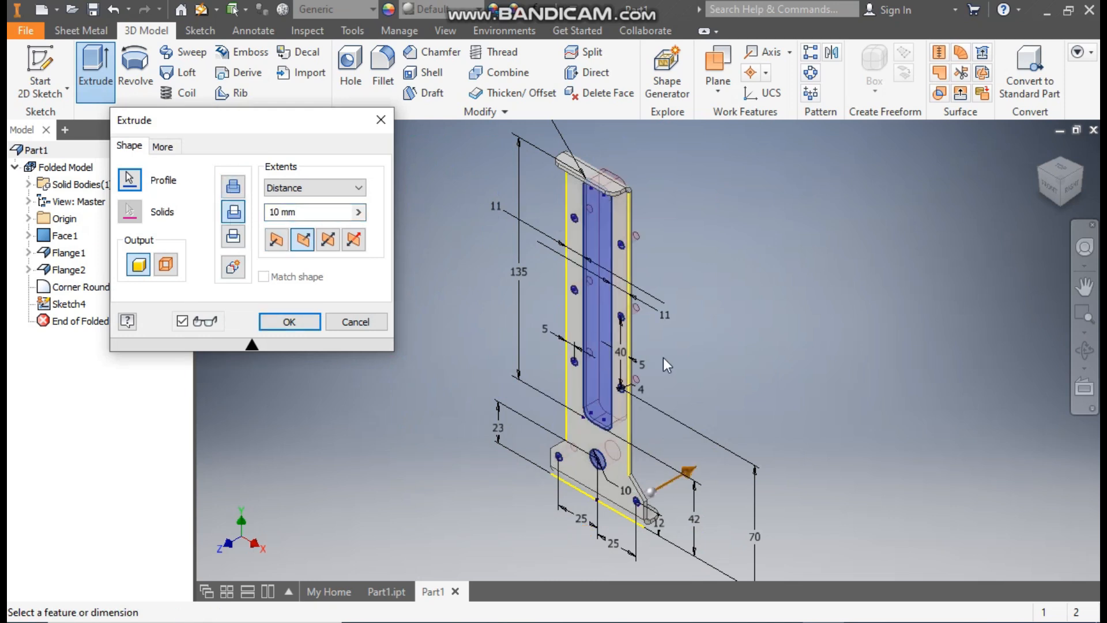
pyautogui.click(289, 321)
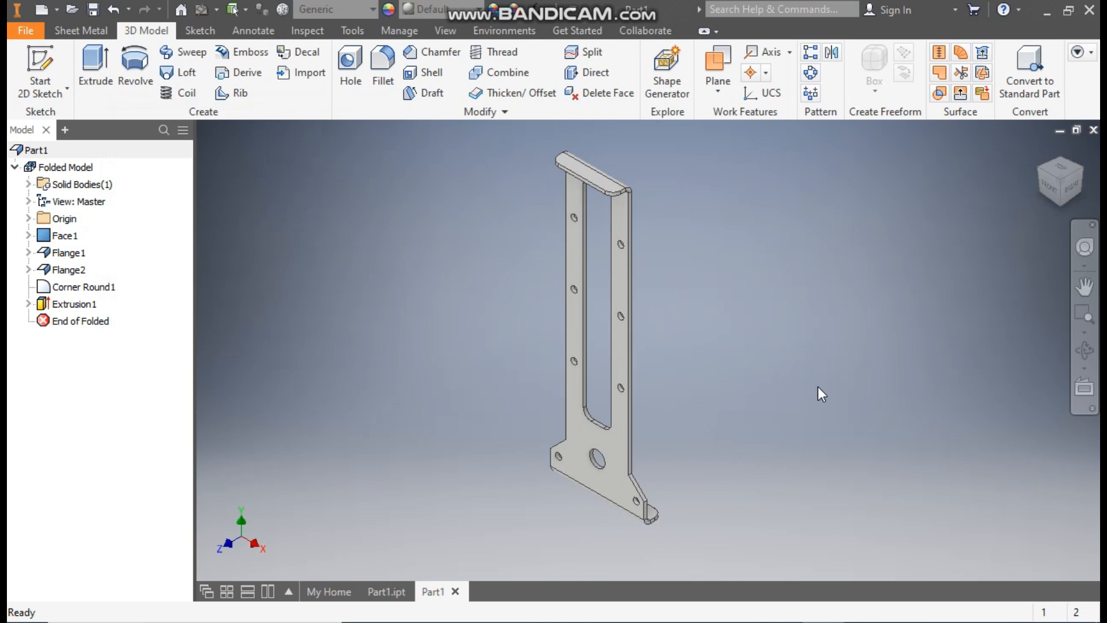
pyautogui.click(580, 173)
# - Start a sketch on the top flange and draw 4 mm circles on the left and right corner arcs
pyautogui.click(707, 157)
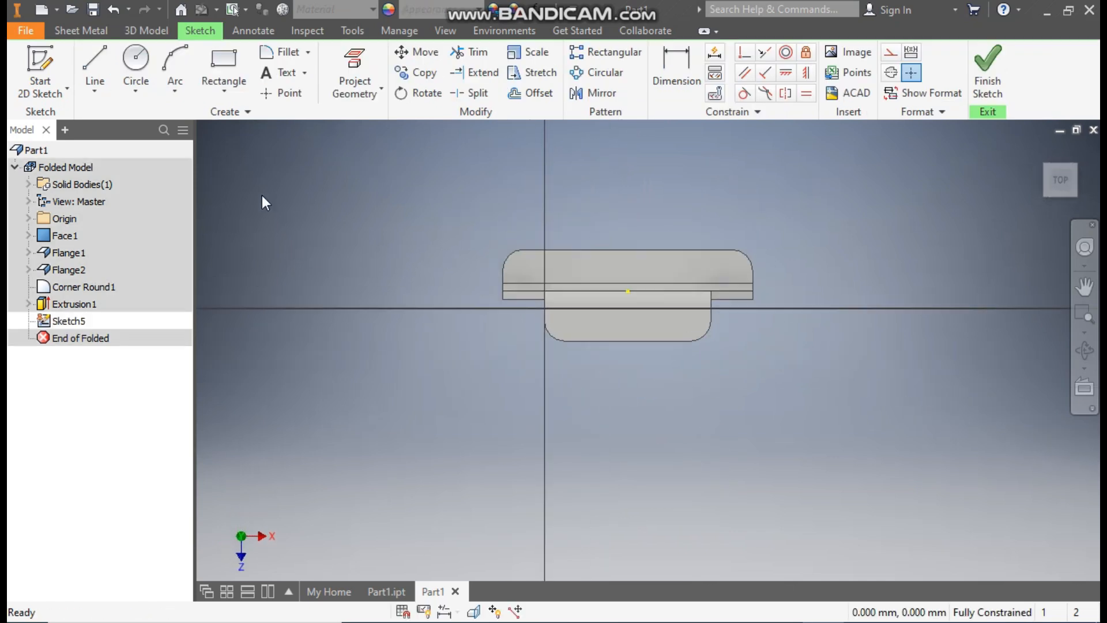
pyautogui.click(136, 65)
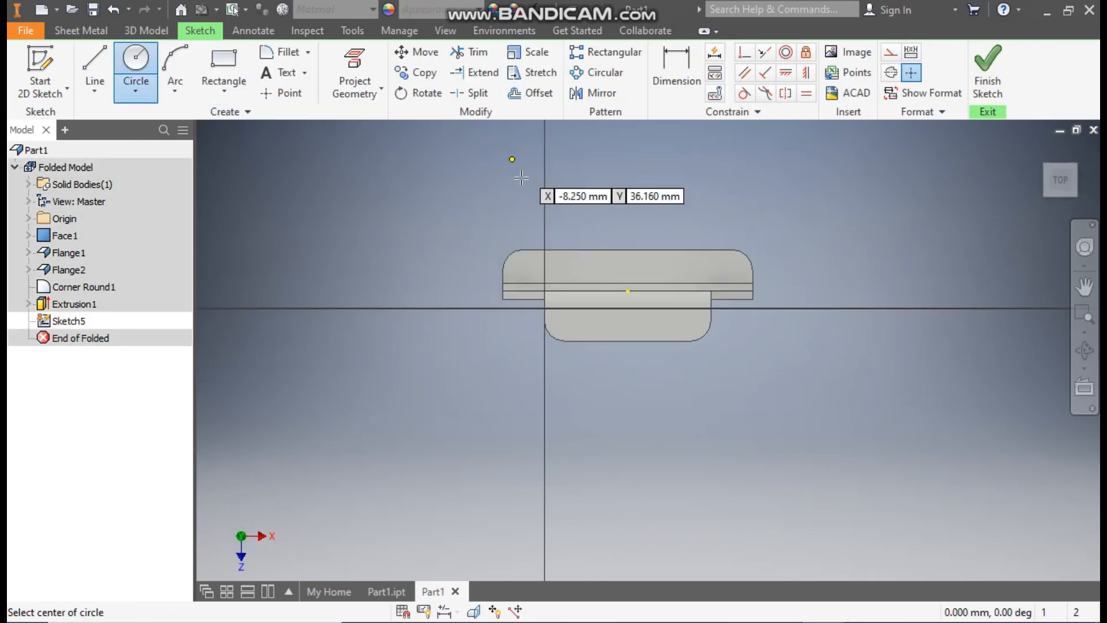
pyautogui.click(523, 269)
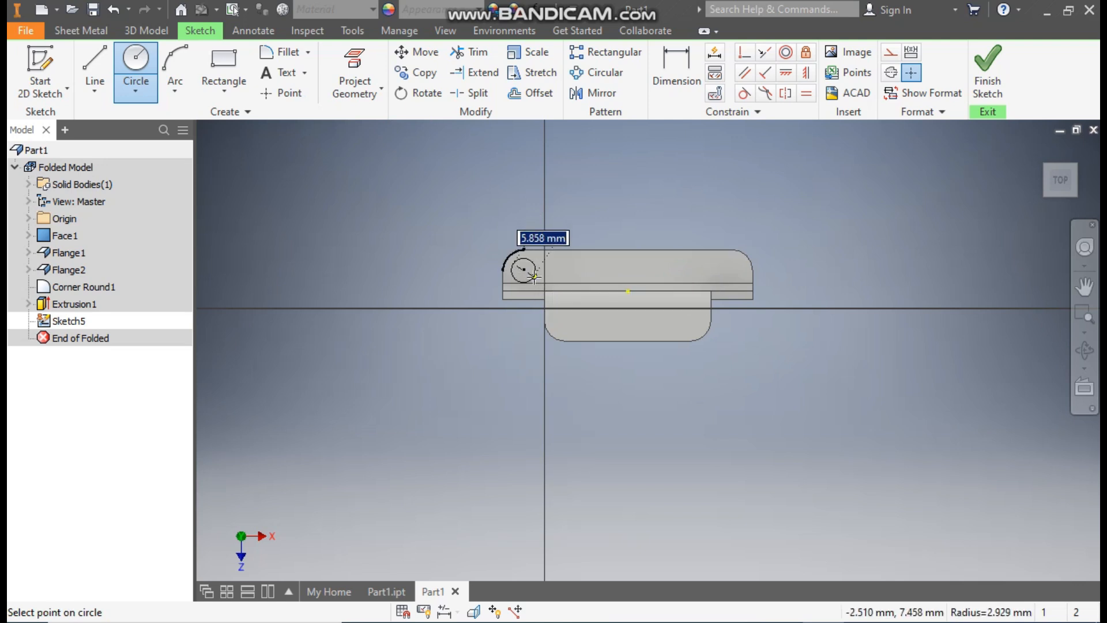
pyautogui.click(530, 274)
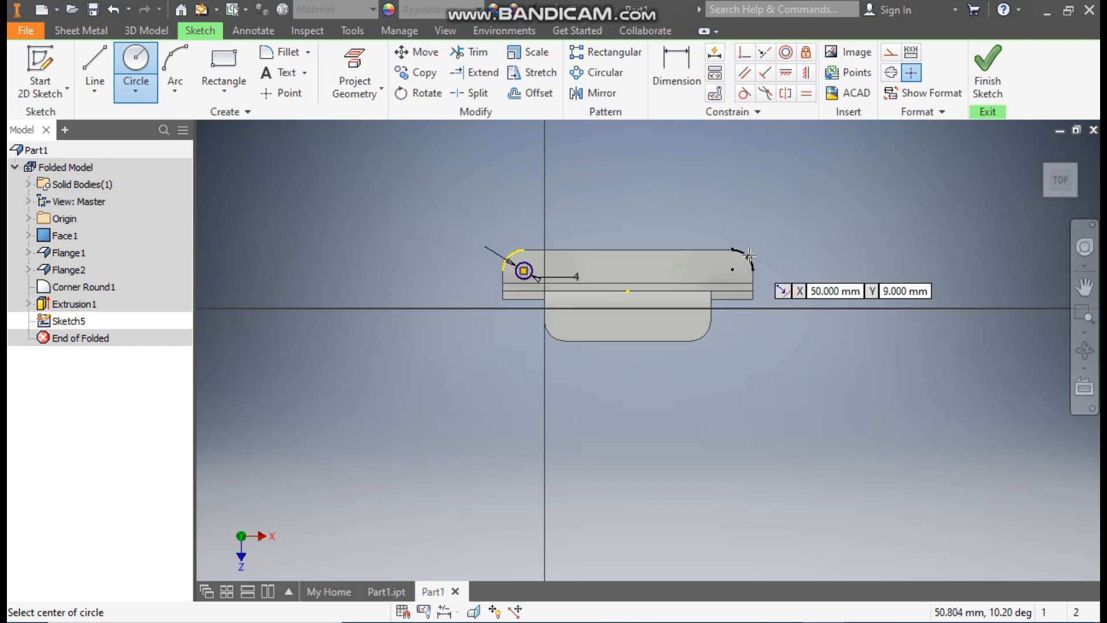
pyautogui.click(732, 270)
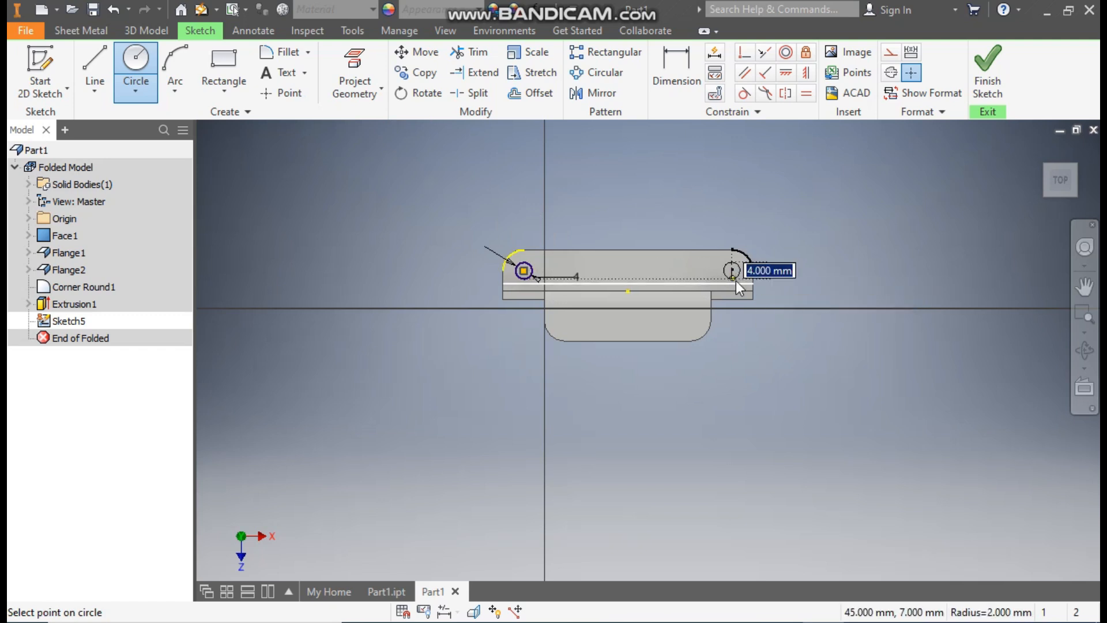
pyautogui.click(736, 281)
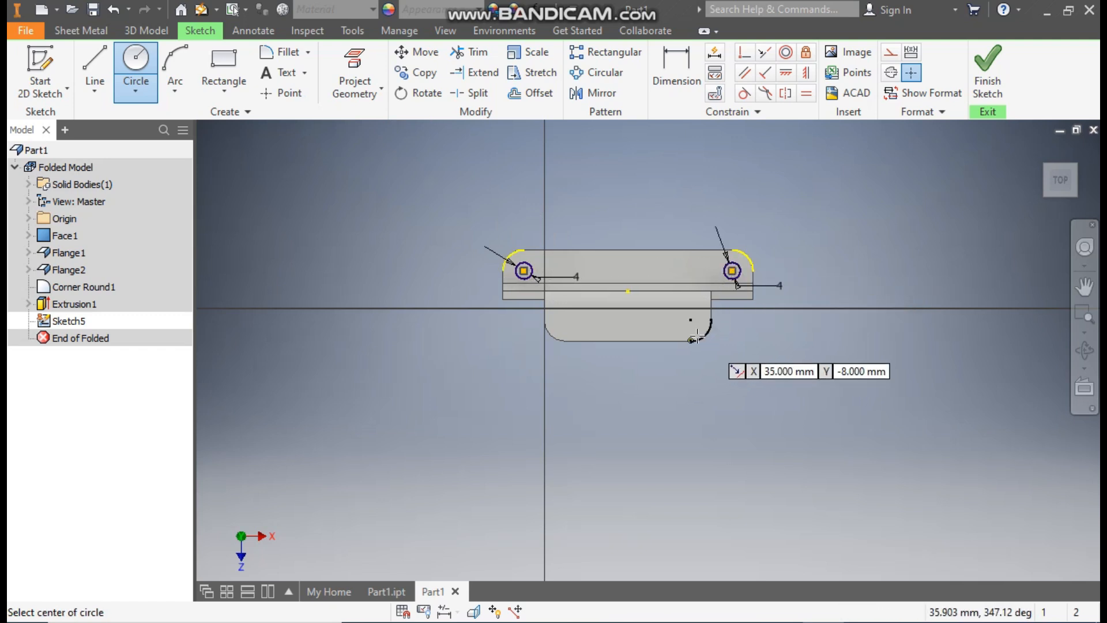
# - Add 4 mm circles on the lower-right and lower-left corner arcs and finish the sketch
pyautogui.click(690, 320)
pyautogui.write('4')
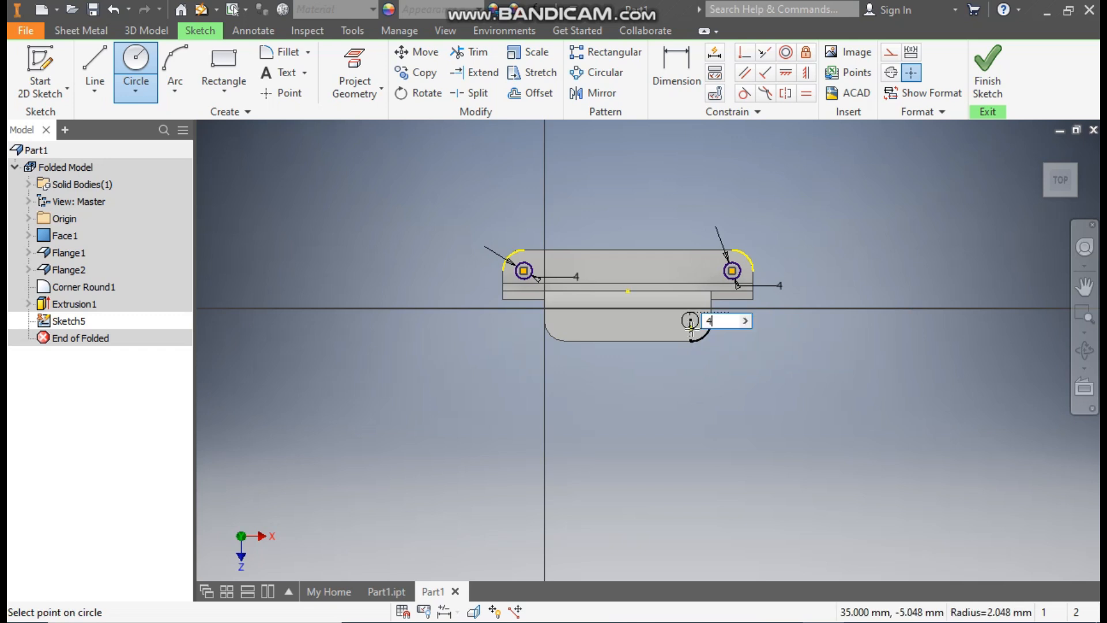
pyautogui.press('Return')
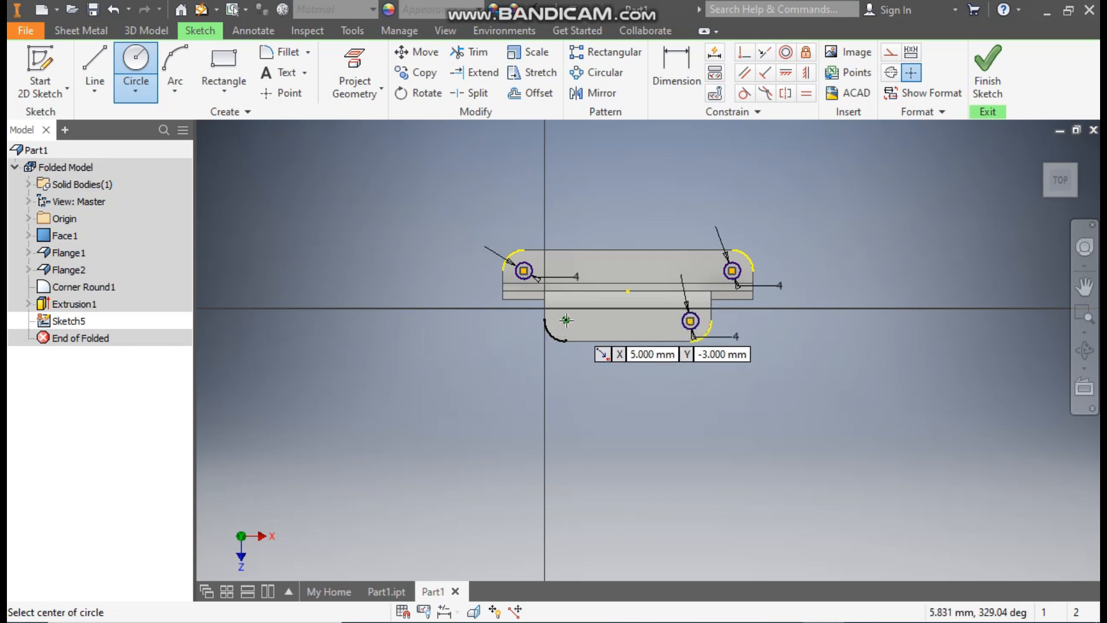
pyautogui.click(566, 320)
pyautogui.write('4')
pyautogui.press('Return')
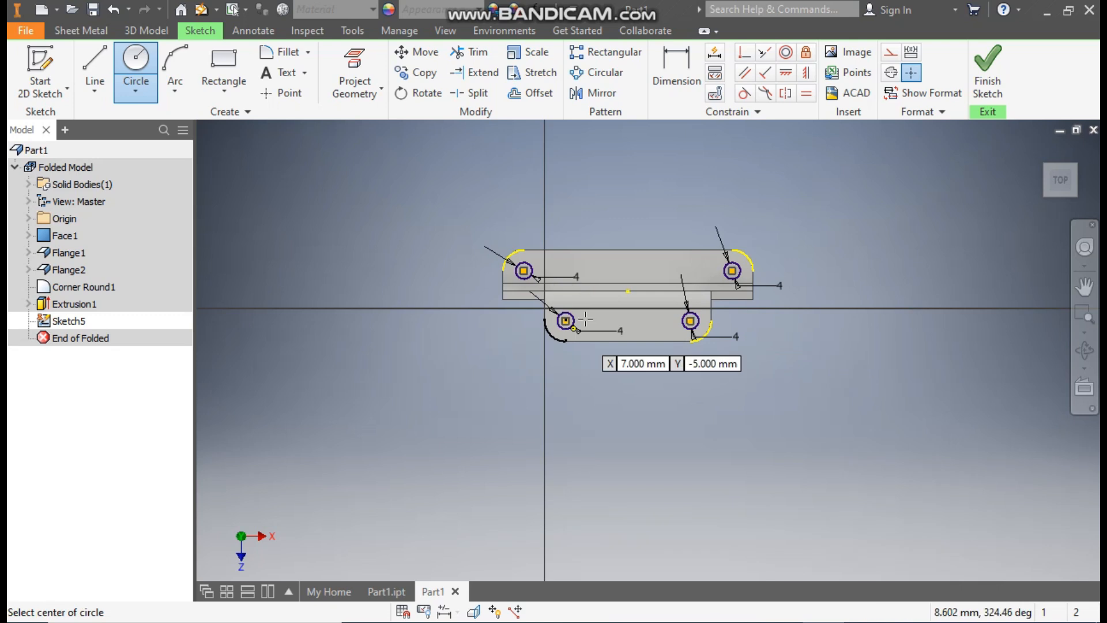
pyautogui.click(987, 68)
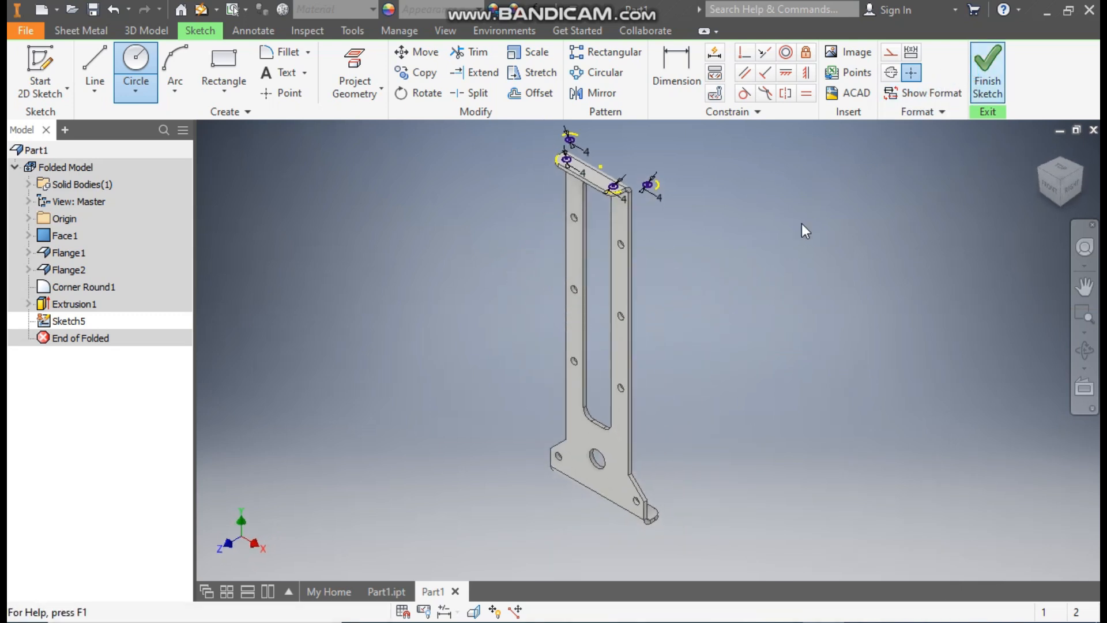
# - Extrude the four flange circles as a Cut with extents set to All
pyautogui.press('e')
pyautogui.moveTo(730, 136); pyautogui.dragTo(476, 241)
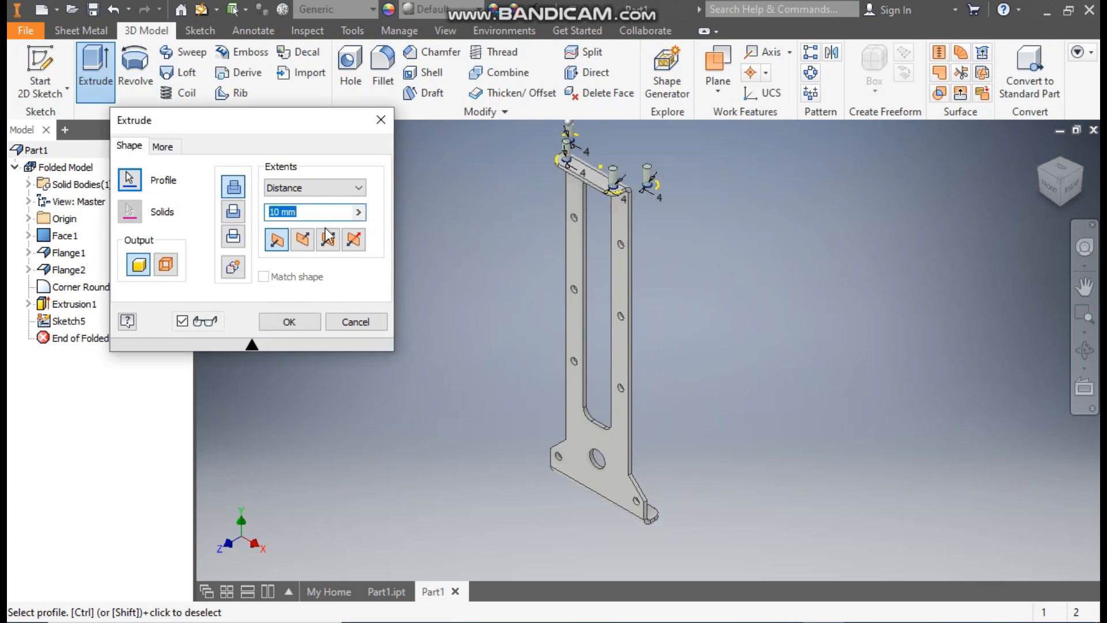
pyautogui.click(233, 211)
pyautogui.click(287, 188)
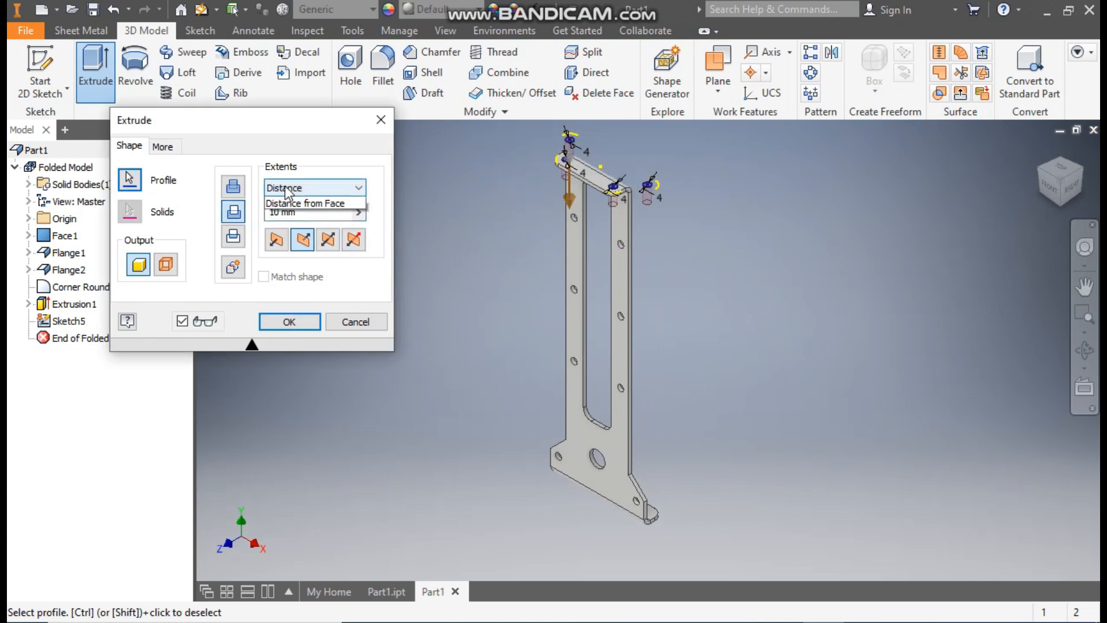
pyautogui.click(276, 242)
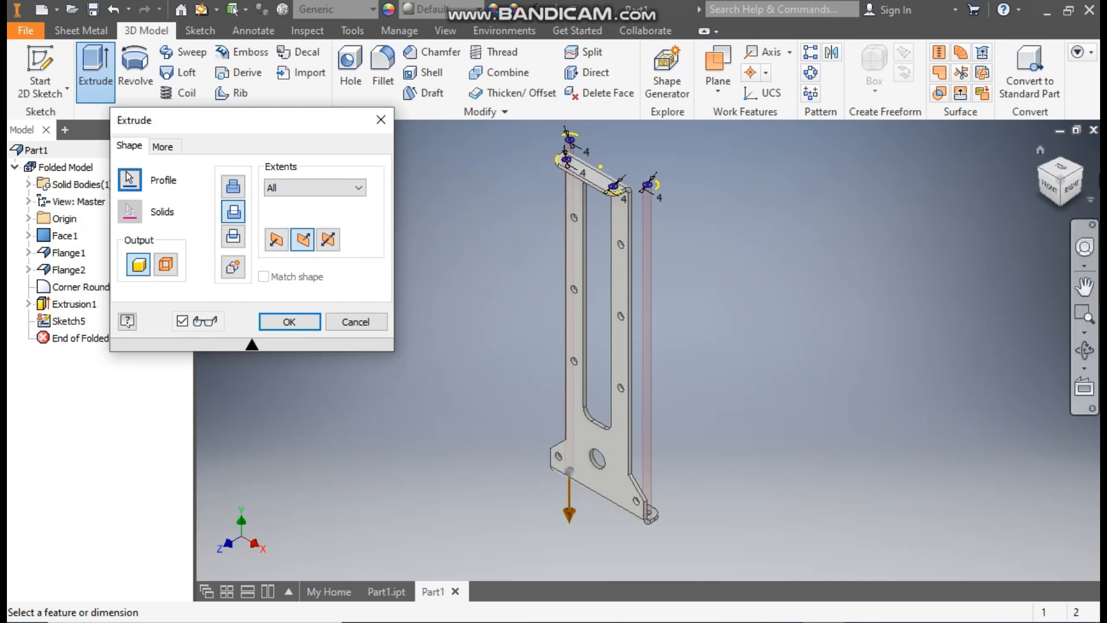
# - Check the lower flange, apply the hole cut, and reframe the bracket in a front-right view
pyautogui.click(1087, 177)
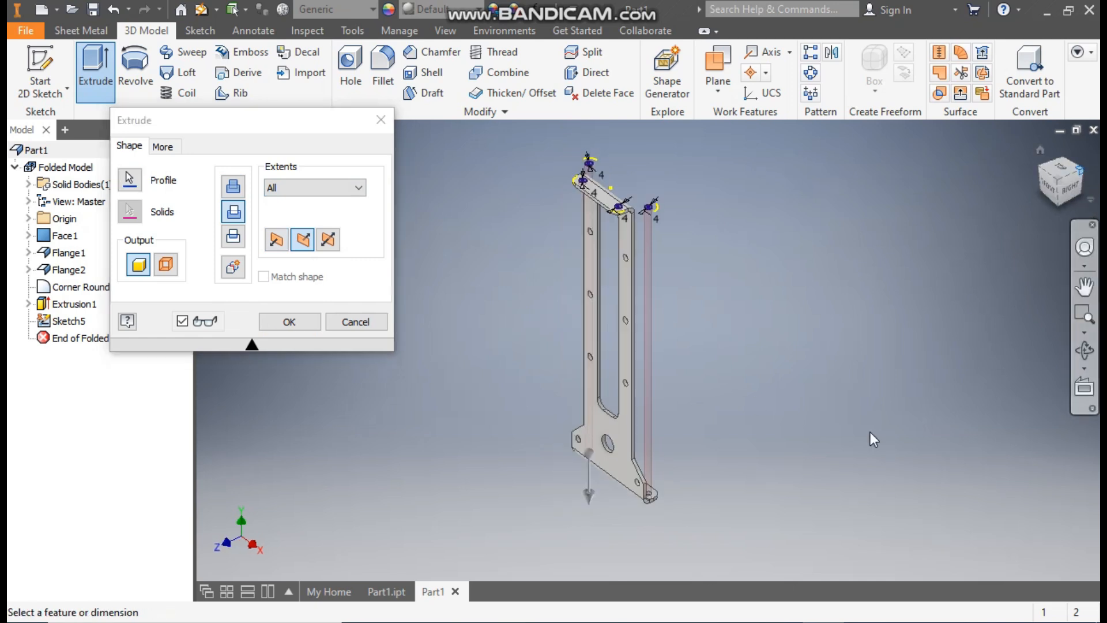
pyautogui.scroll(-8, 608, 369)
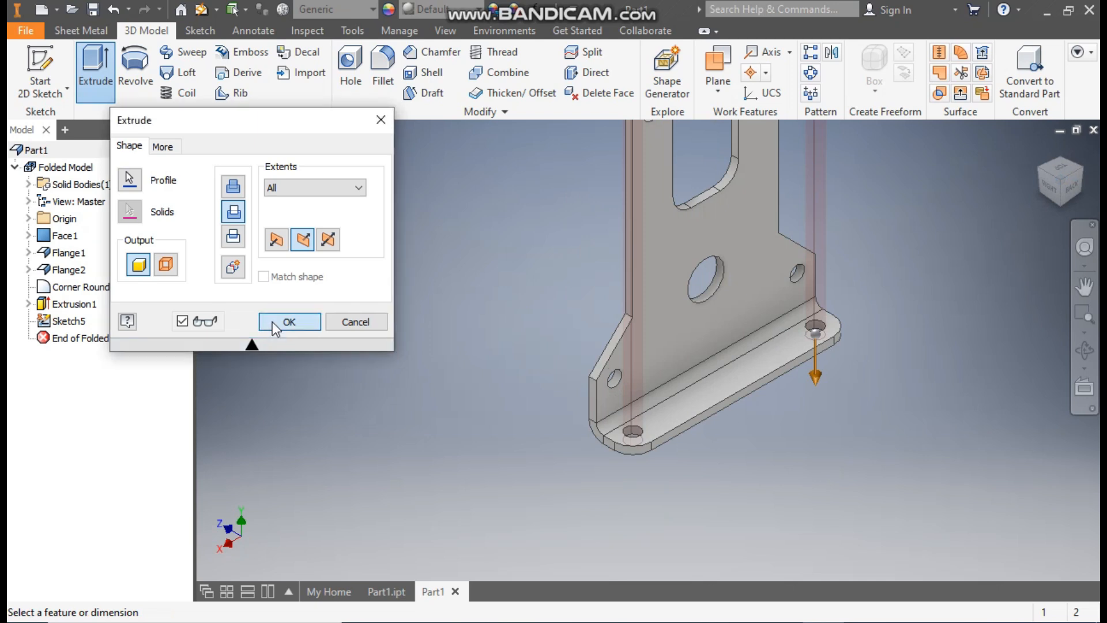
pyautogui.click(289, 321)
pyautogui.scroll(-3, 694, 431)
pyautogui.scroll(-3, 693, 431)
pyautogui.moveTo(693, 432); pyautogui.dragTo(691, 481, button='middle')
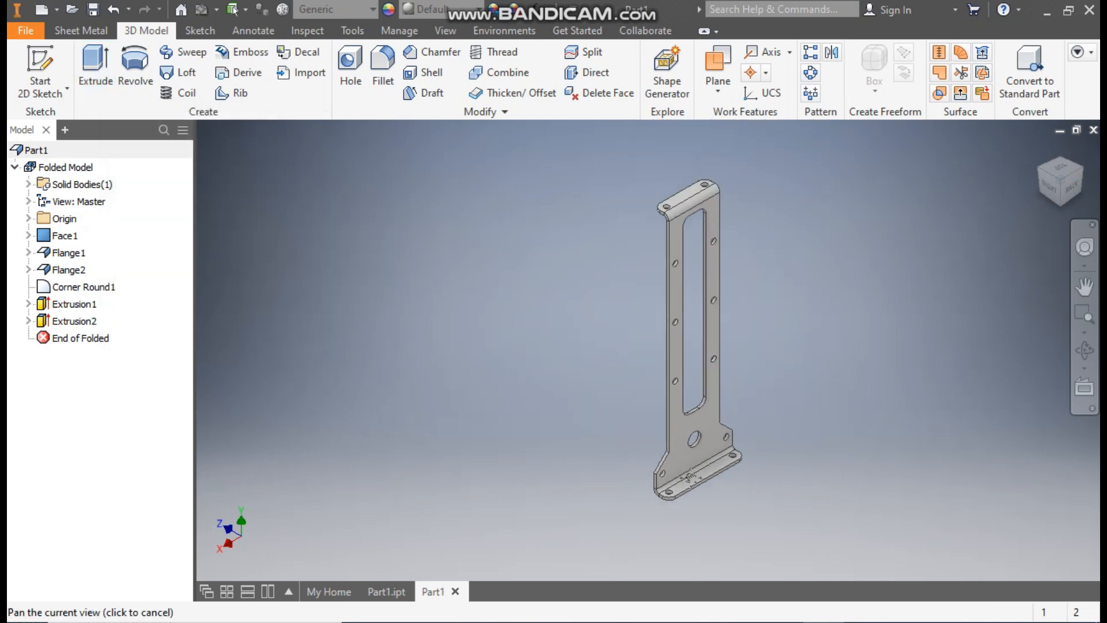
pyautogui.click(1041, 168)
pyautogui.scroll(-4, 729, 383)
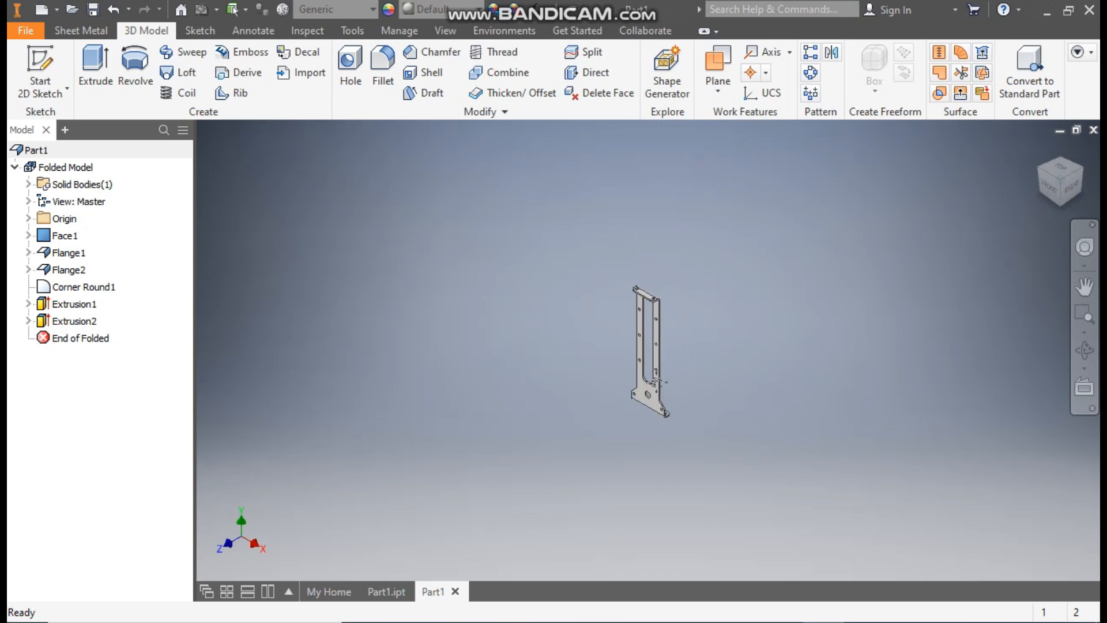
pyautogui.scroll(6, 694, 383)
pyautogui.scroll(-2, 694, 383)
pyautogui.moveTo(687, 397); pyautogui.dragTo(674, 425, button='middle')
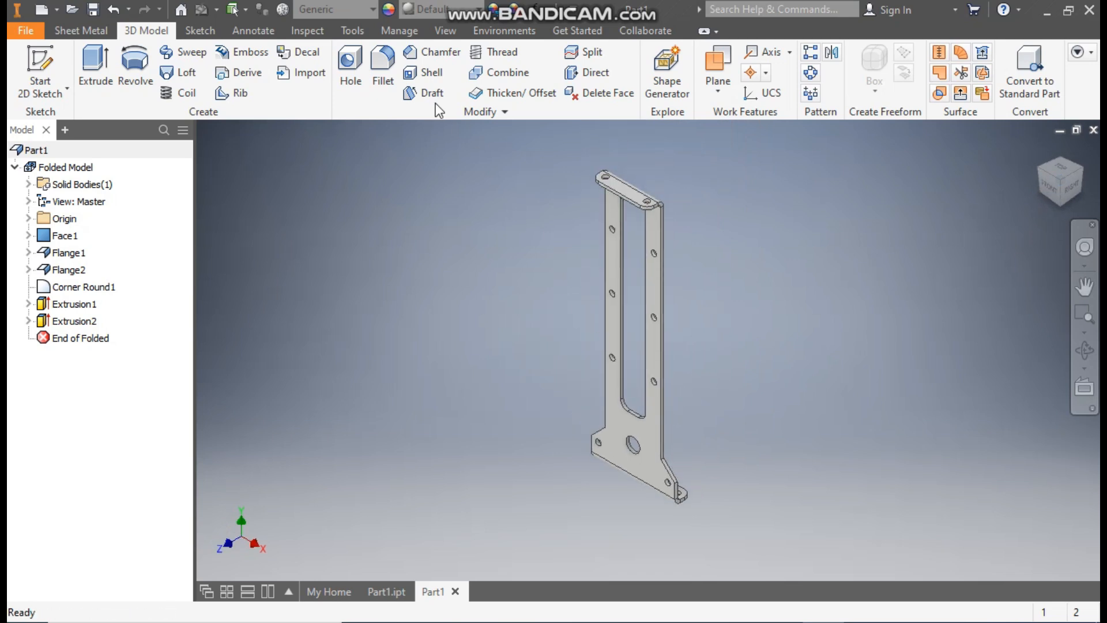
pyautogui.click(448, 13)
# - Change the bracket's appearance from Default to Light Red
pyautogui.scroll(4, 475, 286)
pyautogui.scroll(-12, 475, 286)
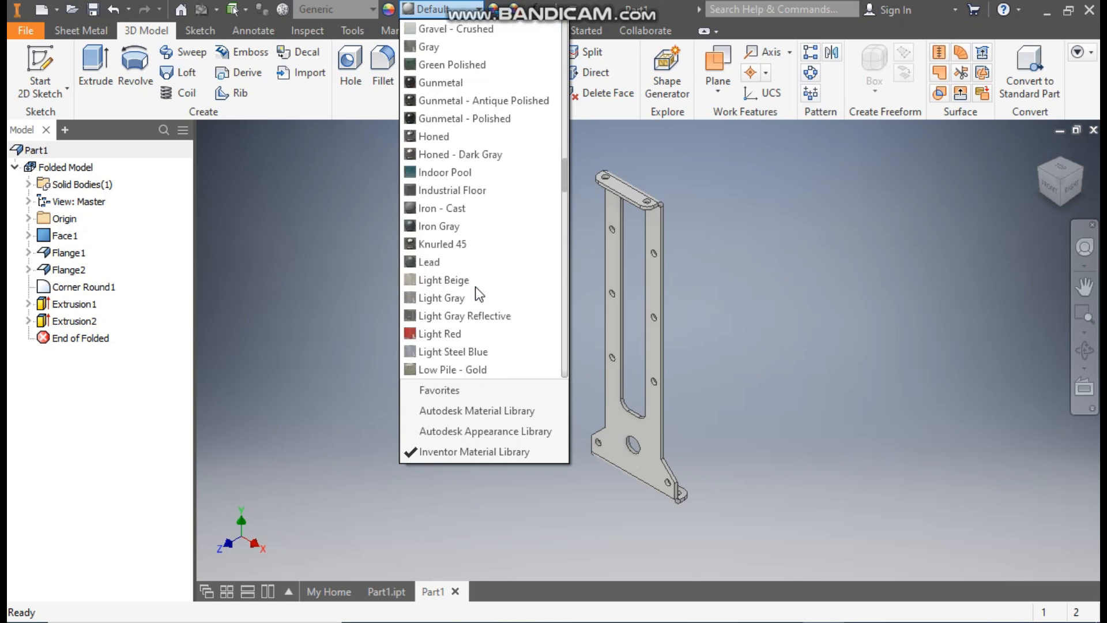
pyautogui.click(469, 333)
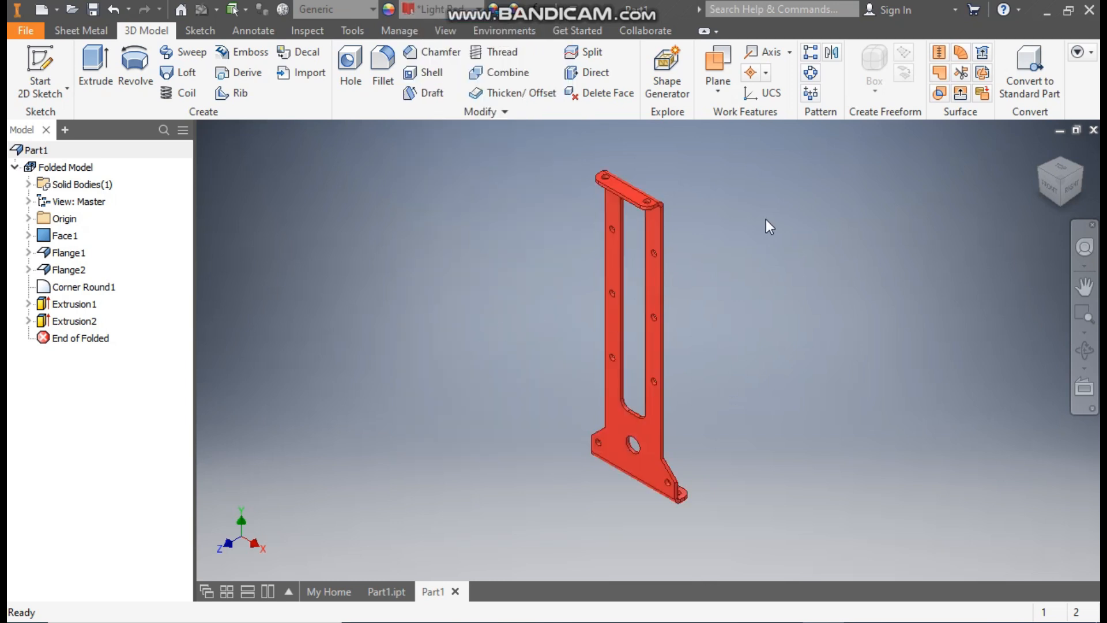
pyautogui.click(82, 34)
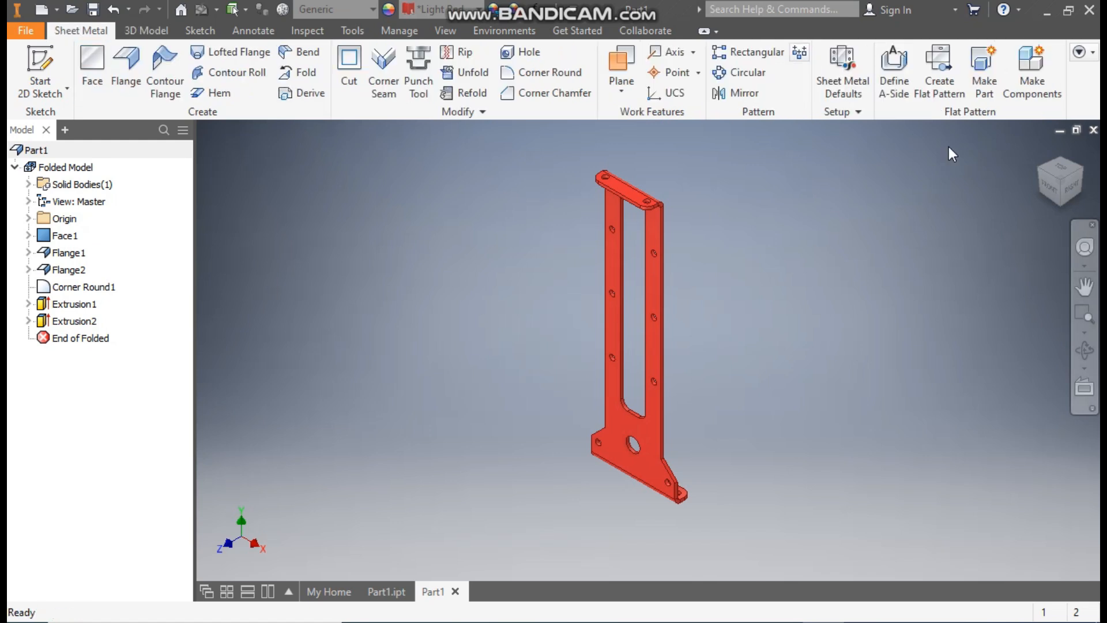
# - Generate the flat pattern showing the unfolded strip with bend lines, then return to the folded bracket
pyautogui.click(940, 66)
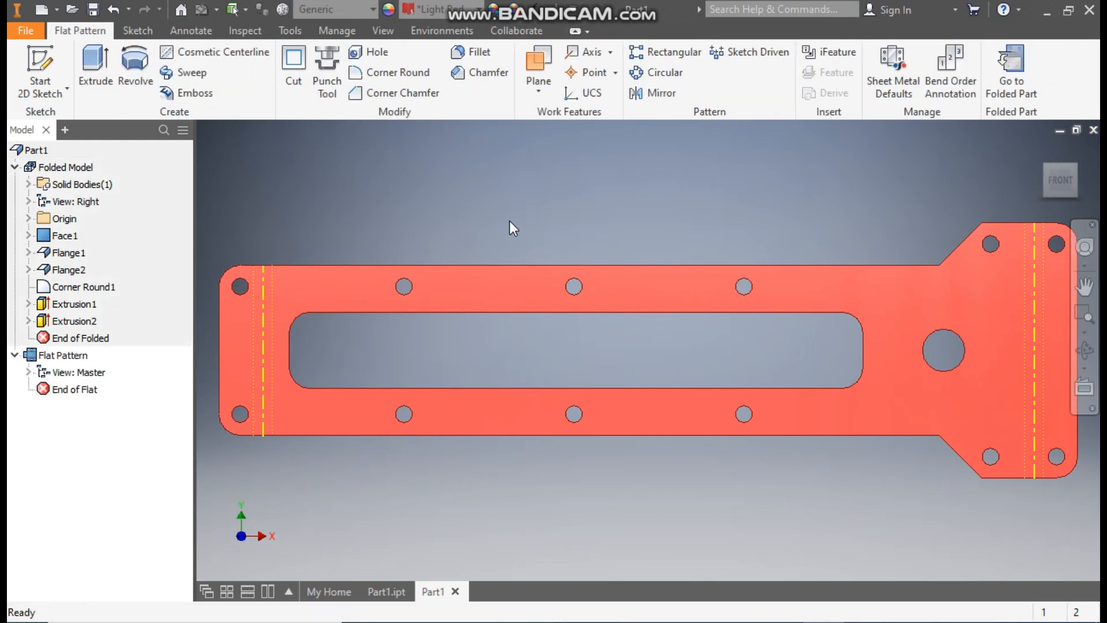
pyautogui.scroll(1, 510, 220)
pyautogui.moveTo(510, 221); pyautogui.dragTo(502, 227, button='middle')
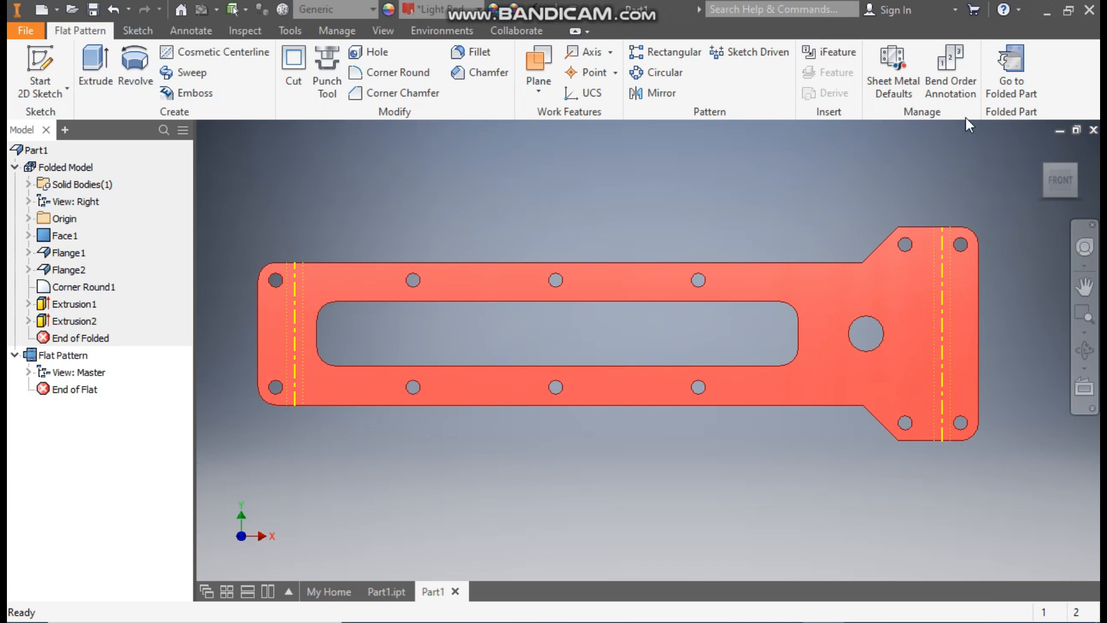
pyautogui.click(1016, 65)
pyautogui.moveTo(686, 339); pyautogui.dragTo(721, 343, button='middle')
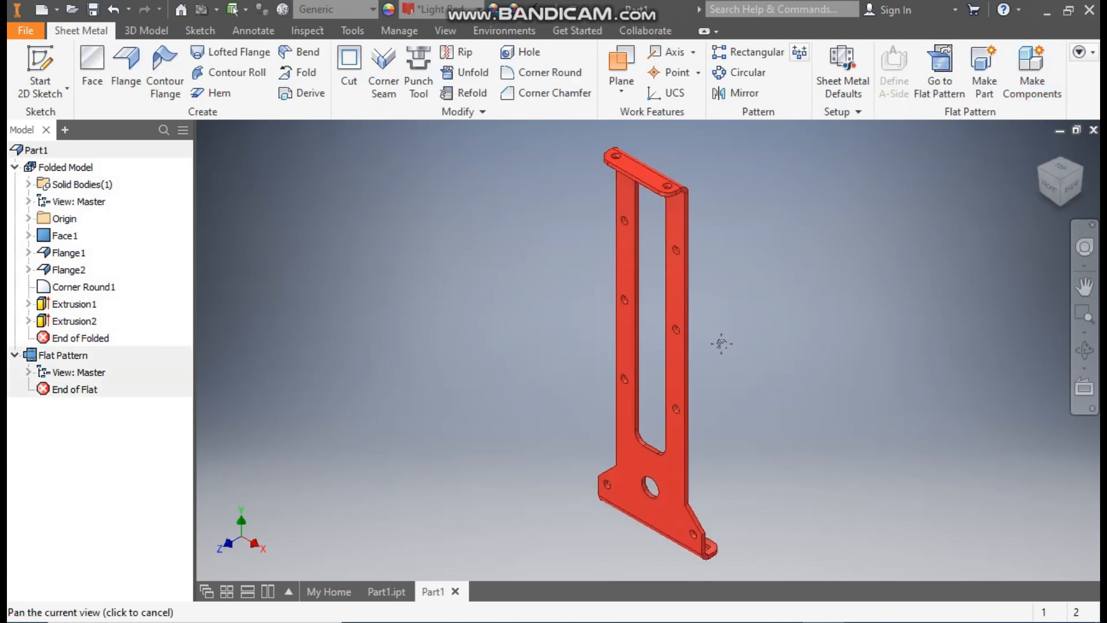